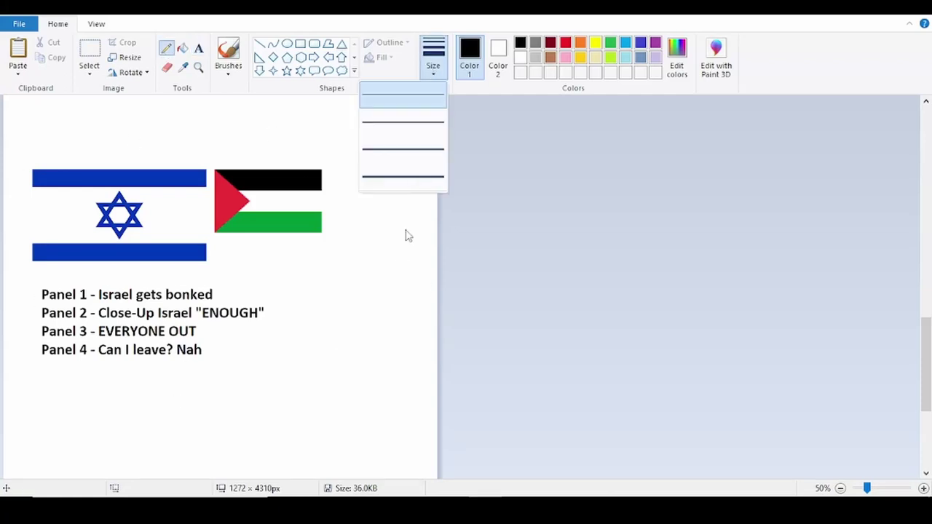
- Draw a slanted four-sided outline in the first empty comic panel with the thickest black pencil stroke
{"action": "left_click", "coordinate": [391, 179]}
{"action": "scroll", "coordinate": [391, 179], "scroll_direction": "up", "scroll_amount": 1}
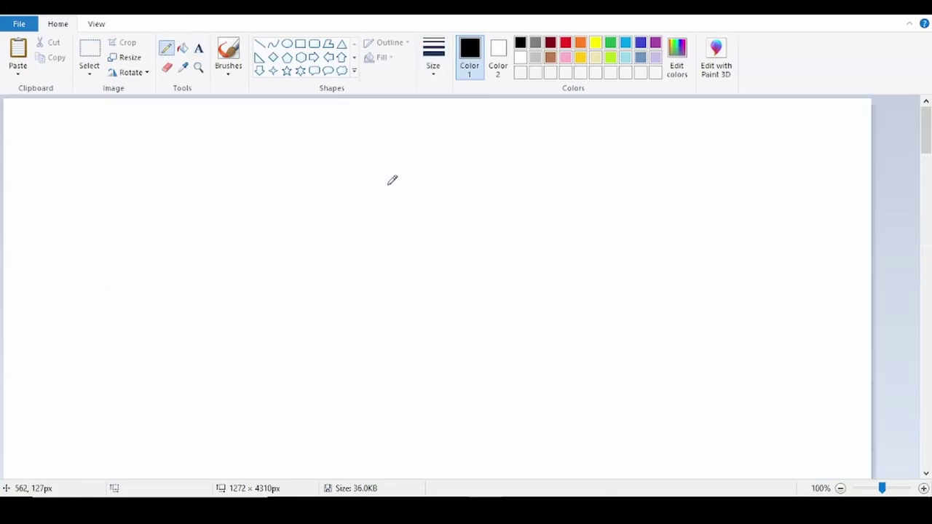
{"action": "mouse_move", "coordinate": [417, 224]}
{"action": "left_mouse_down"}
{"action": "mouse_move", "coordinate": [705, 219]}
{"action": "mouse_move", "coordinate": [688, 365]}
{"action": "left_mouse_up"}
{"action": "key", "text": "ctrl+z"}
{"action": "mouse_move", "coordinate": [451, 357]}
{"action": "left_mouse_down"}
{"action": "mouse_move", "coordinate": [552, 229]}
{"action": "mouse_move", "coordinate": [744, 309]}
{"action": "left_mouse_up"}
{"action": "mouse_move", "coordinate": [462, 359]}
{"action": "left_mouse_down"}
{"action": "mouse_move", "coordinate": [681, 363]}
{"action": "mouse_move", "coordinate": [728, 348]}
{"action": "left_mouse_up"}
- Clean up the outline's lower corners by erasing the stray ends and filling the overshooting black line with white
{"action": "left_click", "coordinate": [198, 67]}
{"action": "left_click", "coordinate": [431, 283]}
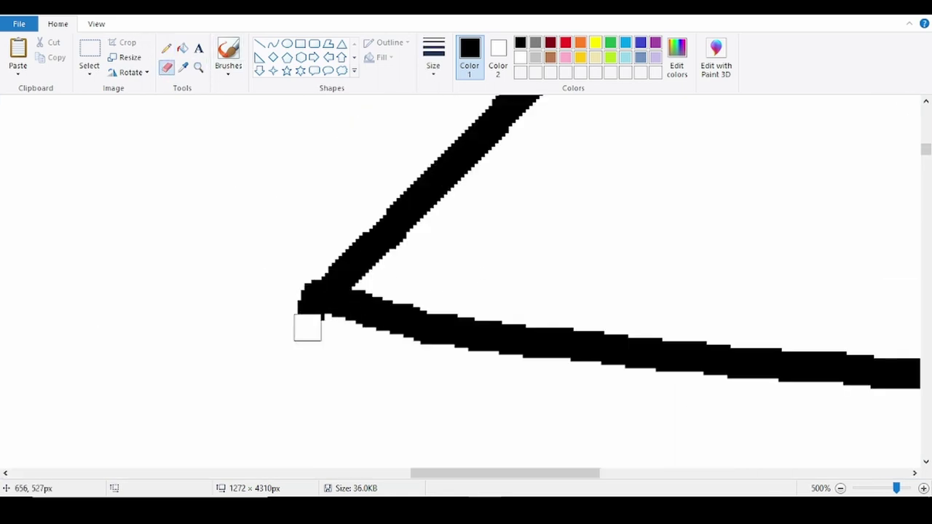
{"action": "left_click_drag", "start_coordinate": [512, 475], "coordinate": [760, 475]}
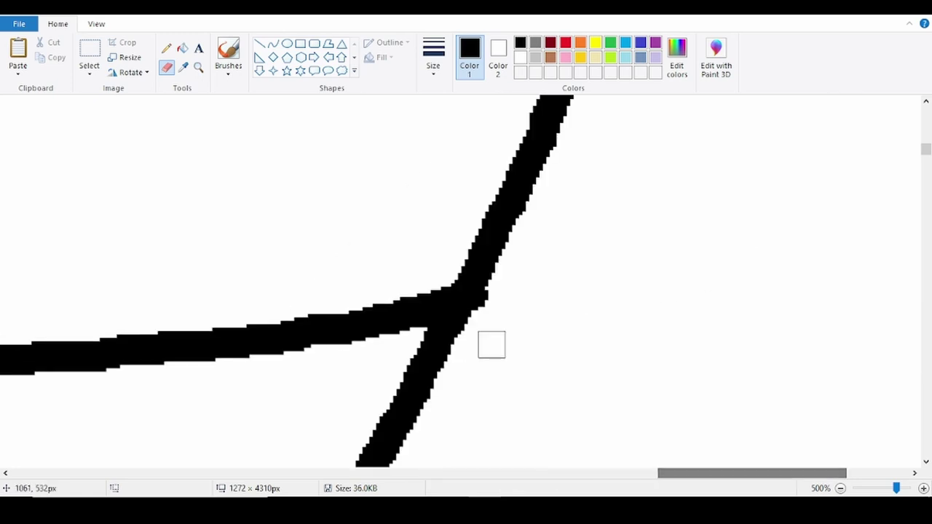
{"action": "left_click_drag", "start_coordinate": [469, 335], "coordinate": [434, 346]}
{"action": "scroll", "coordinate": [432, 284], "scroll_direction": "down", "scroll_amount": 4}
{"action": "scroll", "coordinate": [432, 285], "scroll_direction": "up", "scroll_amount": 1}
{"action": "left_click", "coordinate": [182, 48]}
{"action": "left_click", "coordinate": [521, 58]}
{"action": "left_click", "coordinate": [705, 267]}
{"action": "scroll", "coordinate": [707, 266], "scroll_direction": "up", "scroll_amount": 1}
- Duplicate the four-sided outline and place the copy in the empty area to its left
{"action": "left_click", "coordinate": [89, 71]}
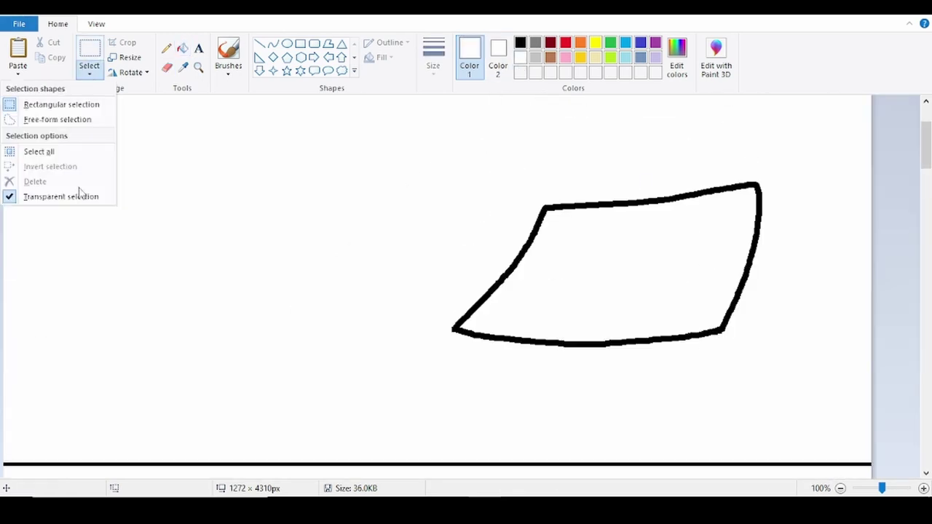
{"action": "left_click", "coordinate": [91, 53]}
{"action": "left_click_drag", "start_coordinate": [407, 156], "coordinate": [817, 381]}
{"action": "key", "text": "ctrl+c"}
{"action": "key", "text": "ctrl+v"}
{"action": "left_click_drag", "start_coordinate": [174, 189], "coordinate": [137, 244]}
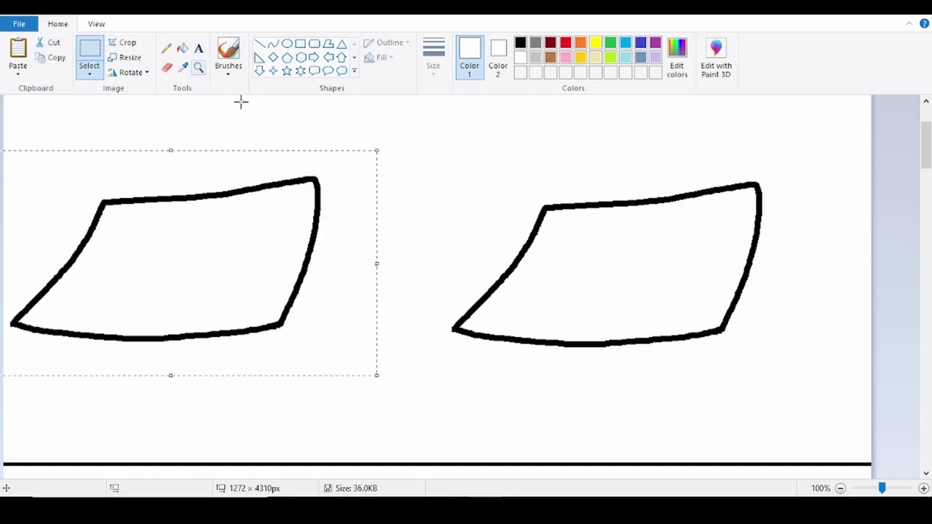
- Draw a yellow four-sided outline offset up and to the left of the original black shape as its back face
{"action": "left_click", "coordinate": [198, 67]}
{"action": "left_click", "coordinate": [527, 191]}
{"action": "left_click", "coordinate": [596, 42]}
{"action": "scroll", "coordinate": [327, 175], "scroll_direction": "down", "scroll_amount": 5}
{"action": "mouse_move", "coordinate": [275, 306]}
{"action": "left_mouse_down"}
{"action": "mouse_move", "coordinate": [517, 327]}
{"action": "mouse_move", "coordinate": [748, 325]}
{"action": "left_mouse_up"}
{"action": "scroll", "coordinate": [793, 304], "scroll_direction": "up", "scroll_amount": 3}
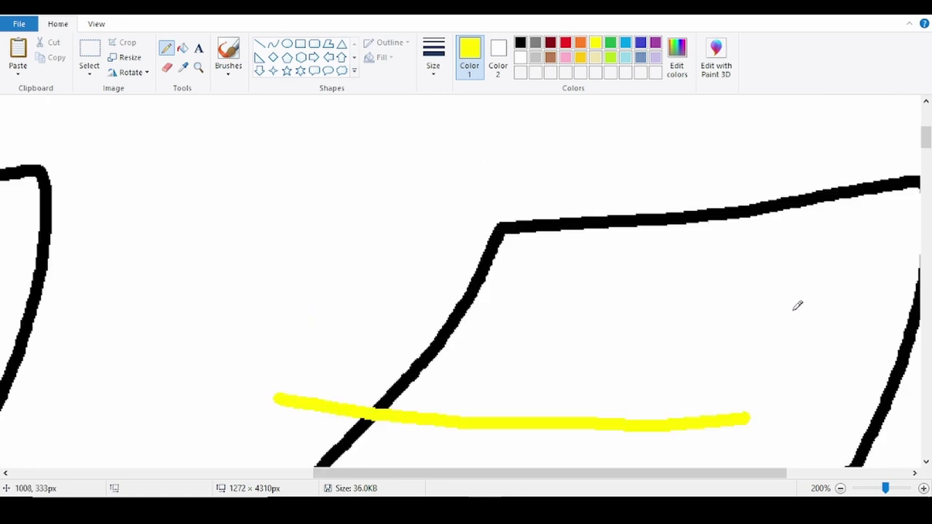
{"action": "left_click_drag", "start_coordinate": [277, 396], "coordinate": [468, 162]}
{"action": "left_click_drag", "start_coordinate": [774, 373], "coordinate": [839, 157]}
{"action": "scroll", "coordinate": [844, 175], "scroll_direction": "up", "scroll_amount": 3}
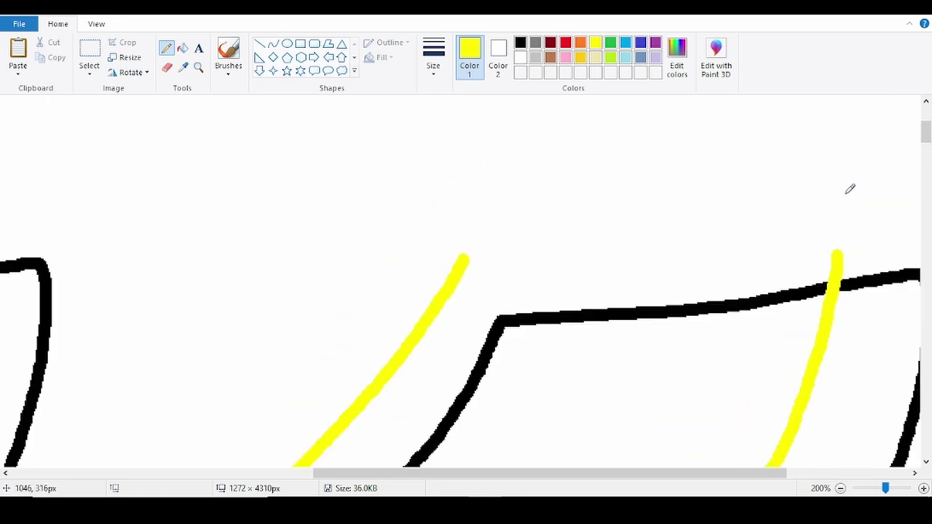
{"action": "left_click_drag", "start_coordinate": [468, 254], "coordinate": [816, 231]}
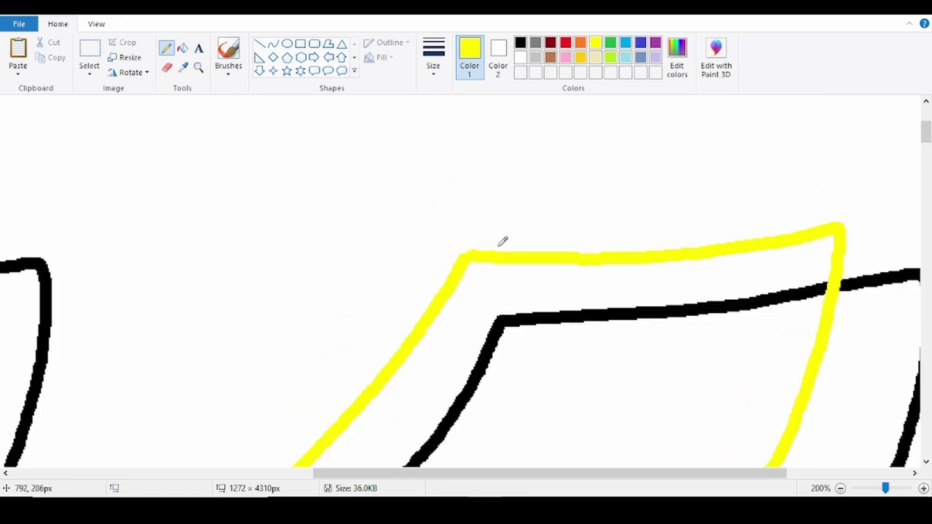
- Connect the upper-right corners of the yellow and black outlines with a yellow edge
{"action": "scroll", "coordinate": [500, 245], "scroll_direction": "down", "scroll_amount": 1}
{"action": "left_click", "coordinate": [198, 67]}
{"action": "left_click", "coordinate": [642, 203]}
{"action": "left_click", "coordinate": [658, 251]}
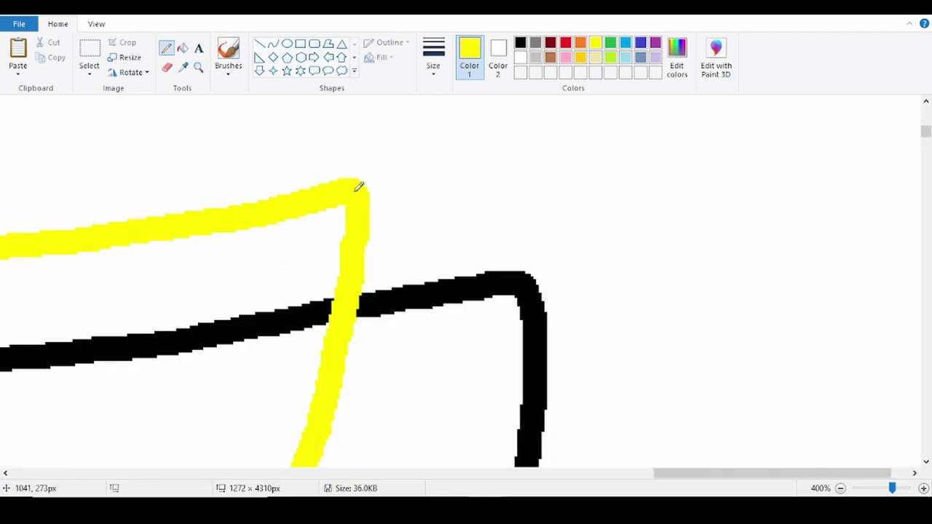
{"action": "left_click_drag", "start_coordinate": [373, 205], "coordinate": [483, 268]}
{"action": "key", "text": "ctrl+z"}
{"action": "left_click_drag", "start_coordinate": [360, 190], "coordinate": [520, 290]}
- Connect the lower-left and upper-left corners of the two outlines with yellow edges
{"action": "scroll", "coordinate": [505, 250], "scroll_direction": "down", "scroll_amount": 3}
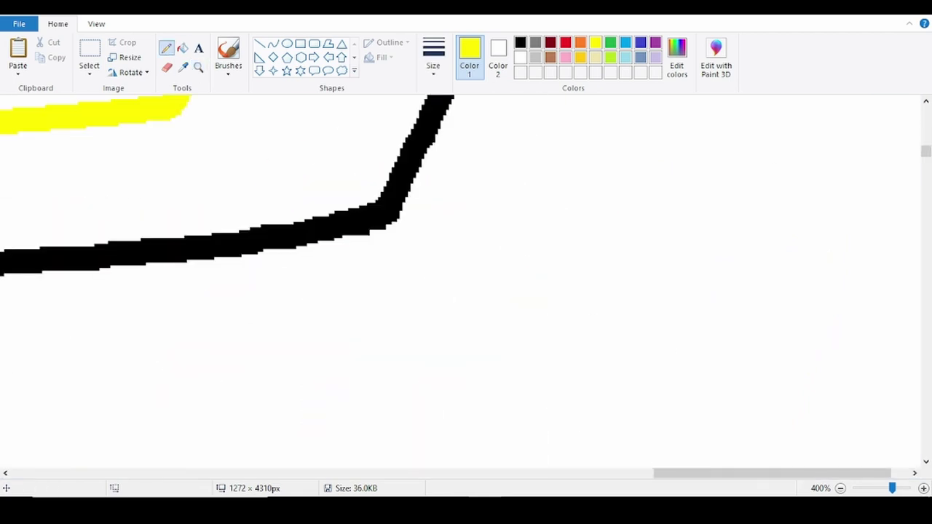
{"action": "scroll", "coordinate": [532, 441], "scroll_direction": "left", "scroll_amount": 5}
{"action": "scroll", "coordinate": [202, 221], "scroll_direction": "up", "scroll_amount": 3}
{"action": "left_click_drag", "start_coordinate": [250, 251], "coordinate": [338, 393]}
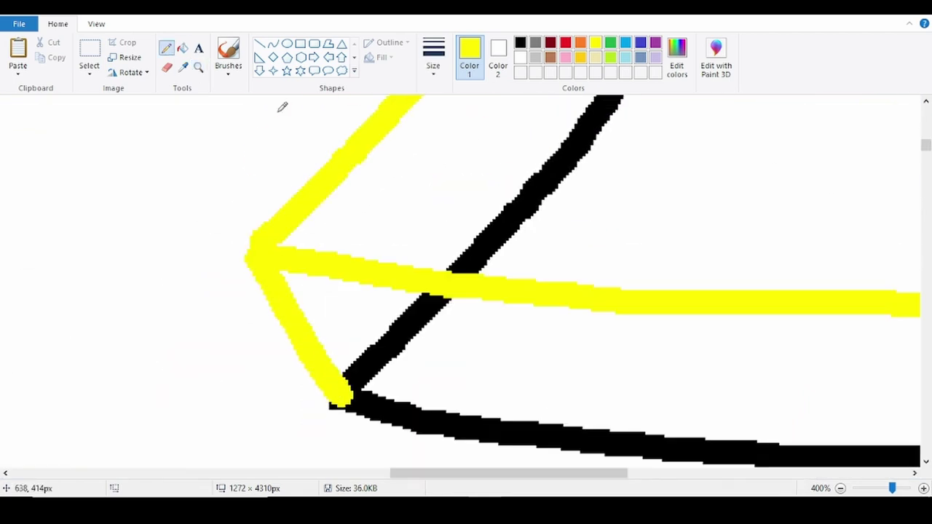
{"action": "scroll", "coordinate": [393, 193], "scroll_direction": "down", "scroll_amount": 3}
{"action": "scroll", "coordinate": [391, 183], "scroll_direction": "up", "scroll_amount": 2}
{"action": "left_click_drag", "start_coordinate": [474, 188], "coordinate": [539, 288]}
{"action": "scroll", "coordinate": [567, 290], "scroll_direction": "down", "scroll_amount": 2}
- Recolor the duplicate outline red and move it exactly over the black front face
{"action": "left_click", "coordinate": [182, 48]}
{"action": "left_click", "coordinate": [295, 133]}
{"action": "left_click", "coordinate": [88, 51]}
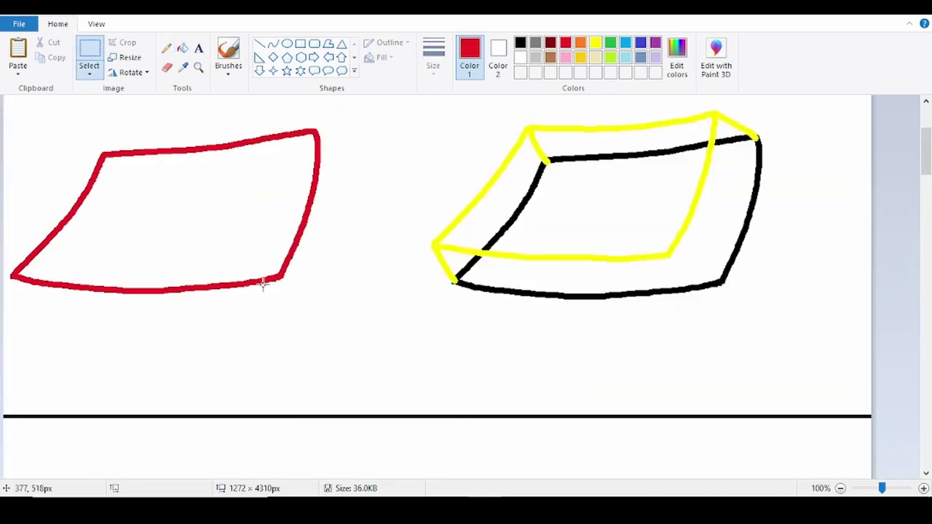
{"action": "left_click_drag", "start_coordinate": [5, 104], "coordinate": [370, 360]}
{"action": "left_click_drag", "start_coordinate": [161, 185], "coordinate": [602, 191]}
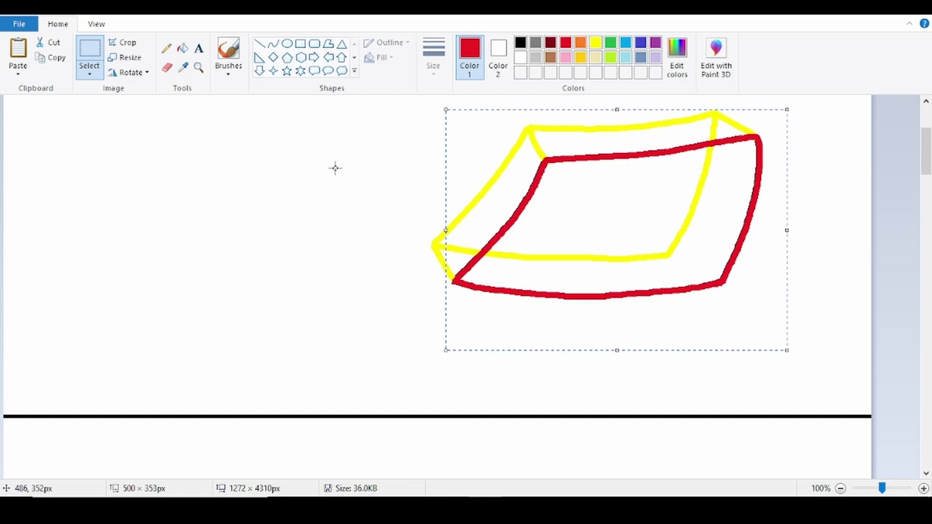
- Erase the yellow junctions where the hidden back edges meet the block's upper-right and lower-left corners
{"action": "left_click", "coordinate": [182, 49]}
{"action": "left_click", "coordinate": [198, 67]}
{"action": "left_click", "coordinate": [571, 207]}
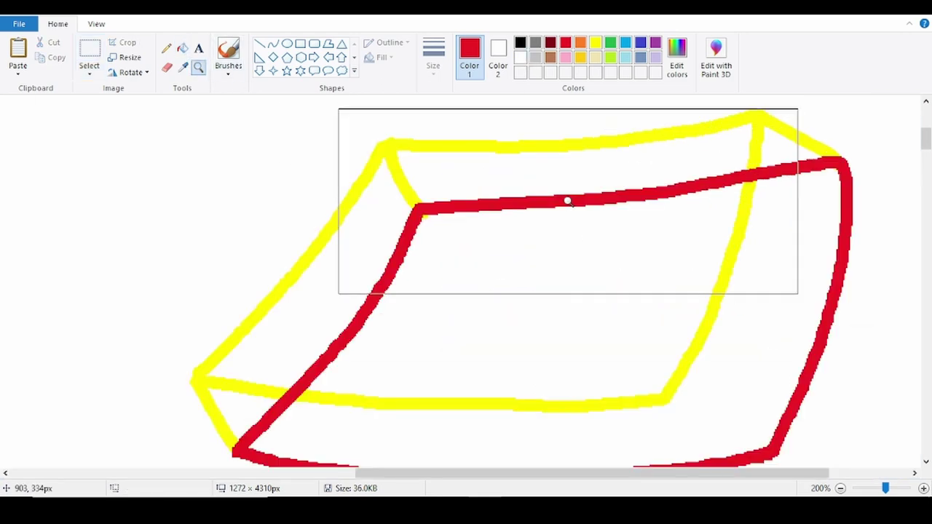
{"action": "left_click", "coordinate": [742, 210]}
{"action": "left_click", "coordinate": [466, 251]}
{"action": "left_click", "coordinate": [466, 252]}
{"action": "left_click", "coordinate": [467, 251]}
{"action": "left_click", "coordinate": [466, 251]}
{"action": "left_click", "coordinate": [167, 68]}
{"action": "left_click_drag", "start_coordinate": [517, 225], "coordinate": [506, 219]}
{"action": "scroll", "coordinate": [409, 253], "scroll_direction": "down", "scroll_amount": 6}
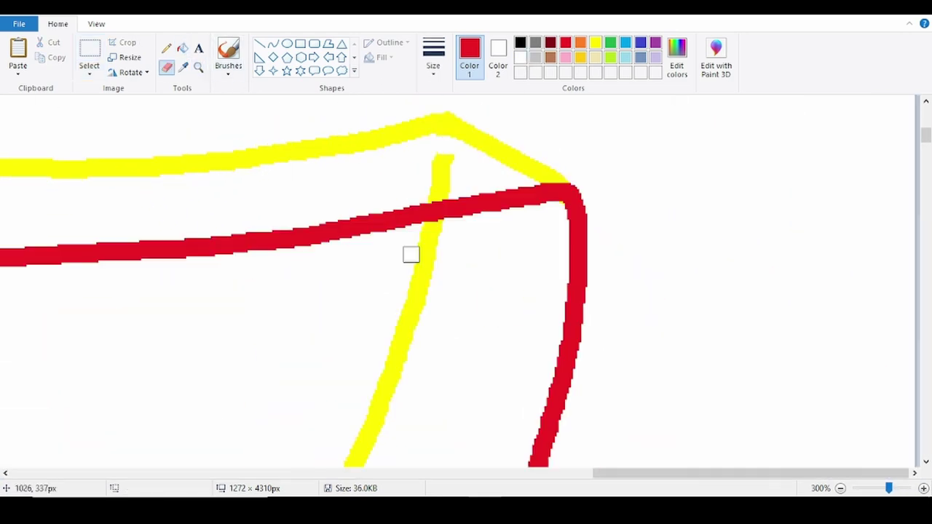
{"action": "scroll", "coordinate": [228, 288], "scroll_direction": "up", "scroll_amount": 2}
{"action": "scroll", "coordinate": [227, 287], "scroll_direction": "up", "scroll_amount": 3}
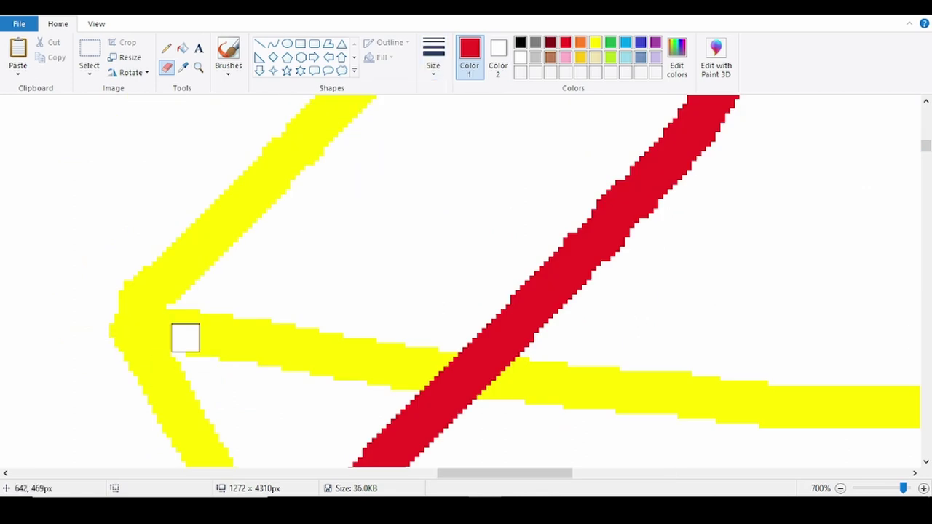
- Fill the remaining hidden yellow back edges with white so only the block's visible edges are left
{"action": "scroll", "coordinate": [276, 224], "scroll_direction": "down", "scroll_amount": 3}
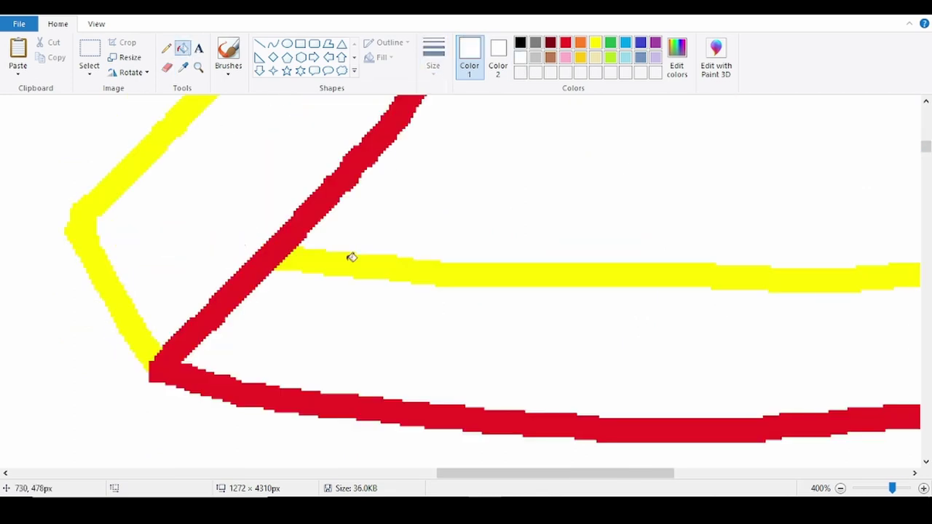
{"action": "left_click", "coordinate": [182, 48]}
{"action": "left_click", "coordinate": [364, 260]}
{"action": "scroll", "coordinate": [364, 260], "scroll_direction": "down", "scroll_amount": 2}
{"action": "left_click", "coordinate": [604, 166]}
{"action": "scroll", "coordinate": [557, 152], "scroll_direction": "down", "scroll_amount": 1}
{"action": "left_click", "coordinate": [552, 152]}
{"action": "key", "text": "ctrl+z"}
{"action": "scroll", "coordinate": [552, 153], "scroll_direction": "up", "scroll_amount": 1}
- Recolor the block's red and yellow edges black and put a copy of the block to its left
{"action": "left_click", "coordinate": [89, 76]}
{"action": "left_click", "coordinate": [80, 106]}
{"action": "left_click", "coordinate": [183, 48]}
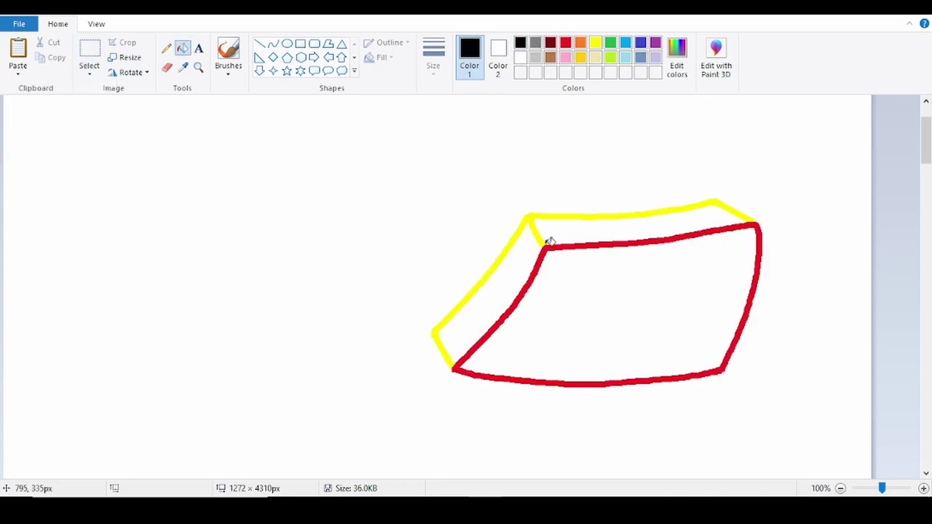
{"action": "left_click", "coordinate": [546, 248]}
{"action": "left_click", "coordinate": [531, 220]}
{"action": "left_click", "coordinate": [91, 77]}
{"action": "left_click", "coordinate": [96, 106]}
- Sample the blue of the Israeli reference flag and draw two thick stripes wrapping around the right block
{"action": "scroll", "coordinate": [668, 293], "scroll_direction": "down", "scroll_amount": 5}
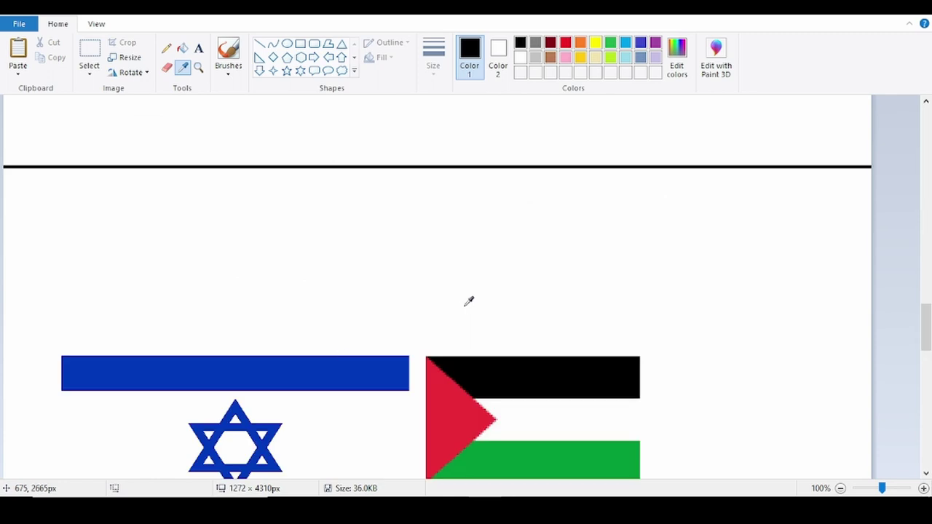
{"action": "left_click", "coordinate": [341, 367]}
{"action": "scroll", "coordinate": [512, 333], "scroll_direction": "up", "scroll_amount": 20}
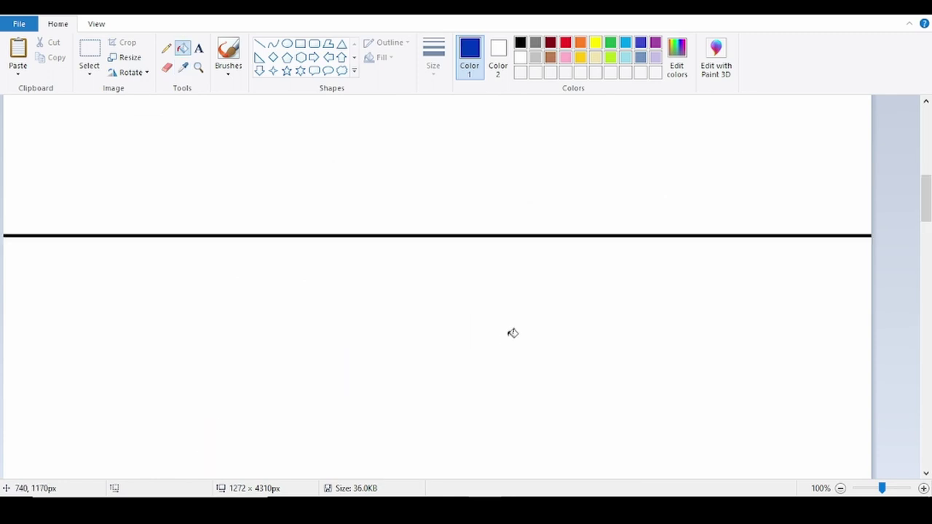
{"action": "left_click", "coordinate": [198, 67]}
{"action": "left_click", "coordinate": [589, 311]}
{"action": "left_click", "coordinate": [167, 48]}
{"action": "left_click", "coordinate": [434, 72]}
{"action": "left_click", "coordinate": [413, 152]}
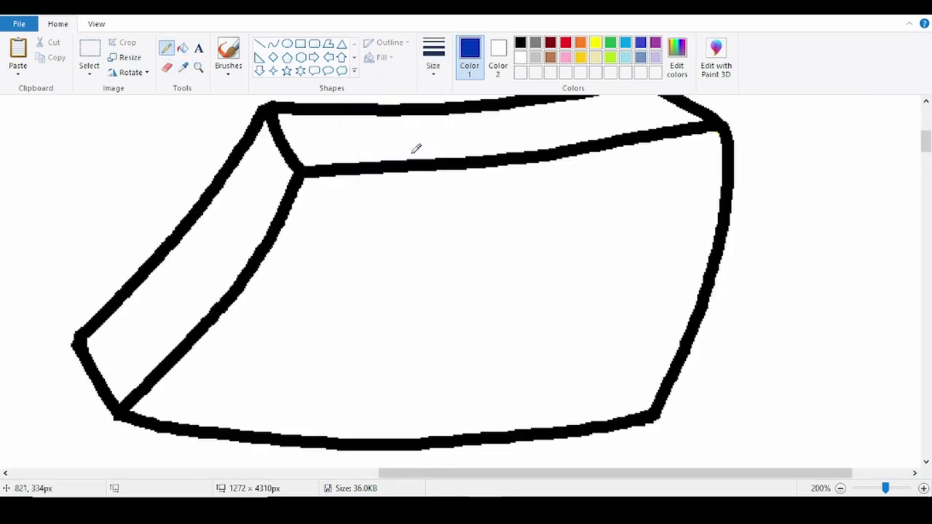
{"action": "left_click_drag", "start_coordinate": [220, 170], "coordinate": [268, 220]}
{"action": "key", "text": "ctrl+z"}
{"action": "mouse_move", "coordinate": [205, 144]}
{"action": "left_mouse_down"}
{"action": "mouse_move", "coordinate": [267, 217]}
{"action": "mouse_move", "coordinate": [645, 200]}
{"action": "mouse_move", "coordinate": [746, 163]}
{"action": "left_mouse_up"}
{"action": "mouse_move", "coordinate": [106, 284]}
{"action": "left_mouse_down"}
{"action": "mouse_move", "coordinate": [253, 386]}
{"action": "mouse_move", "coordinate": [695, 358]}
{"action": "left_mouse_up"}
- Draw a blue six-pointed star between the two stripes near the right end of the block's front face
{"action": "left_click", "coordinate": [435, 69]}
{"action": "left_click", "coordinate": [429, 171]}
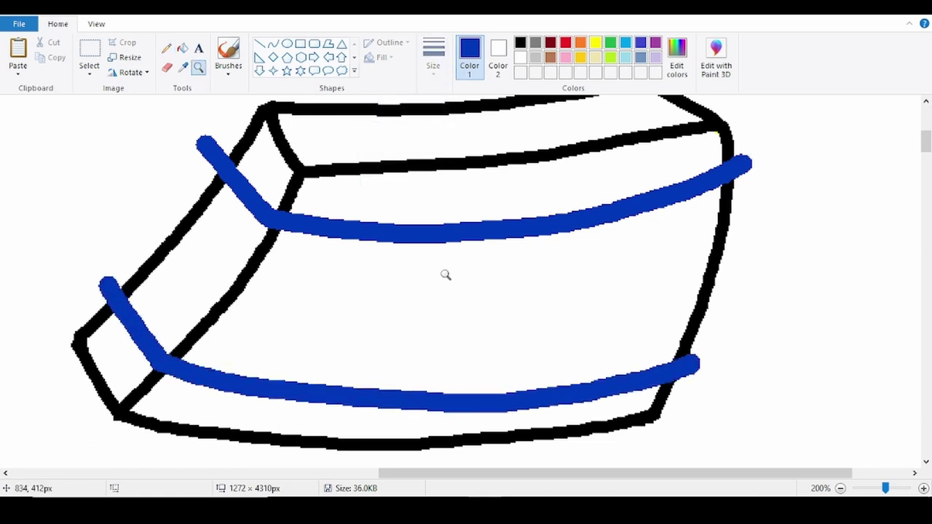
{"action": "left_click", "coordinate": [198, 67]}
{"action": "left_click", "coordinate": [461, 292]}
{"action": "mouse_move", "coordinate": [401, 164]}
{"action": "left_mouse_down"}
{"action": "mouse_move", "coordinate": [503, 287]}
{"action": "mouse_move", "coordinate": [408, 156]}
{"action": "left_mouse_up"}
{"action": "mouse_move", "coordinate": [287, 197]}
{"action": "left_mouse_down"}
{"action": "mouse_move", "coordinate": [416, 333]}
{"action": "mouse_move", "coordinate": [393, 383]}
{"action": "left_mouse_up"}
{"action": "left_click_drag", "start_coordinate": [291, 198], "coordinate": [366, 315]}
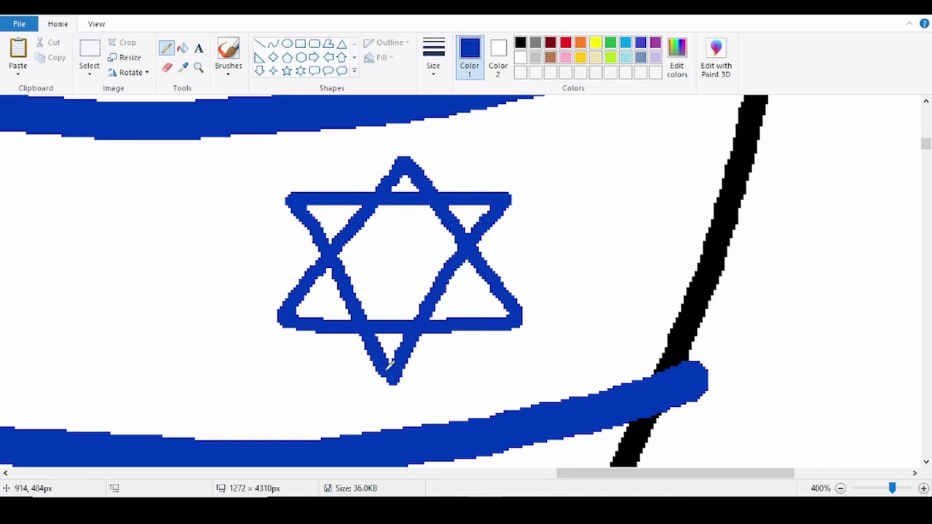
- Draw a flat oval shadow beneath the flag block in light gray and fill it
{"action": "scroll", "coordinate": [391, 364], "scroll_direction": "down", "scroll_amount": 3}
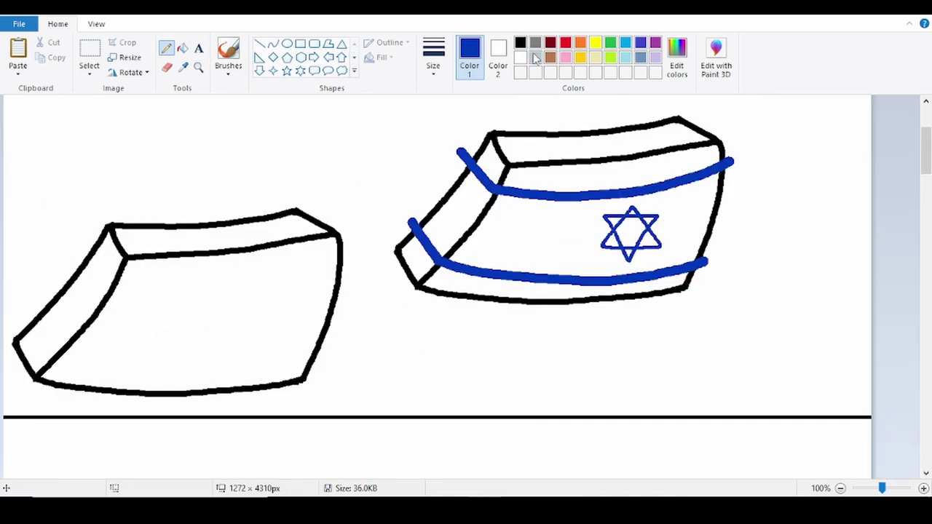
{"action": "left_click", "coordinate": [535, 58]}
{"action": "scroll", "coordinate": [481, 271], "scroll_direction": "up", "scroll_amount": 4}
{"action": "left_click", "coordinate": [434, 57]}
{"action": "left_click", "coordinate": [423, 123]}
{"action": "mouse_move", "coordinate": [239, 308]}
{"action": "left_mouse_down"}
{"action": "mouse_move", "coordinate": [312, 357]}
{"action": "mouse_move", "coordinate": [807, 364]}
{"action": "left_mouse_up"}
{"action": "left_click_drag", "start_coordinate": [601, 473], "coordinate": [780, 475]}
{"action": "left_click_drag", "start_coordinate": [262, 364], "coordinate": [576, 283]}
{"action": "left_click", "coordinate": [182, 48]}
{"action": "left_click", "coordinate": [580, 323]}
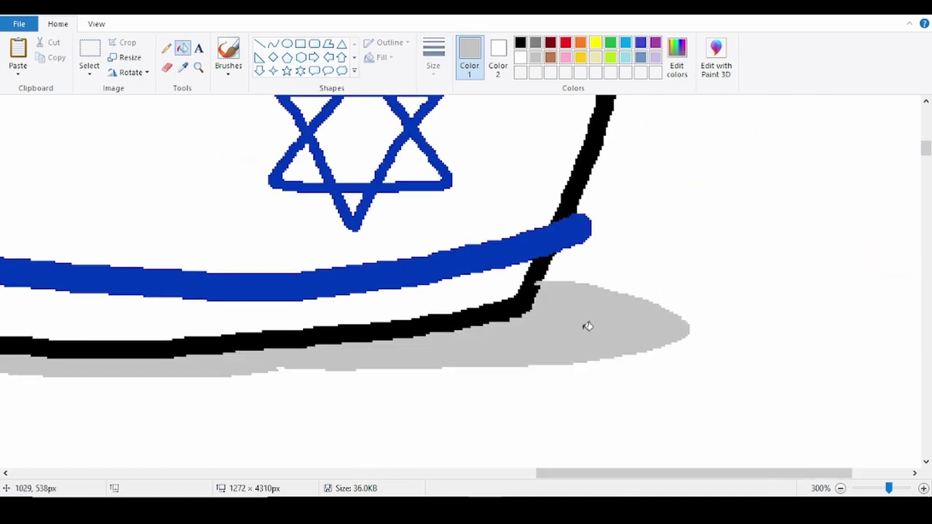
- Recolor the flag block's upper edges yellow as a guide and overlay a copy of the black block outline on it
{"action": "scroll", "coordinate": [580, 323], "scroll_direction": "down", "scroll_amount": 4}
{"action": "scroll", "coordinate": [490, 132], "scroll_direction": "up", "scroll_amount": 3}
{"action": "left_click", "coordinate": [497, 154]}
{"action": "left_click", "coordinate": [199, 68]}
{"action": "left_click", "coordinate": [516, 233]}
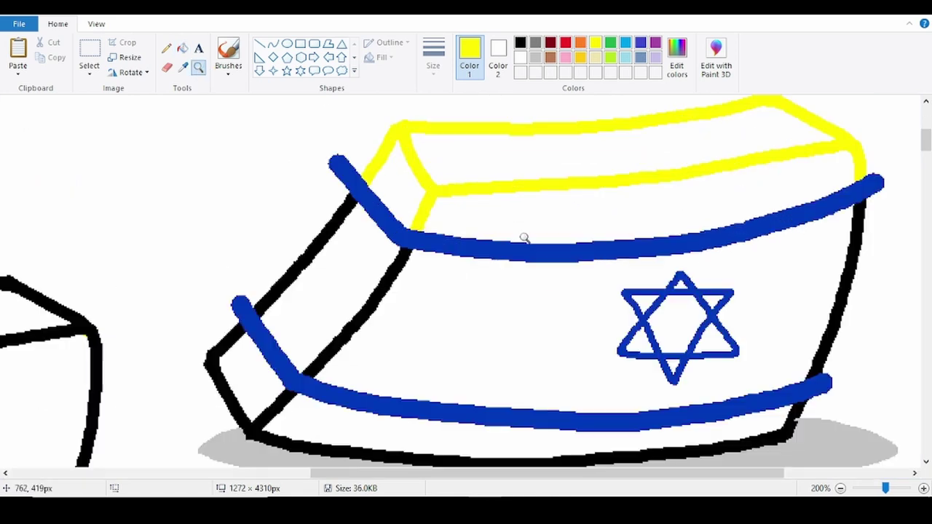
{"action": "double_click", "coordinate": [503, 218]}
{"action": "key", "text": "ctrl+v"}
{"action": "left_click_drag", "start_coordinate": [496, 214], "coordinate": [286, 169]}
- Fill the blue stripe ends sticking out past the block's outline with white
{"action": "left_click", "coordinate": [183, 49]}
{"action": "left_click", "coordinate": [521, 57]}
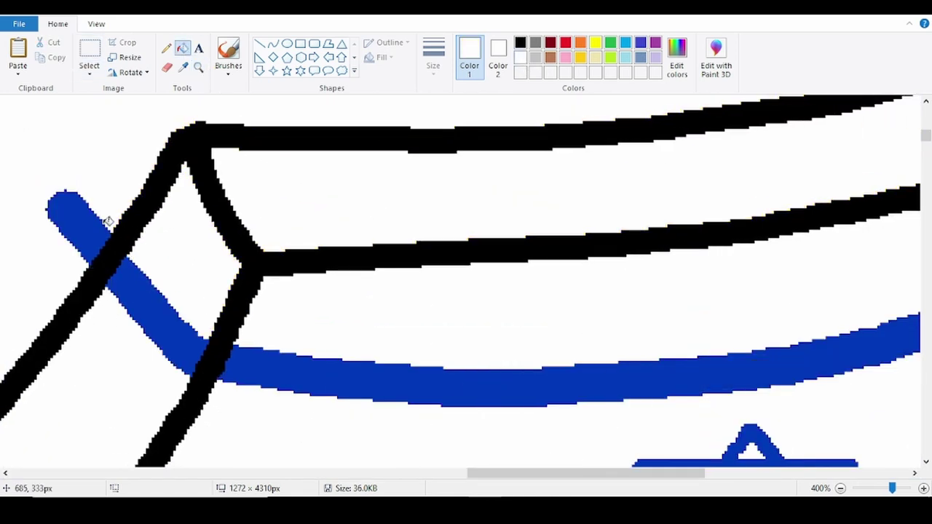
{"action": "left_click", "coordinate": [101, 226]}
{"action": "scroll", "coordinate": [101, 227], "scroll_direction": "down", "scroll_amount": 3}
- Draw two dark red round eye outlines on either side of the star
{"action": "left_click", "coordinate": [551, 43]}
{"action": "left_click", "coordinate": [166, 48]}
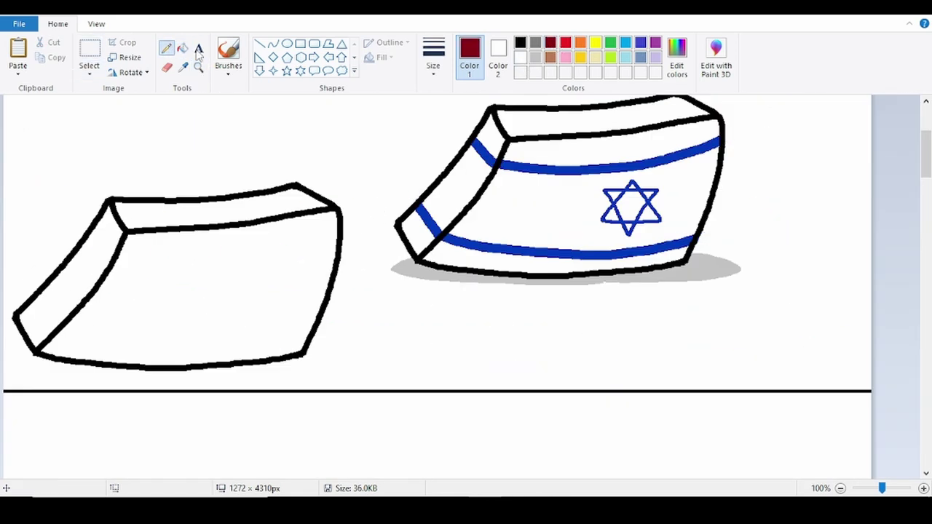
{"action": "left_click", "coordinate": [198, 70]}
{"action": "triple_click", "coordinate": [581, 222]}
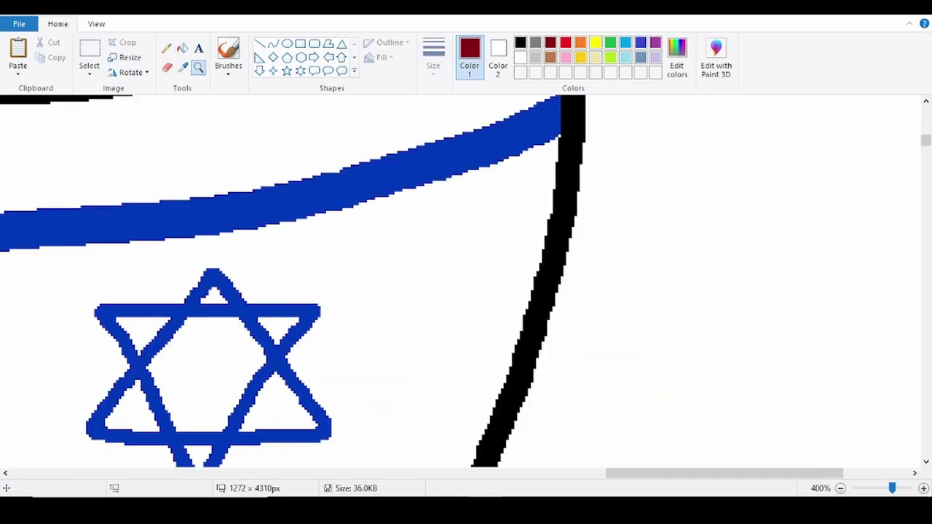
{"action": "mouse_move", "coordinate": [492, 169]}
{"action": "left_mouse_down"}
{"action": "mouse_move", "coordinate": [593, 333]}
{"action": "mouse_move", "coordinate": [485, 166]}
{"action": "left_mouse_up"}
{"action": "left_click_drag", "start_coordinate": [782, 474], "coordinate": [648, 479]}
{"action": "mouse_move", "coordinate": [537, 204]}
{"action": "left_mouse_down"}
{"action": "mouse_move", "coordinate": [620, 271]}
{"action": "mouse_move", "coordinate": [535, 204]}
{"action": "left_mouse_up"}
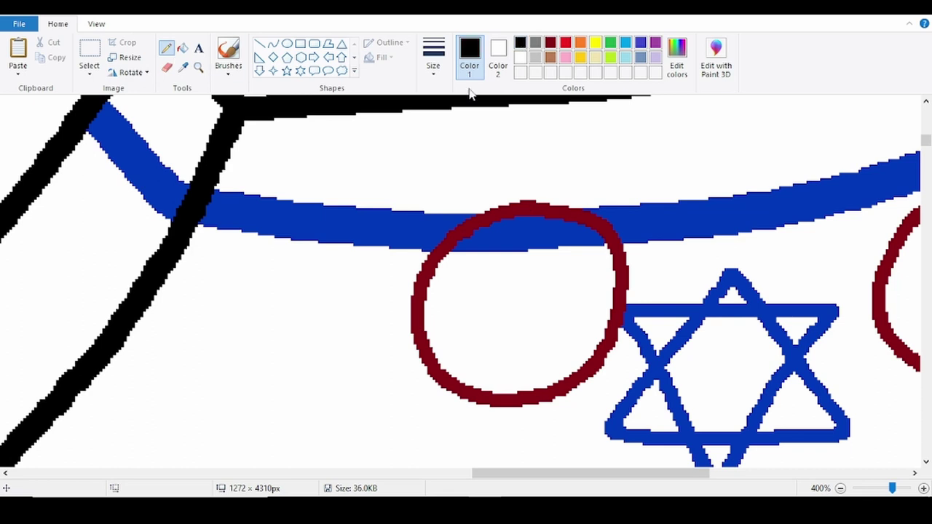
- Add thin black curved lines beneath both eyes with a finer pencil stroke
{"action": "left_click", "coordinate": [434, 61]}
{"action": "left_click", "coordinate": [432, 111]}
{"action": "left_click", "coordinate": [199, 68]}
{"action": "left_click", "coordinate": [649, 403]}
{"action": "left_click", "coordinate": [434, 271]}
{"action": "left_click", "coordinate": [167, 48]}
{"action": "left_click_drag", "start_coordinate": [326, 308], "coordinate": [418, 256]}
{"action": "left_click_drag", "start_coordinate": [847, 221], "coordinate": [904, 273]}
- Recolor the eye outlines black and fill the insides of both eyes with white
{"action": "left_click", "coordinate": [183, 48]}
{"action": "left_click", "coordinate": [155, 116]}
{"action": "scroll", "coordinate": [724, 258], "scroll_direction": "down", "scroll_amount": 2}
{"action": "scroll", "coordinate": [724, 258], "scroll_direction": "up", "scroll_amount": 3}
{"action": "left_click", "coordinate": [520, 58]}
{"action": "left_click", "coordinate": [748, 289]}
{"action": "left_click", "coordinate": [520, 43]}
{"action": "left_click", "coordinate": [690, 177]}
{"action": "scroll", "coordinate": [690, 177], "scroll_direction": "down", "scroll_amount": 2}
{"action": "left_click", "coordinate": [520, 57]}
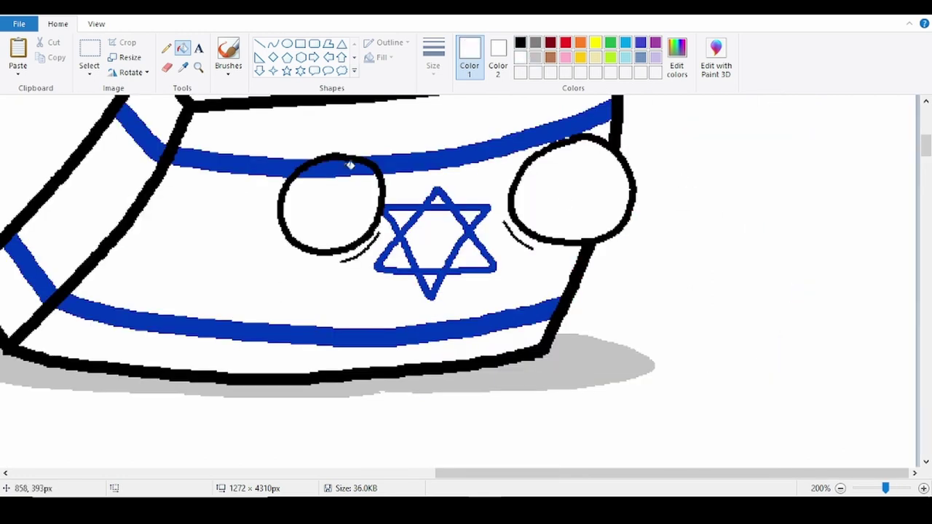
{"action": "left_click", "coordinate": [349, 164]}
- Remove the blank block copy and move the finished flag character to the lower-right corner of the first panel
{"action": "scroll", "coordinate": [350, 165], "scroll_direction": "down", "scroll_amount": 1}
{"action": "scroll", "coordinate": [350, 164], "scroll_direction": "up", "scroll_amount": 3}
{"action": "left_click", "coordinate": [90, 52]}
{"action": "left_click_drag", "start_coordinate": [3, 435], "coordinate": [4, 435]}
{"action": "right_click", "coordinate": [211, 305]}
{"action": "left_click", "coordinate": [260, 313]}
{"action": "left_click_drag", "start_coordinate": [327, 134], "coordinate": [818, 350]}
{"action": "left_click_drag", "start_coordinate": [619, 270], "coordinate": [716, 350]}
{"action": "left_click", "coordinate": [328, 169]}
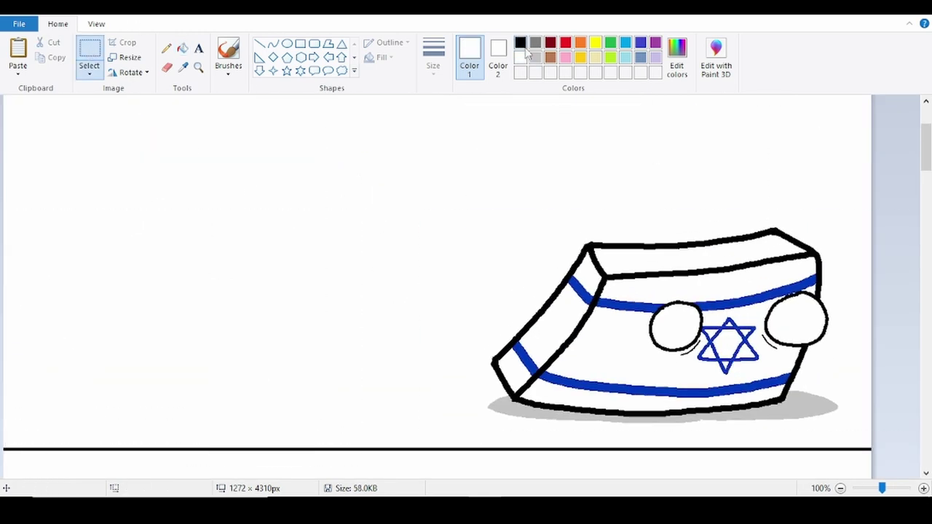
- Draw a thick black rounded body outline for a second character in the left half of the first panel
{"action": "left_click", "coordinate": [520, 42]}
{"action": "scroll", "coordinate": [370, 158], "scroll_direction": "up", "scroll_amount": 1}
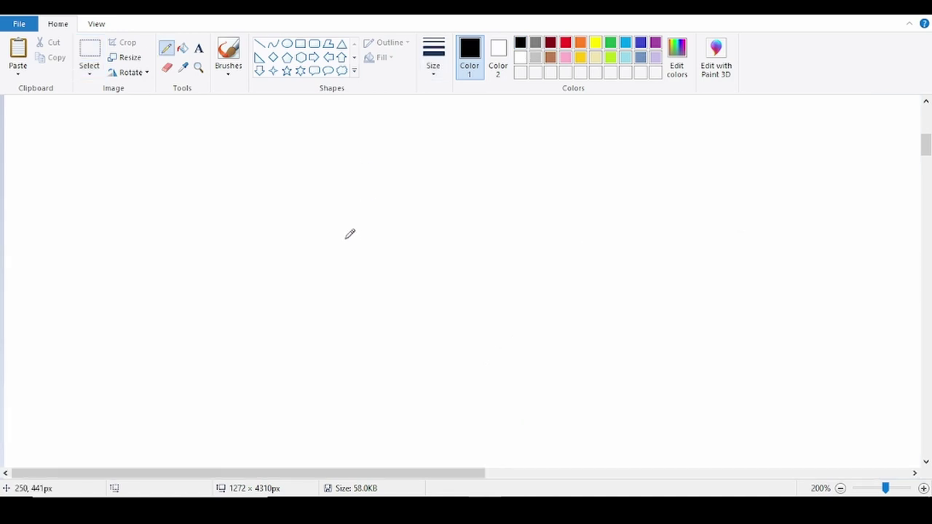
{"action": "mouse_move", "coordinate": [501, 144]}
{"action": "left_mouse_down"}
{"action": "mouse_move", "coordinate": [287, 412]}
{"action": "mouse_move", "coordinate": [593, 190]}
{"action": "mouse_move", "coordinate": [509, 155]}
{"action": "left_mouse_up"}
{"action": "scroll", "coordinate": [510, 155], "scroll_direction": "down", "scroll_amount": 3}
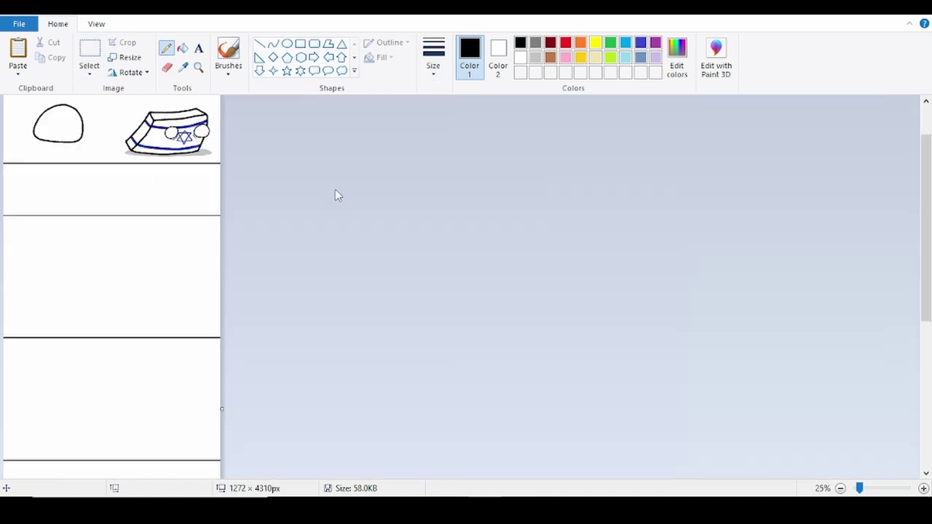
- Copy the rounded body outline, paste it, and place the duplicate in the empty space above and right of the original
{"action": "left_click", "coordinate": [157, 219]}
{"action": "scroll", "coordinate": [145, 196], "scroll_direction": "up", "scroll_amount": 5}
{"action": "left_click", "coordinate": [89, 49]}
{"action": "scroll", "coordinate": [94, 139], "scroll_direction": "up", "scroll_amount": 2}
{"action": "left_click_drag", "start_coordinate": [96, 221], "coordinate": [365, 445]}
{"action": "key", "text": "ctrl+c"}
{"action": "key", "text": "ctrl+v"}
{"action": "left_click_drag", "start_coordinate": [214, 253], "coordinate": [561, 224]}
- Draw the Palestinian flag's red triangle with its tip pointing into the left side of the body and fill it red
{"action": "left_click", "coordinate": [183, 49]}
{"action": "left_click", "coordinate": [166, 48]}
{"action": "left_click", "coordinate": [433, 56]}
{"action": "left_click", "coordinate": [431, 114]}
{"action": "scroll", "coordinate": [314, 248], "scroll_direction": "up", "scroll_amount": 1}
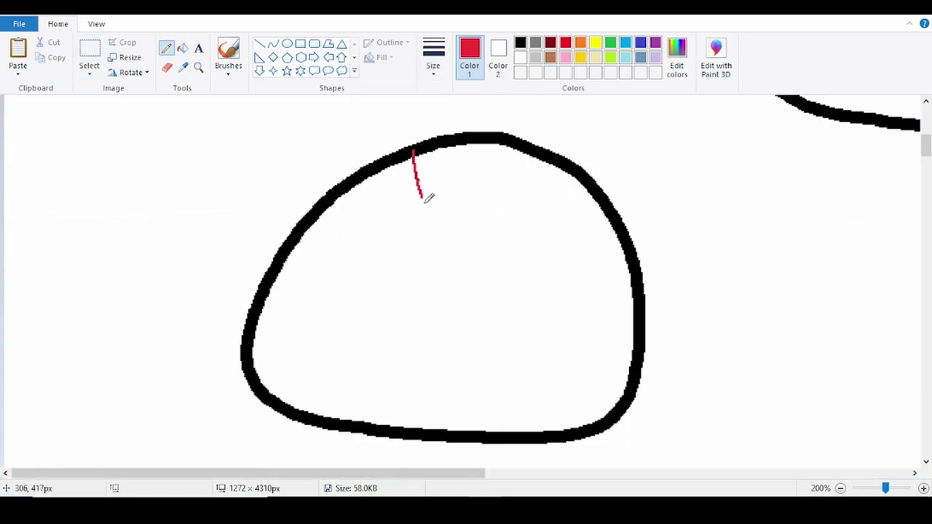
{"action": "left_click", "coordinate": [182, 49]}
- Sample the green from the reference Palestinian flag and draw a curved stripe edge from the red triangle to the right outline
{"action": "scroll", "coordinate": [68, 343], "scroll_direction": "down", "scroll_amount": 3}
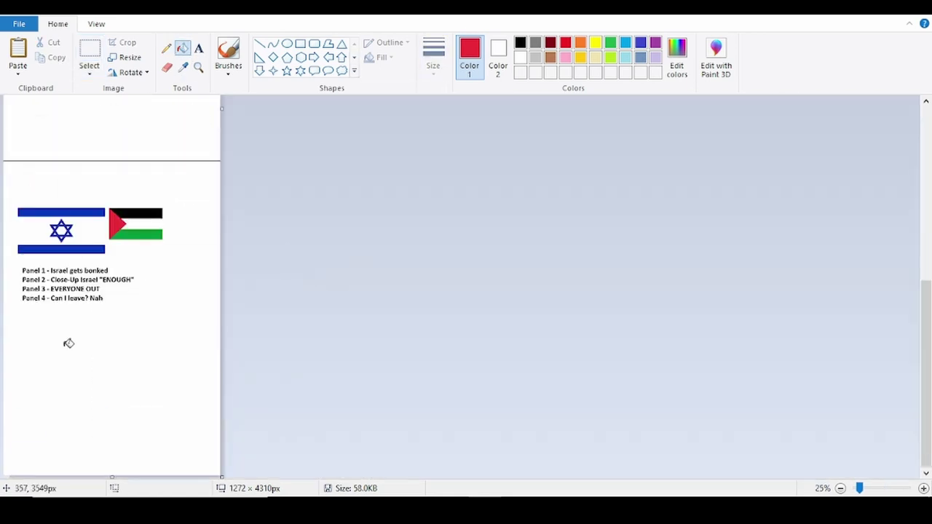
{"action": "left_click", "coordinate": [156, 234]}
{"action": "left_click", "coordinate": [198, 67]}
{"action": "scroll", "coordinate": [146, 175], "scroll_direction": "up", "scroll_amount": 4}
{"action": "left_click", "coordinate": [109, 187]}
{"action": "left_click", "coordinate": [616, 339]}
{"action": "left_click", "coordinate": [166, 48]}
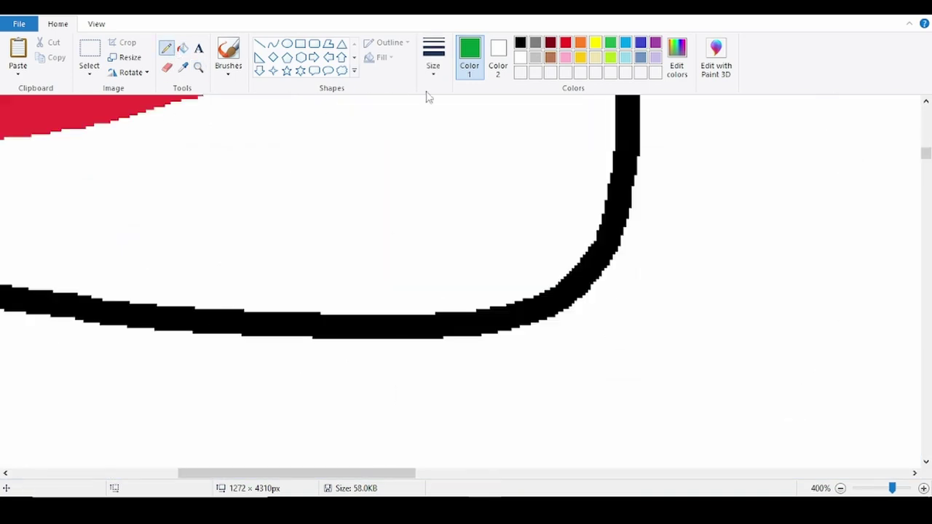
{"action": "left_click", "coordinate": [434, 57]}
{"action": "left_click", "coordinate": [428, 175]}
{"action": "mouse_move", "coordinate": [110, 222]}
{"action": "left_mouse_down"}
{"action": "mouse_move", "coordinate": [371, 286]}
{"action": "mouse_move", "coordinate": [618, 247]}
{"action": "left_mouse_up"}
- Fill the lower part of the body beneath the curved line with green
{"action": "scroll", "coordinate": [179, 275], "scroll_direction": "up", "scroll_amount": 1}
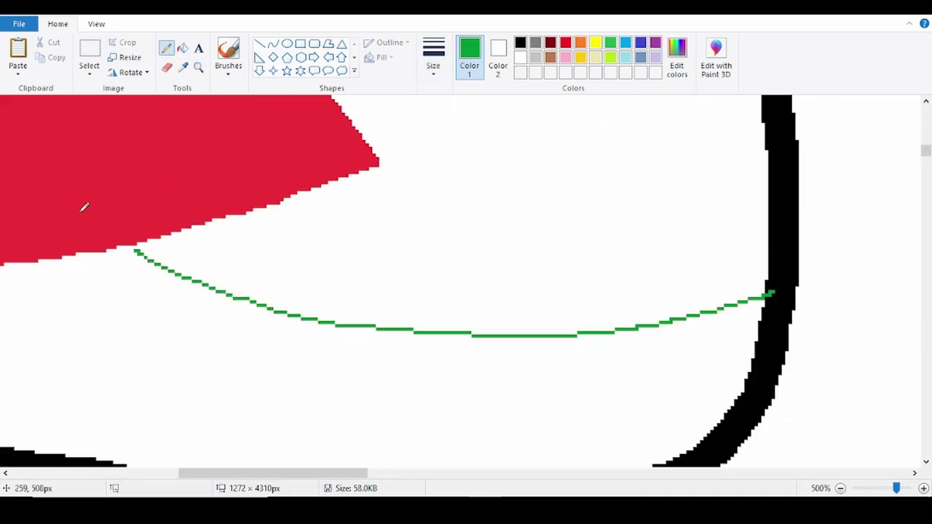
{"action": "left_click", "coordinate": [182, 48]}
{"action": "left_click", "coordinate": [342, 379]}
{"action": "scroll", "coordinate": [394, 255], "scroll_direction": "down", "scroll_amount": 1}
- Draw a black curve across the upper part of the body and fill the area above it black
{"action": "scroll", "coordinate": [402, 193], "scroll_direction": "up", "scroll_amount": 2}
{"action": "left_click", "coordinate": [520, 42]}
{"action": "scroll", "coordinate": [178, 55], "scroll_direction": "up", "scroll_amount": 2}
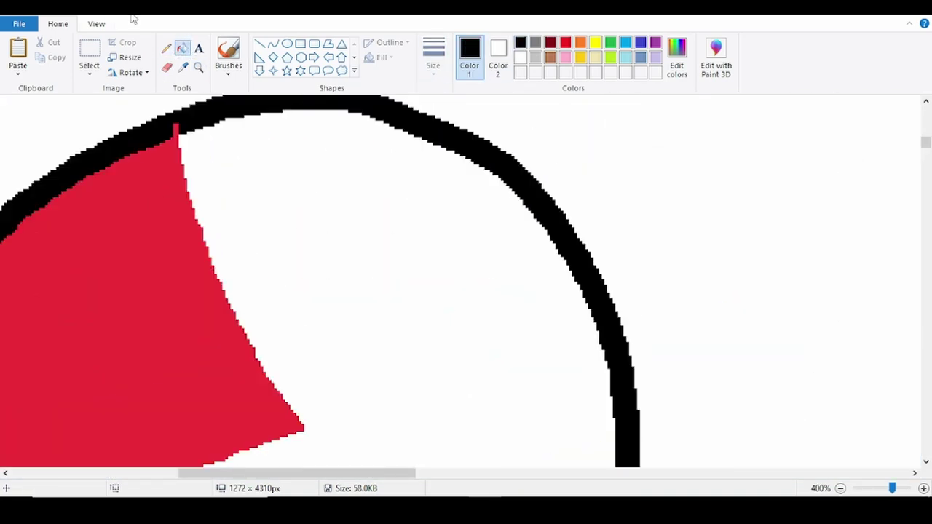
{"action": "left_click", "coordinate": [167, 48]}
{"action": "left_click_drag", "start_coordinate": [214, 267], "coordinate": [589, 292]}
{"action": "scroll", "coordinate": [486, 208], "scroll_direction": "down", "scroll_amount": 3}
{"action": "left_click", "coordinate": [182, 48]}
{"action": "left_click", "coordinate": [270, 141]}
- Mix a darker green and draw a curved shading line along the lower part of the green stripe
{"action": "left_click", "coordinate": [676, 52]}
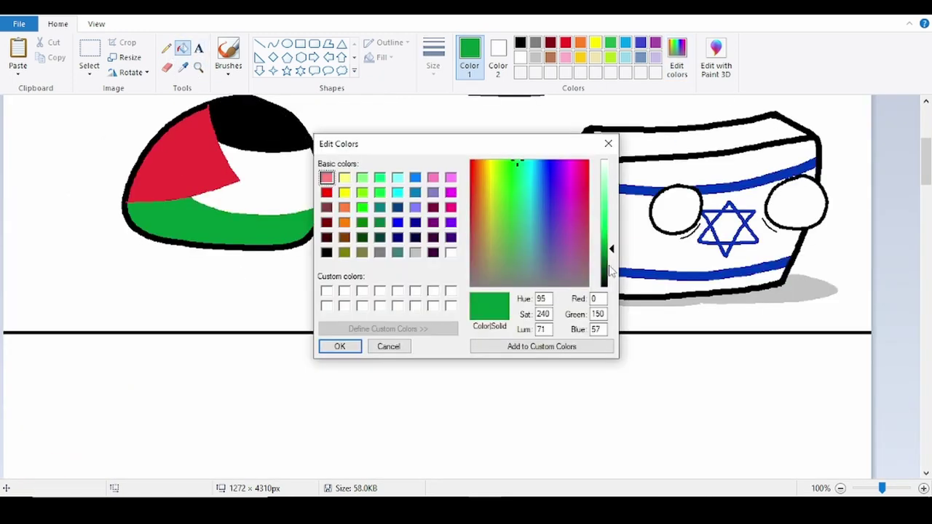
{"action": "left_click", "coordinate": [610, 264]}
{"action": "left_click", "coordinate": [338, 349]}
{"action": "left_click", "coordinate": [198, 67]}
{"action": "left_click", "coordinate": [222, 231]}
{"action": "left_click", "coordinate": [352, 254]}
{"action": "left_click", "coordinate": [166, 49]}
{"action": "left_click", "coordinate": [437, 58]}
{"action": "scroll", "coordinate": [145, 204], "scroll_direction": "up", "scroll_amount": 2}
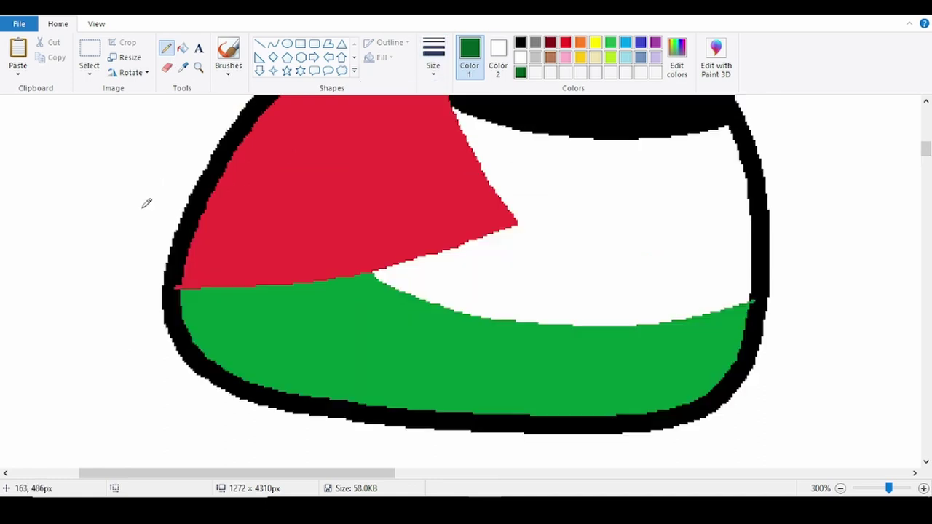
{"action": "left_click_drag", "start_coordinate": [178, 301], "coordinate": [551, 380]}
- Draw a flat ground-shadow outline beneath the body and fill it and the lower shading band with the dark green
{"action": "scroll", "coordinate": [751, 331], "scroll_direction": "down", "scroll_amount": 2}
{"action": "mouse_move", "coordinate": [222, 286]}
{"action": "left_mouse_down"}
{"action": "mouse_move", "coordinate": [550, 381]}
{"action": "mouse_move", "coordinate": [688, 315]}
{"action": "left_mouse_up"}
{"action": "left_click", "coordinate": [182, 48]}
{"action": "left_click", "coordinate": [510, 306]}
{"action": "left_click", "coordinate": [684, 333]}
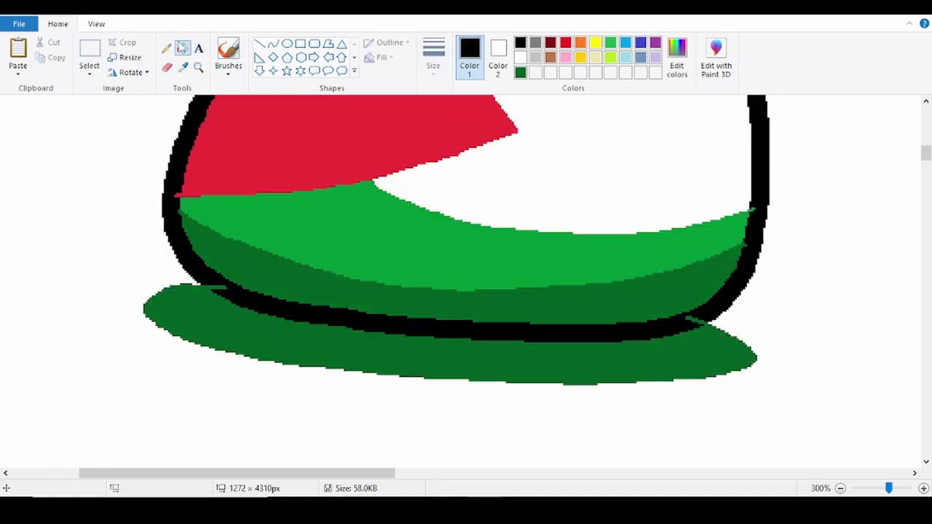
- Draw two thick black crescent-shaped angry eye outlines on the Palestine character
{"action": "left_click", "coordinate": [166, 48]}
{"action": "left_click", "coordinate": [433, 56]}
{"action": "left_click", "coordinate": [427, 177]}
{"action": "scroll", "coordinate": [500, 191], "scroll_direction": "up", "scroll_amount": 2}
{"action": "scroll", "coordinate": [505, 189], "scroll_direction": "up", "scroll_amount": 1}
{"action": "left_click_drag", "start_coordinate": [566, 106], "coordinate": [719, 262]}
{"action": "left_click_drag", "start_coordinate": [262, 474], "coordinate": [356, 474]}
{"action": "mouse_move", "coordinate": [462, 259]}
{"action": "left_mouse_down"}
{"action": "mouse_move", "coordinate": [614, 186]}
{"action": "mouse_move", "coordinate": [488, 259]}
{"action": "left_mouse_up"}
- Add thin black curved wrinkle lines beneath both angry eyes with a finer pencil stroke
{"action": "left_click", "coordinate": [520, 58]}
{"action": "left_click", "coordinate": [520, 43]}
{"action": "left_click", "coordinate": [434, 57]}
{"action": "left_click", "coordinate": [427, 122]}
{"action": "scroll", "coordinate": [440, 223], "scroll_direction": "up", "scroll_amount": 2}
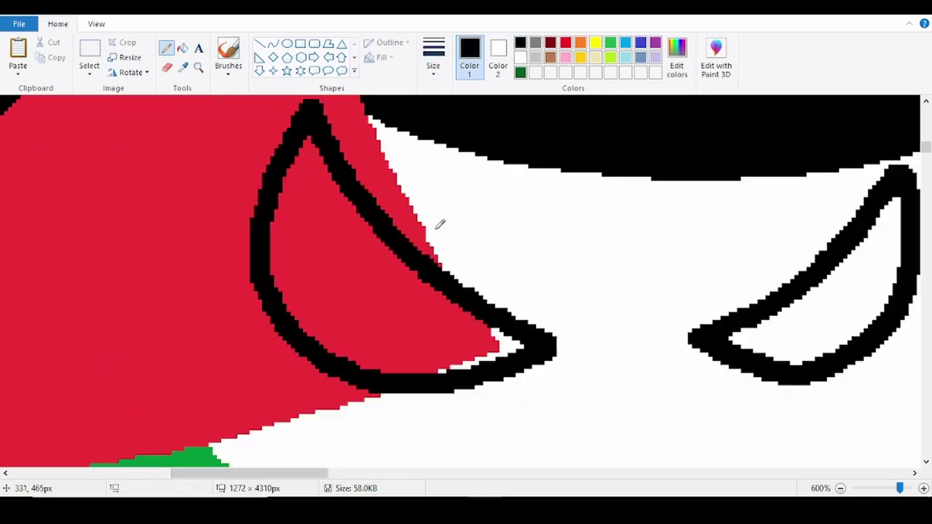
{"action": "scroll", "coordinate": [408, 248], "scroll_direction": "down", "scroll_amount": 1}
{"action": "mouse_move", "coordinate": [310, 308]}
{"action": "left_mouse_down"}
{"action": "mouse_move", "coordinate": [410, 313]}
{"action": "mouse_move", "coordinate": [541, 280]}
{"action": "left_mouse_up"}
{"action": "left_click_drag", "start_coordinate": [425, 328], "coordinate": [531, 289]}
{"action": "left_click_drag", "start_coordinate": [702, 257], "coordinate": [877, 330]}
{"action": "left_click_drag", "start_coordinate": [793, 297], "coordinate": [893, 268]}
{"action": "scroll", "coordinate": [659, 308], "scroll_direction": "down", "scroll_amount": 5}
- Recolor the Palestine character's ground shadow light grey
{"action": "left_click", "coordinate": [183, 48]}
{"action": "left_click", "coordinate": [218, 244]}
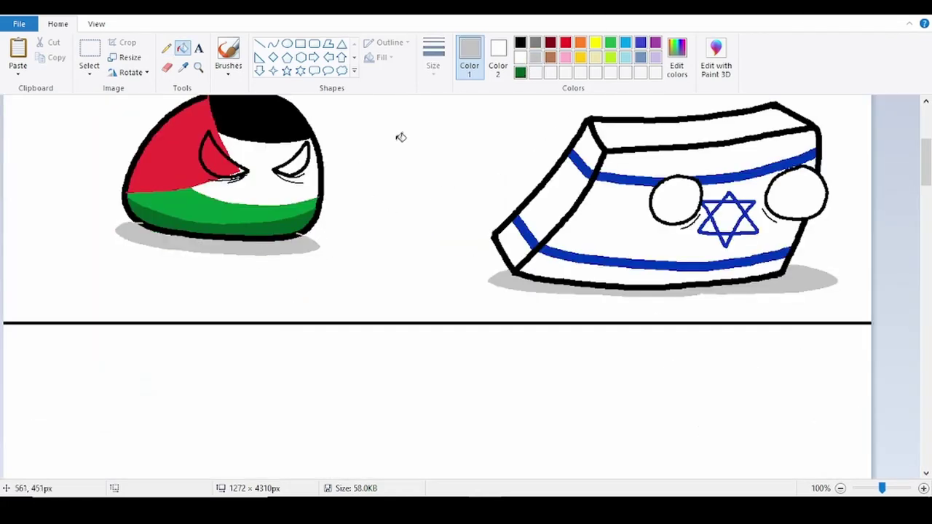
{"action": "scroll", "coordinate": [466, 131], "scroll_direction": "up", "scroll_amount": 1}
{"action": "left_click", "coordinate": [473, 132]}
{"action": "scroll", "coordinate": [197, 150], "scroll_direction": "up", "scroll_amount": 1}
- Paste the copied body outline and align it exactly over the Palestine character's body
{"action": "key", "text": "ctrl+v"}
{"action": "left_click_drag", "start_coordinate": [262, 249], "coordinate": [445, 262]}
{"action": "key", "text": "Up"}
{"action": "key", "text": "Right"}
{"action": "key", "text": "Right"}
{"action": "key", "text": "Left"}
- Fill the angry eyes white and the upper flag stripe black, and save the drawing
{"action": "left_click", "coordinate": [182, 48]}
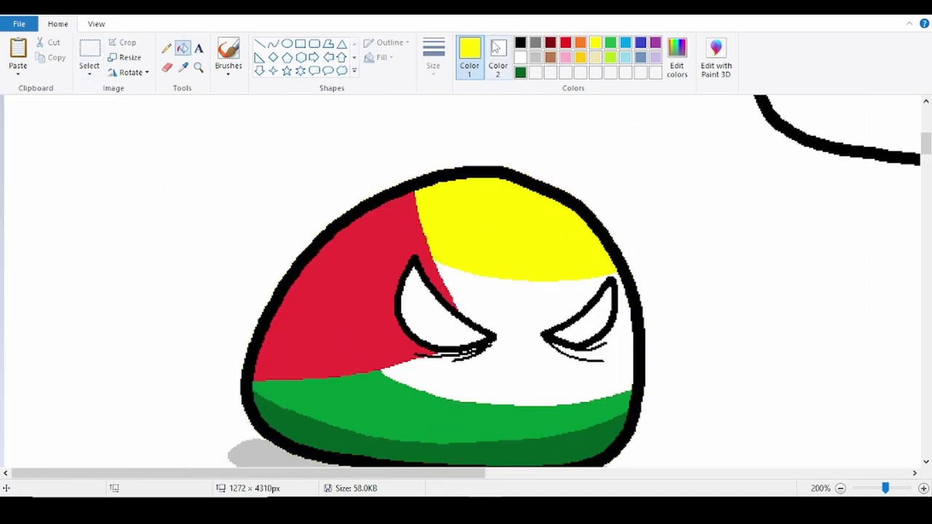
{"action": "left_click", "coordinate": [520, 42]}
{"action": "left_click", "coordinate": [496, 226]}
{"action": "scroll", "coordinate": [495, 225], "scroll_direction": "down", "scroll_amount": 1}
{"action": "scroll", "coordinate": [495, 225], "scroll_direction": "up", "scroll_amount": 3}
{"action": "key", "text": "ctrl+s"}
- Remove the spare outline copy and move the Palestine character farther left in the first panel
{"action": "left_click", "coordinate": [89, 59]}
{"action": "left_click_drag", "start_coordinate": [329, 150], "coordinate": [603, 332]}
{"action": "right_click", "coordinate": [445, 268]}
{"action": "left_click", "coordinate": [487, 278]}
{"action": "scroll", "coordinate": [371, 408], "scroll_direction": "down", "scroll_amount": 1}
{"action": "left_click_drag", "start_coordinate": [98, 202], "coordinate": [390, 415]}
{"action": "left_click_drag", "start_coordinate": [252, 310], "coordinate": [190, 306]}
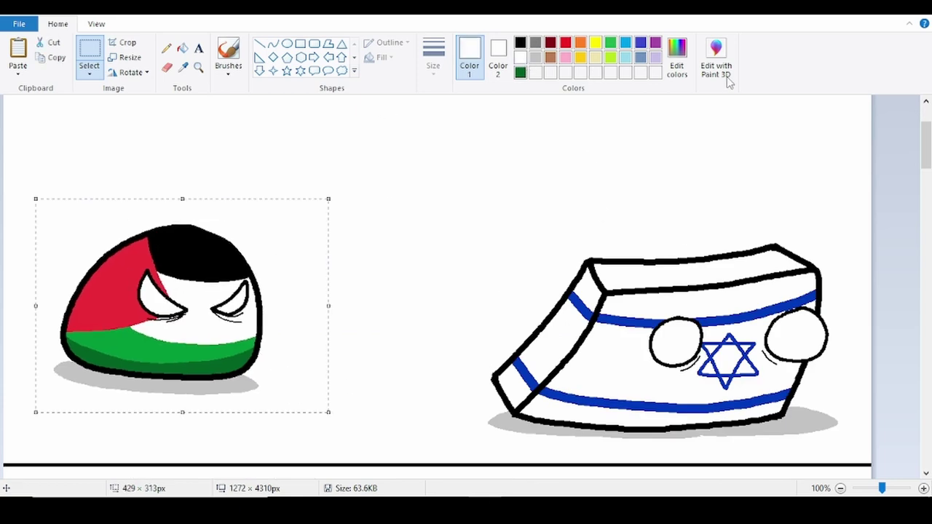
{"action": "left_click", "coordinate": [678, 59]}
{"action": "left_click", "coordinate": [338, 346]}
{"action": "left_click", "coordinate": [182, 47]}
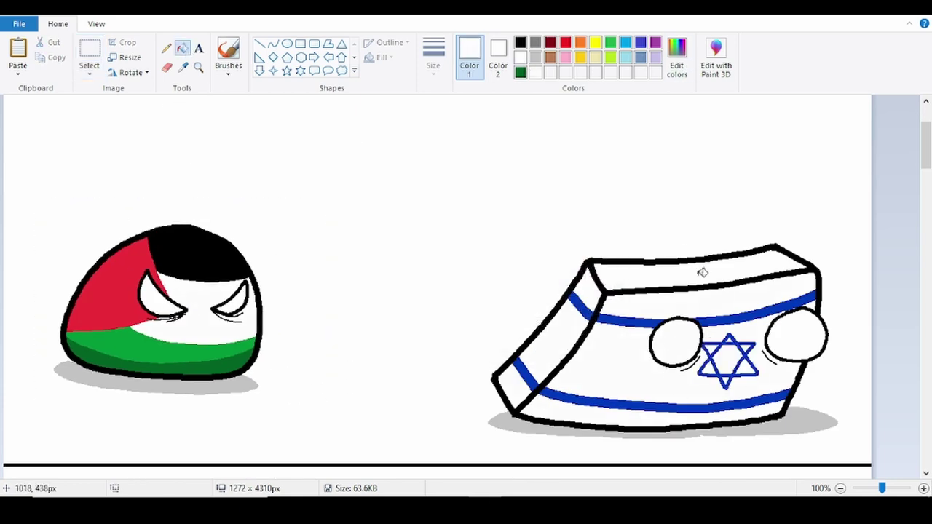
- Shift the Israel character slightly up and right, and move the Palestine character a little right and down
{"action": "left_click", "coordinate": [101, 55]}
{"action": "left_click_drag", "start_coordinate": [439, 202], "coordinate": [860, 441]}
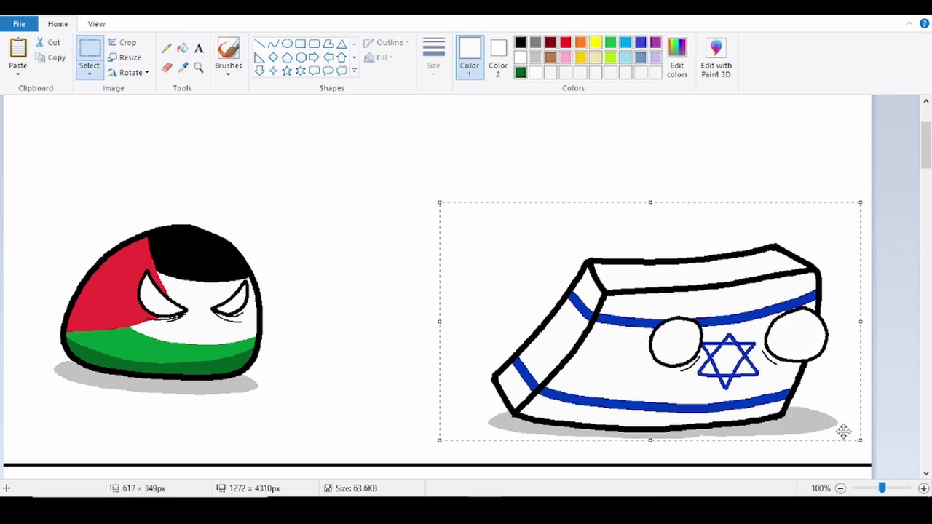
{"action": "mouse_move", "coordinate": [677, 357]}
{"action": "left_mouse_down"}
{"action": "mouse_move", "coordinate": [714, 353]}
{"action": "mouse_move", "coordinate": [683, 353]}
{"action": "left_mouse_up"}
{"action": "left_click", "coordinate": [30, 147]}
{"action": "left_click_drag", "start_coordinate": [29, 175], "coordinate": [286, 400]}
{"action": "left_click_drag", "start_coordinate": [213, 332], "coordinate": [245, 347]}
- Mix a very dark brown drawing color and set the pencil to a medium line thickness
{"action": "left_click", "coordinate": [677, 58]}
{"action": "left_click", "coordinate": [339, 345]}
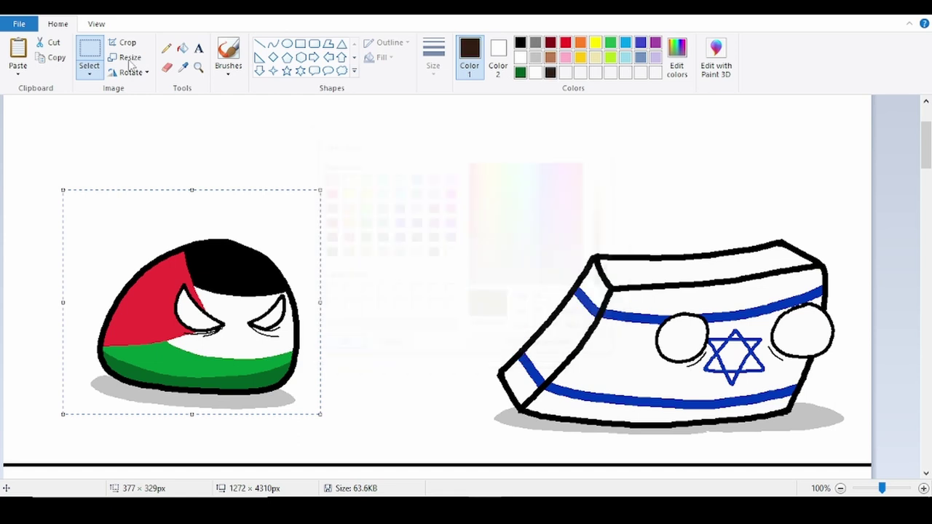
{"action": "left_click", "coordinate": [166, 48]}
{"action": "left_click", "coordinate": [434, 58]}
{"action": "left_click", "coordinate": [403, 178]}
{"action": "scroll", "coordinate": [424, 211], "scroll_direction": "up", "scroll_amount": 1}
{"action": "scroll", "coordinate": [430, 223], "scroll_direction": "down", "scroll_amount": 2}
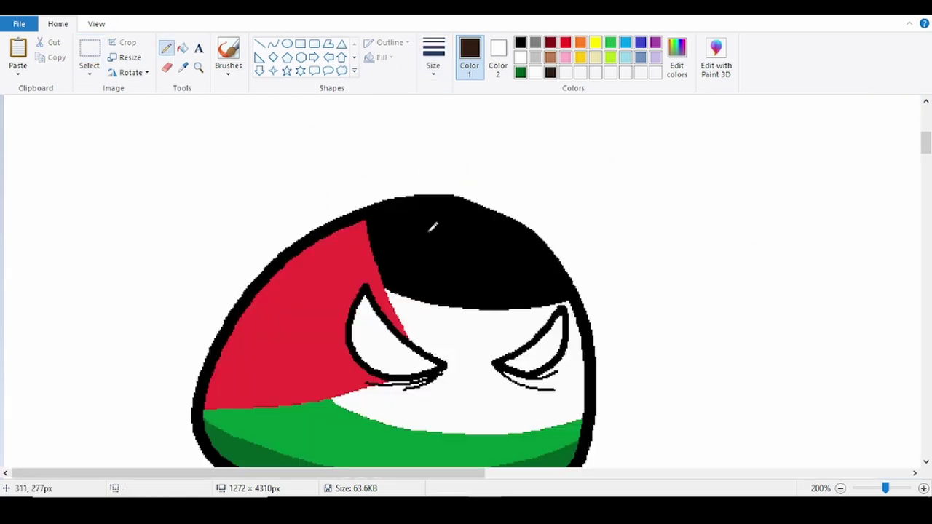
{"action": "scroll", "coordinate": [368, 218], "scroll_direction": "up", "scroll_amount": 1}
{"action": "left_click_drag", "start_coordinate": [654, 132], "coordinate": [812, 396]}
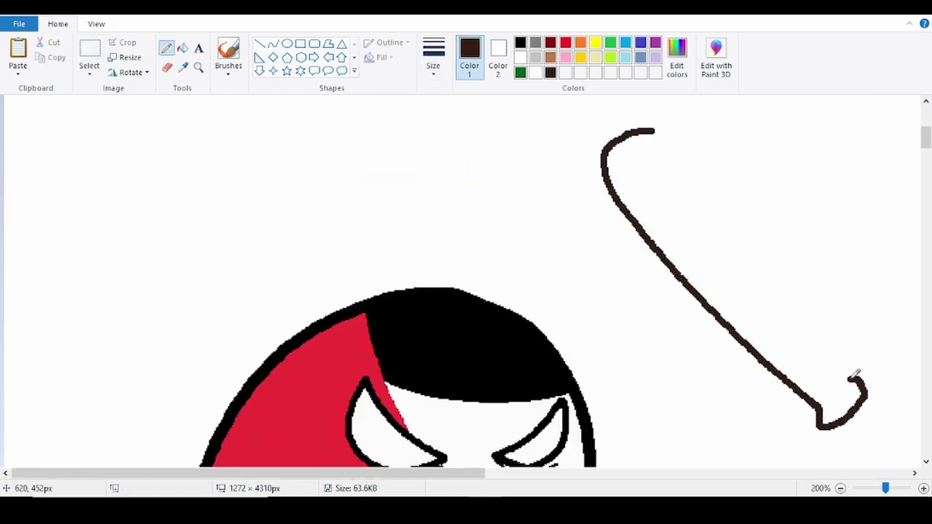
{"action": "left_click_drag", "start_coordinate": [658, 130], "coordinate": [859, 386]}
{"action": "key", "text": "ctrl+z"}
{"action": "key", "text": "ctrl+z"}
- Draw the rounded end and two long tapering sides of a baseball bat slanting down between the characters in dark brown
{"action": "scroll", "coordinate": [672, 289], "scroll_direction": "down", "scroll_amount": 2}
{"action": "scroll", "coordinate": [659, 269], "scroll_direction": "up", "scroll_amount": 2}
{"action": "left_click_drag", "start_coordinate": [473, 479], "coordinate": [691, 479]}
{"action": "scroll", "coordinate": [218, 334], "scroll_direction": "up", "scroll_amount": 1}
{"action": "mouse_move", "coordinate": [467, 122]}
{"action": "left_mouse_down"}
{"action": "mouse_move", "coordinate": [423, 237]}
{"action": "mouse_move", "coordinate": [723, 447]}
{"action": "mouse_move", "coordinate": [554, 190]}
{"action": "mouse_move", "coordinate": [796, 446]}
{"action": "left_mouse_up"}
{"action": "key", "text": "ctrl+z"}
{"action": "scroll", "coordinate": [765, 444], "scroll_direction": "down", "scroll_amount": 1}
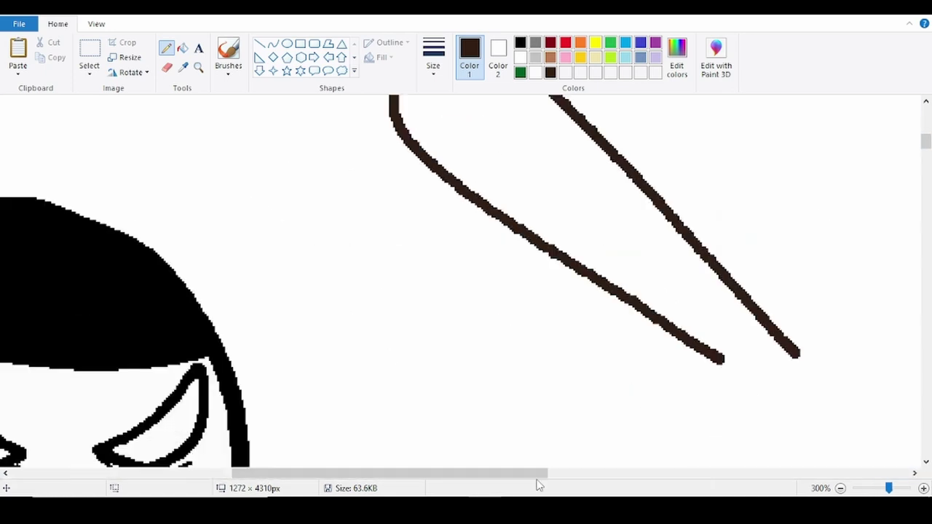
- Extend the bat's lower side to the handle end and close it with a small oval knob
{"action": "left_click_drag", "start_coordinate": [539, 480], "coordinate": [626, 481]}
{"action": "left_click_drag", "start_coordinate": [538, 405], "coordinate": [561, 430]}
{"action": "scroll", "coordinate": [601, 309], "scroll_direction": "down", "scroll_amount": 1}
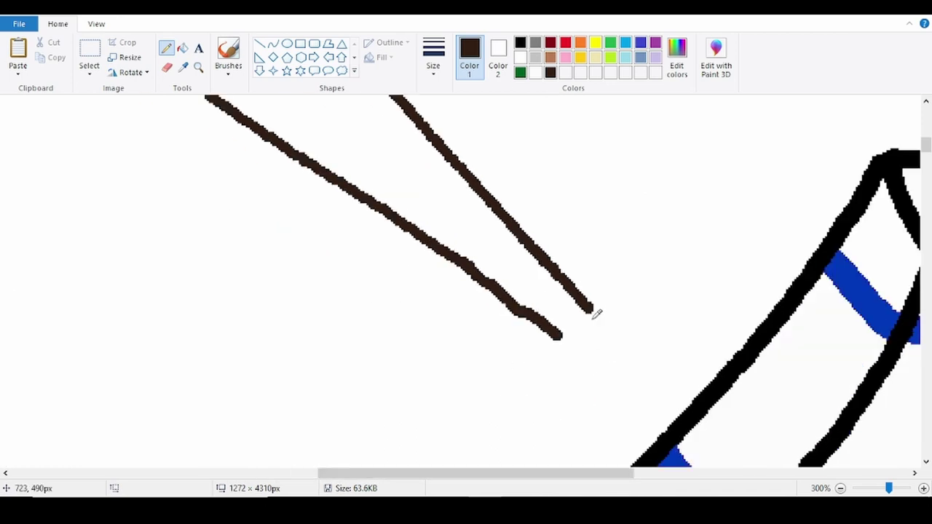
{"action": "mouse_move", "coordinate": [549, 359]}
{"action": "left_mouse_down"}
{"action": "mouse_move", "coordinate": [615, 310]}
{"action": "mouse_move", "coordinate": [603, 305]}
{"action": "left_mouse_up"}
- Mix a medium brown, draw a thin shading line along the bat's lower edge, and fill the shaded areas
{"action": "scroll", "coordinate": [608, 309], "scroll_direction": "up", "scroll_amount": 2}
{"action": "left_click", "coordinate": [677, 60]}
{"action": "left_click_drag", "start_coordinate": [612, 267], "coordinate": [612, 251]}
{"action": "left_click", "coordinate": [340, 347]}
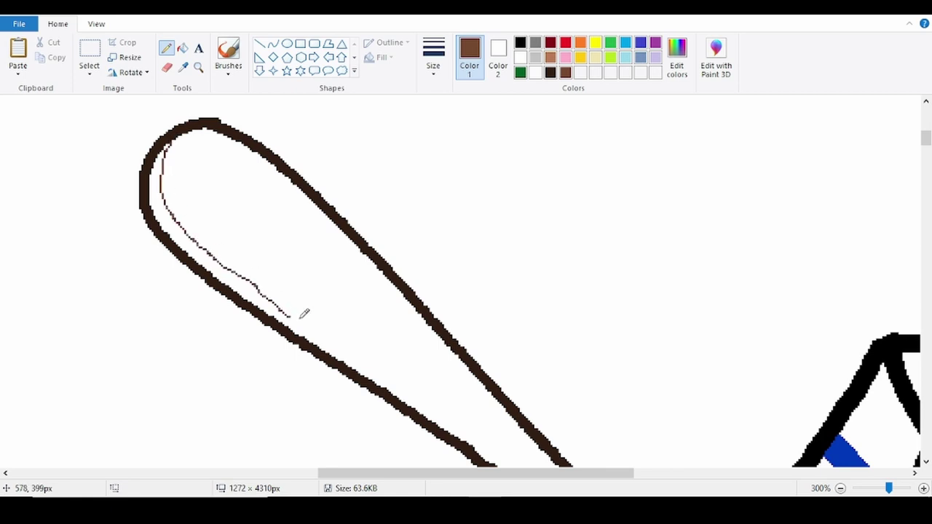
{"action": "scroll", "coordinate": [309, 313], "scroll_direction": "down", "scroll_amount": 1}
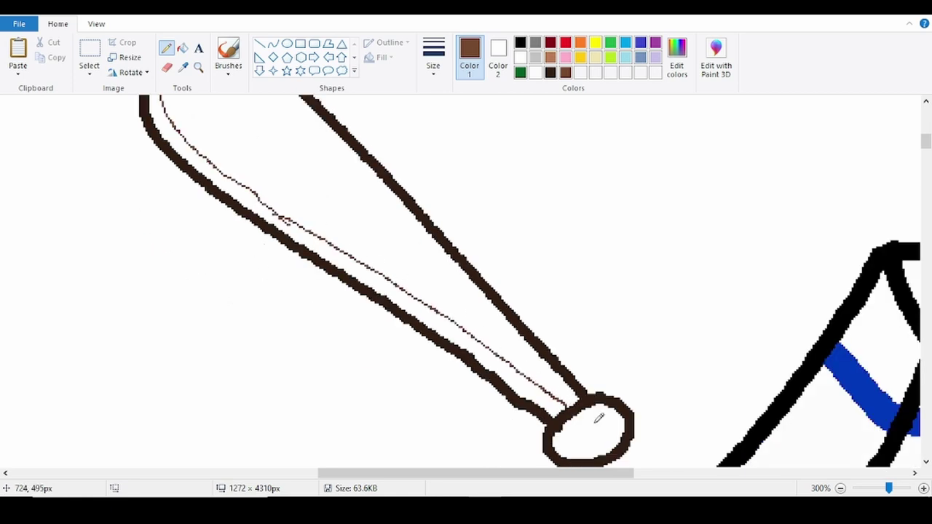
{"action": "left_click", "coordinate": [182, 48]}
{"action": "left_click", "coordinate": [282, 222]}
{"action": "left_click", "coordinate": [601, 434]}
- Mix a slightly lighter brown and fill the main area of the bat with it
{"action": "left_click", "coordinate": [677, 54]}
{"action": "left_click_drag", "start_coordinate": [612, 247], "coordinate": [612, 237]}
{"action": "left_click", "coordinate": [339, 345]}
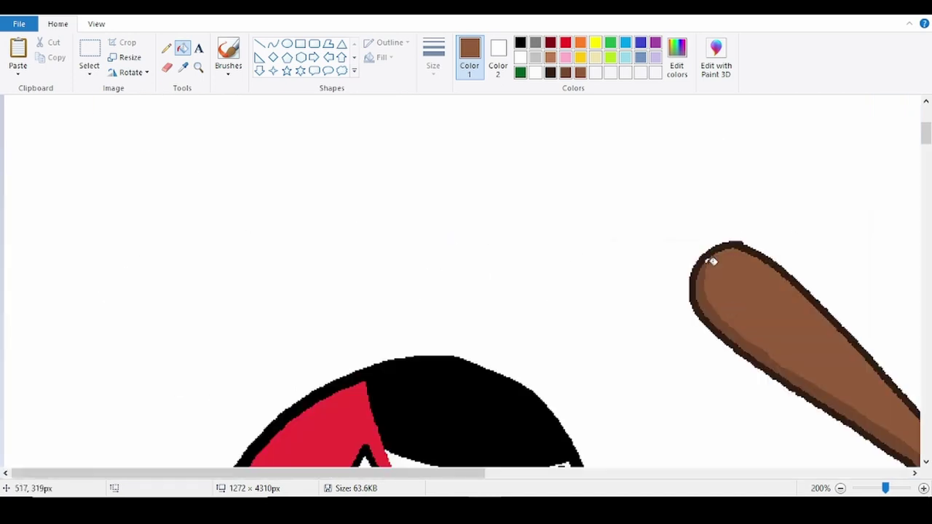
{"action": "scroll", "coordinate": [704, 253], "scroll_direction": "down", "scroll_amount": 1}
{"action": "left_click", "coordinate": [90, 55]}
{"action": "left_click_drag", "start_coordinate": [17, 214], "coordinate": [314, 413]}
{"action": "mouse_move", "coordinate": [228, 309]}
{"action": "left_mouse_down"}
{"action": "mouse_move", "coordinate": [443, 287]}
{"action": "mouse_move", "coordinate": [266, 310]}
{"action": "left_mouse_up"}
{"action": "key", "text": "ctrl+z"}
- Move the bat up and left, and place the Palestine character in front of it so it overlaps the handle
{"action": "left_click_drag", "start_coordinate": [321, 146], "coordinate": [544, 331]}
{"action": "left_click_drag", "start_coordinate": [474, 272], "coordinate": [355, 206]}
{"action": "left_click_drag", "start_coordinate": [283, 350], "coordinate": [364, 306]}
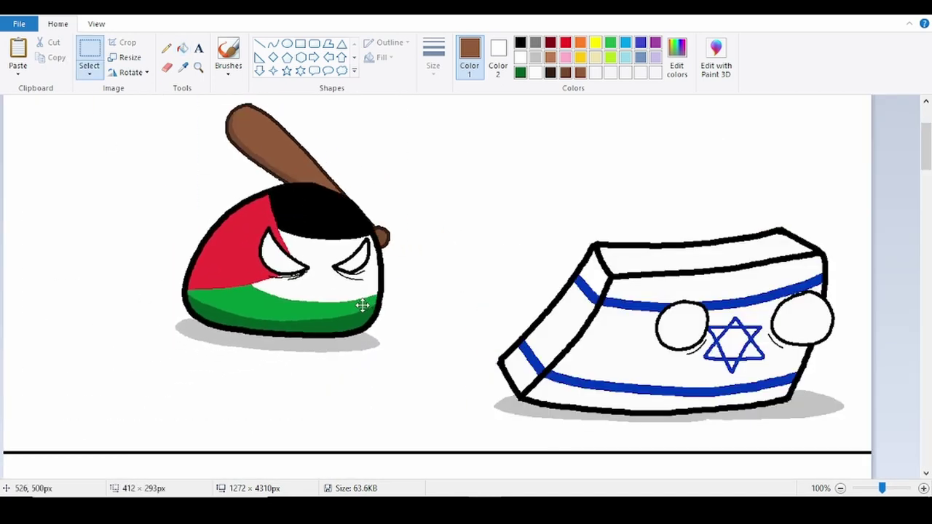
{"action": "left_click", "coordinate": [198, 67]}
{"action": "left_click", "coordinate": [336, 134]}
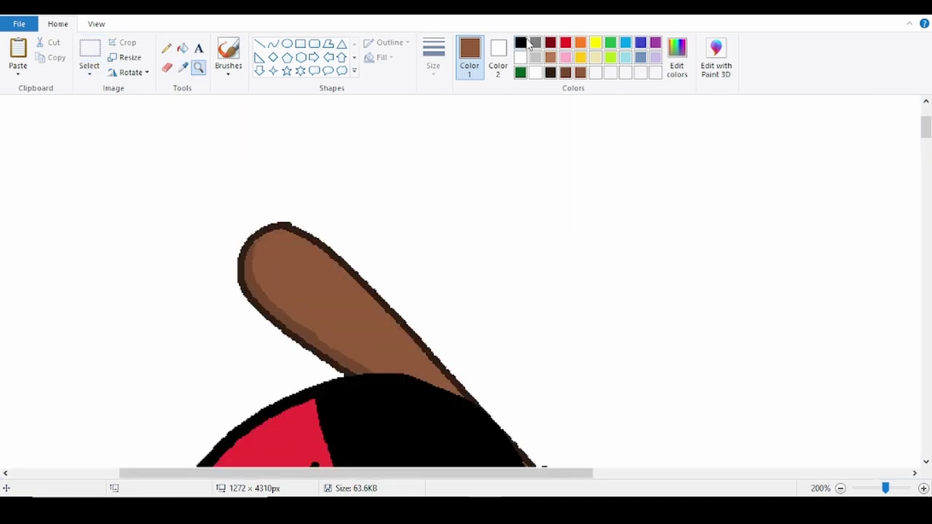
- Mix a light tan colour and set the pencil to the thickest line
{"action": "left_click", "coordinate": [687, 69]}
{"action": "left_click_drag", "start_coordinate": [612, 236], "coordinate": [612, 209]}
{"action": "left_click", "coordinate": [347, 348]}
{"action": "left_click", "coordinate": [167, 49]}
{"action": "left_click", "coordinate": [431, 69]}
{"action": "left_click", "coordinate": [426, 174]}
- Try to draw a curved swing trail starting from the bat's tip
{"action": "mouse_move", "coordinate": [290, 223]}
{"action": "left_mouse_down"}
{"action": "mouse_move", "coordinate": [593, 211]}
{"action": "mouse_move", "coordinate": [731, 362]}
{"action": "left_mouse_up"}
{"action": "scroll", "coordinate": [346, 252], "scroll_direction": "down", "scroll_amount": 3}
{"action": "key", "text": "ctrl+z"}
{"action": "scroll", "coordinate": [730, 167], "scroll_direction": "down", "scroll_amount": 2}
{"action": "scroll", "coordinate": [731, 167], "scroll_direction": "up", "scroll_amount": 1}
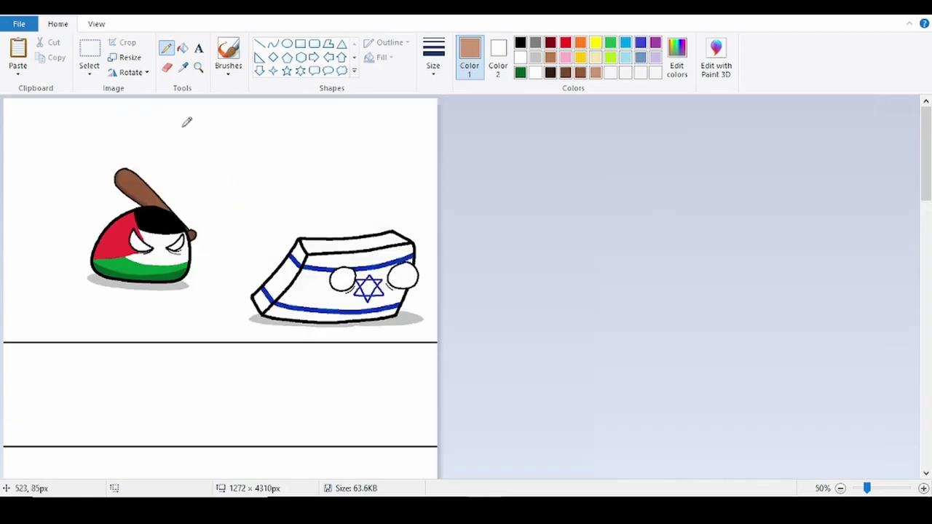
{"action": "left_click", "coordinate": [90, 55]}
{"action": "left_click_drag", "start_coordinate": [73, 165], "coordinate": [284, 323]}
{"action": "scroll", "coordinate": [187, 183], "scroll_direction": "up", "scroll_amount": 1}
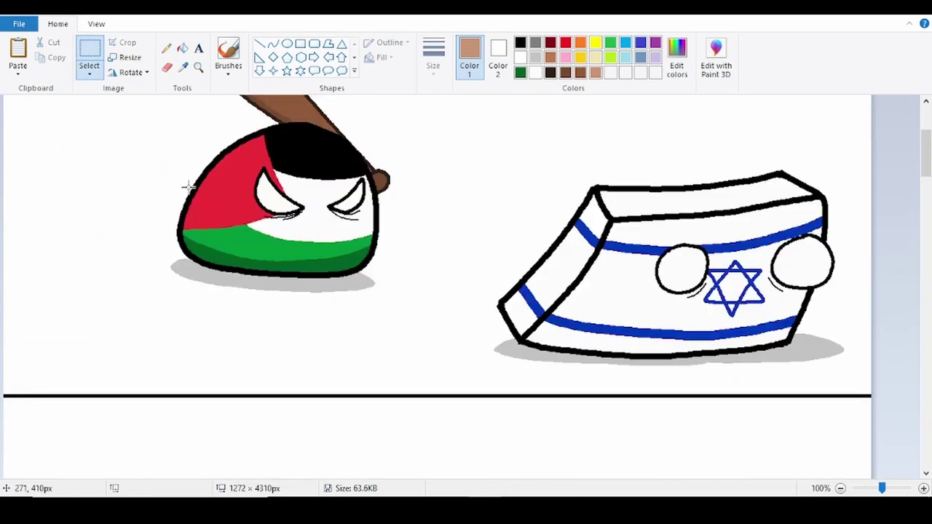
- Draw the swing trail's outer edge in light tan, curving from the bat's tip around and beneath the Palestine character
{"action": "left_click", "coordinate": [167, 49]}
{"action": "left_click", "coordinate": [198, 67]}
{"action": "left_click", "coordinate": [310, 200]}
{"action": "left_click", "coordinate": [166, 48]}
{"action": "left_click_drag", "start_coordinate": [338, 170], "coordinate": [797, 348]}
{"action": "left_click_drag", "start_coordinate": [551, 349], "coordinate": [688, 370]}
{"action": "scroll", "coordinate": [624, 367], "scroll_direction": "down", "scroll_amount": 2}
{"action": "mouse_move", "coordinate": [802, 205]}
{"action": "left_mouse_down"}
{"action": "mouse_move", "coordinate": [622, 425]}
{"action": "mouse_move", "coordinate": [519, 450]}
{"action": "left_mouse_up"}
{"action": "scroll", "coordinate": [542, 447], "scroll_direction": "down", "scroll_amount": 1}
{"action": "key", "text": "ctrl+z"}
{"action": "mouse_move", "coordinate": [164, 299]}
{"action": "left_mouse_down"}
{"action": "mouse_move", "coordinate": [269, 339]}
{"action": "mouse_move", "coordinate": [785, 145]}
{"action": "left_mouse_up"}
{"action": "key", "text": "ctrl+z"}
{"action": "mouse_move", "coordinate": [129, 260]}
{"action": "left_mouse_down"}
{"action": "mouse_move", "coordinate": [557, 329]}
{"action": "mouse_move", "coordinate": [801, 111]}
{"action": "left_mouse_up"}
{"action": "scroll", "coordinate": [832, 205], "scroll_direction": "up", "scroll_amount": 2}
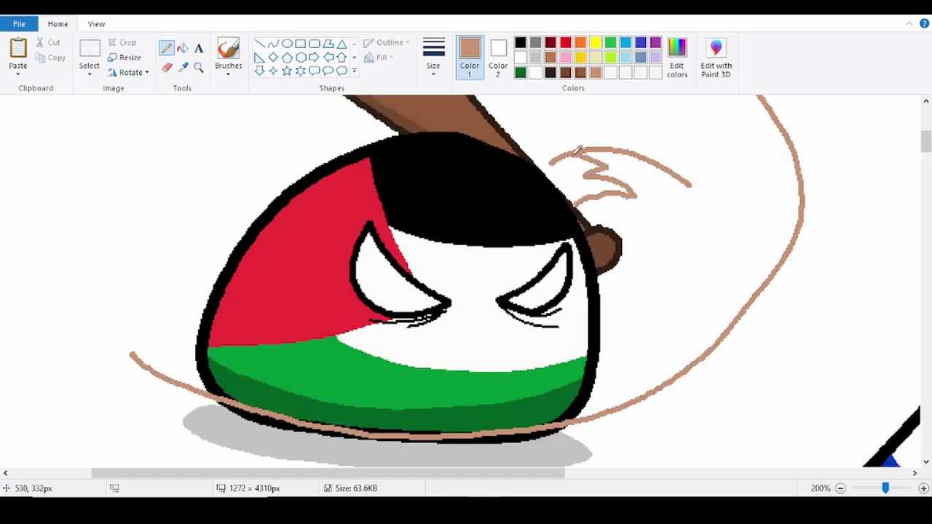
- Draw the trail's jagged end beside the bat's handle and its inner edge sweeping across the Palestine character
{"action": "mouse_move", "coordinate": [144, 292]}
{"action": "left_mouse_down"}
{"action": "mouse_move", "coordinate": [600, 339]}
{"action": "mouse_move", "coordinate": [689, 184]}
{"action": "left_mouse_up"}
{"action": "scroll", "coordinate": [617, 188], "scroll_direction": "up", "scroll_amount": 2}
{"action": "scroll", "coordinate": [364, 240], "scroll_direction": "down", "scroll_amount": 3}
{"action": "scroll", "coordinate": [219, 266], "scroll_direction": "up", "scroll_amount": 2}
{"action": "scroll", "coordinate": [195, 270], "scroll_direction": "down", "scroll_amount": 1}
{"action": "scroll", "coordinate": [198, 266], "scroll_direction": "up", "scroll_amount": 3}
{"action": "mouse_move", "coordinate": [287, 299]}
{"action": "left_mouse_down"}
{"action": "mouse_move", "coordinate": [208, 141]}
{"action": "mouse_move", "coordinate": [188, 243]}
{"action": "left_mouse_up"}
{"action": "key", "text": "ctrl+z"}
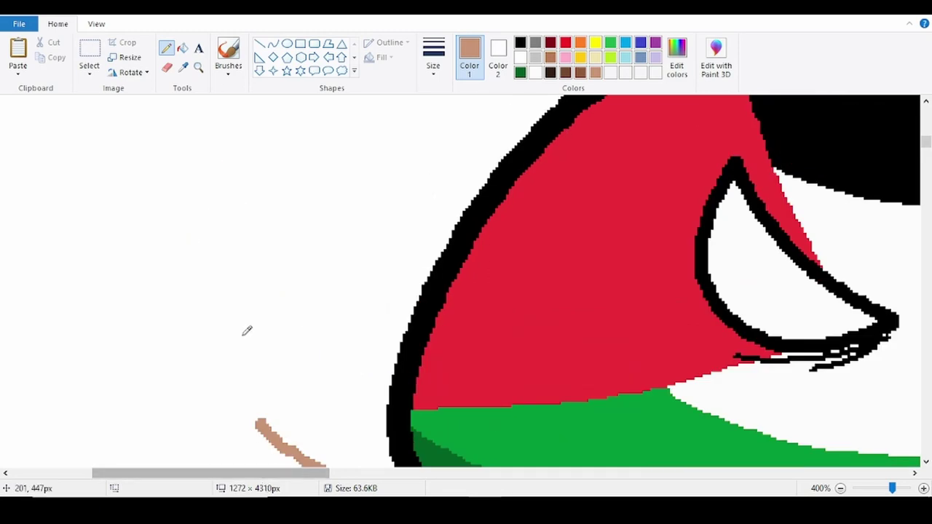
- Close the trail's tail behind the Palestine character with two jagged points
{"action": "left_click_drag", "start_coordinate": [277, 472], "coordinate": [228, 471]}
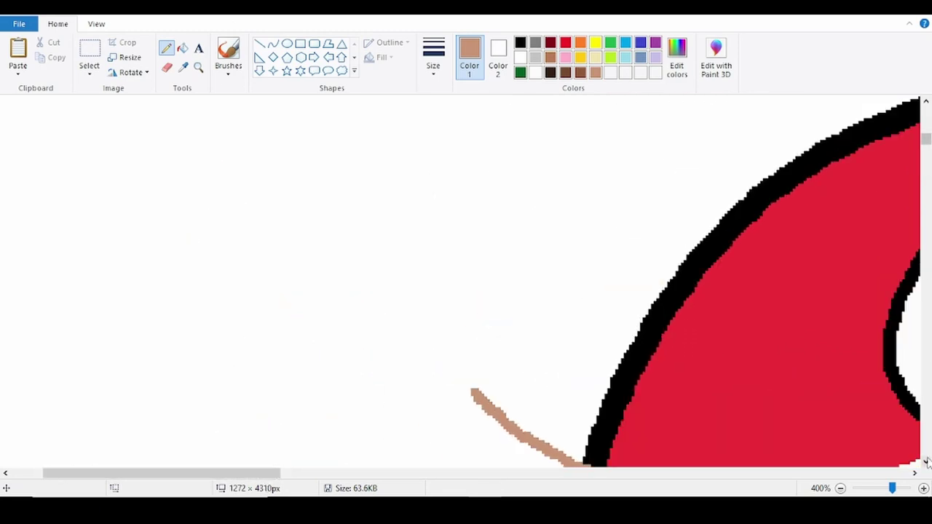
{"action": "left_click", "coordinate": [927, 462]}
{"action": "mouse_move", "coordinate": [472, 291]}
{"action": "left_mouse_down"}
{"action": "mouse_move", "coordinate": [412, 167]}
{"action": "mouse_move", "coordinate": [421, 377]}
{"action": "left_mouse_up"}
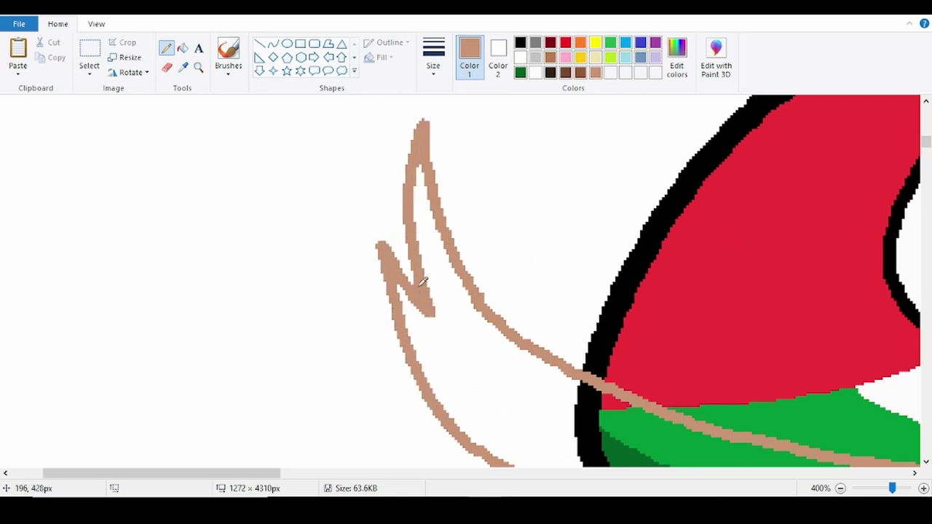
{"action": "scroll", "coordinate": [587, 233], "scroll_direction": "down", "scroll_amount": 2}
{"action": "scroll", "coordinate": [587, 233], "scroll_direction": "up", "scroll_amount": 1}
- Mix a pale tan and fill the parts of the swing trail outside the Palestine character with it
{"action": "left_click", "coordinate": [677, 59]}
{"action": "left_click_drag", "start_coordinate": [613, 208], "coordinate": [613, 179]}
{"action": "left_click", "coordinate": [340, 347]}
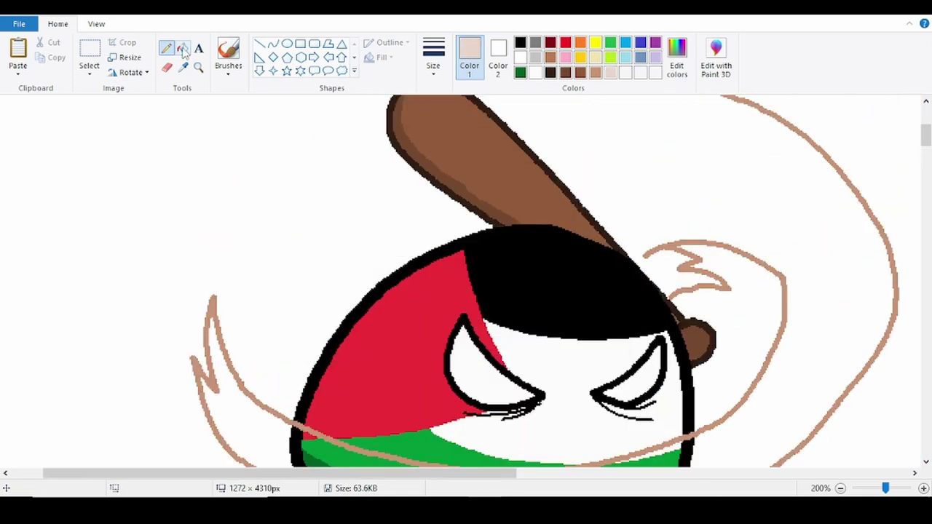
{"action": "left_click", "coordinate": [182, 48]}
{"action": "left_click", "coordinate": [721, 437]}
{"action": "scroll", "coordinate": [689, 336], "scroll_direction": "down", "scroll_amount": 2}
{"action": "left_click", "coordinate": [281, 345]}
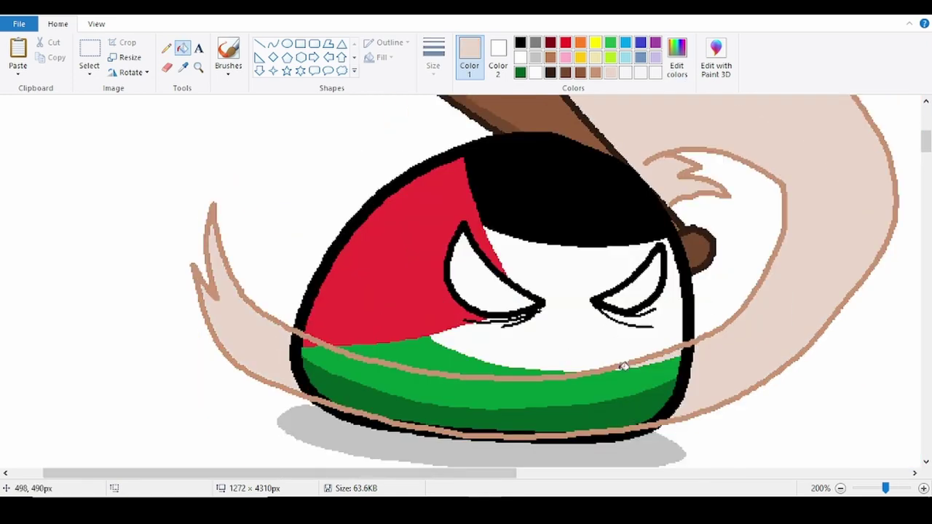
- Mix a dark brown and recolour the Palestine character's black outline where the trail crosses it
{"action": "left_click", "coordinate": [677, 58]}
{"action": "left_click", "coordinate": [605, 249]}
{"action": "left_click", "coordinate": [334, 345]}
{"action": "scroll", "coordinate": [658, 368], "scroll_direction": "down", "scroll_amount": 1}
{"action": "scroll", "coordinate": [596, 344], "scroll_direction": "up", "scroll_amount": 1}
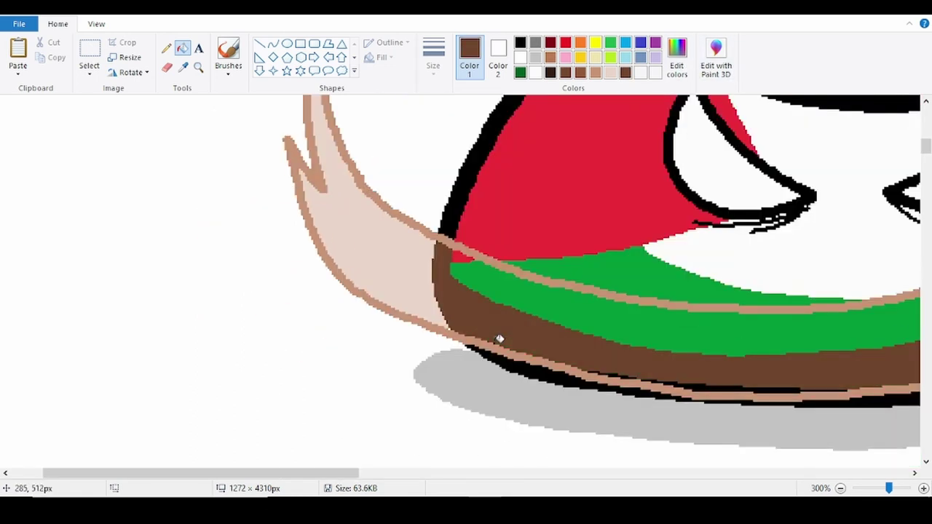
{"action": "key", "text": "ctrl+z"}
{"action": "left_click_drag", "start_coordinate": [338, 473], "coordinate": [464, 472]}
{"action": "left_click", "coordinate": [422, 391]}
{"action": "scroll", "coordinate": [432, 393], "scroll_direction": "up", "scroll_amount": 4}
{"action": "scroll", "coordinate": [520, 348], "scroll_direction": "down", "scroll_amount": 4}
- Mix a pink and fill the small part of the red triangle lying inside the trail
{"action": "left_click", "coordinate": [668, 71]}
{"action": "left_click", "coordinate": [605, 193]}
{"action": "left_click", "coordinate": [340, 347]}
{"action": "left_click", "coordinate": [545, 252]}
- Fill the green band inside the trail with bright green and its shading with medium green, and save the drawing
{"action": "left_click", "coordinate": [676, 59]}
{"action": "left_click", "coordinate": [514, 160]}
{"action": "left_click", "coordinate": [339, 345]}
{"action": "left_click", "coordinate": [327, 251]}
{"action": "left_click", "coordinate": [677, 59]}
{"action": "left_click", "coordinate": [608, 247]}
{"action": "left_click", "coordinate": [340, 347]}
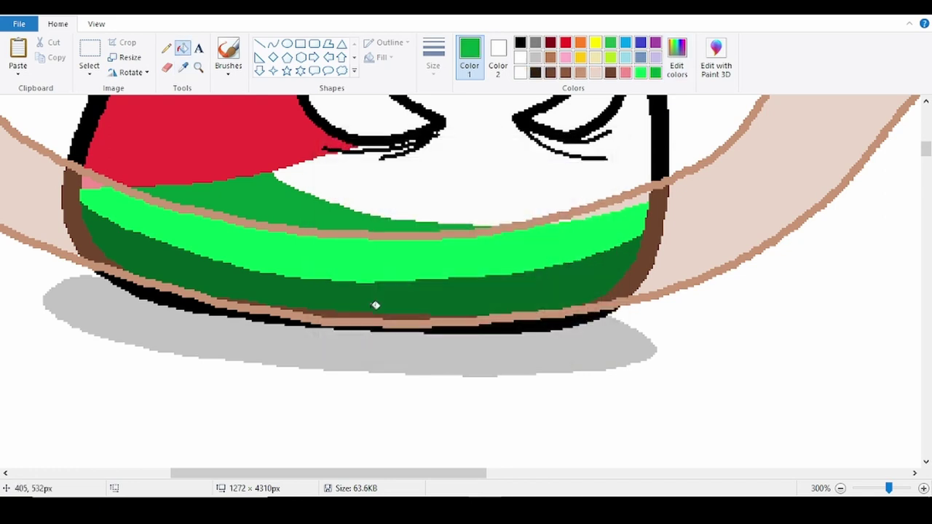
{"action": "left_click", "coordinate": [381, 296]}
{"action": "scroll", "coordinate": [393, 305], "scroll_direction": "down", "scroll_amount": 2}
{"action": "key", "text": "ctrl+s"}
- Move the Israel character left until it overlaps the swing trail, and fill its see-through faces with white
{"action": "left_click", "coordinate": [89, 49]}
{"action": "mouse_move", "coordinate": [494, 227]}
{"action": "left_mouse_down"}
{"action": "mouse_move", "coordinate": [500, 293]}
{"action": "mouse_move", "coordinate": [852, 470]}
{"action": "left_mouse_up"}
{"action": "mouse_move", "coordinate": [716, 386]}
{"action": "left_mouse_down"}
{"action": "mouse_move", "coordinate": [606, 321]}
{"action": "mouse_move", "coordinate": [537, 352]}
{"action": "mouse_move", "coordinate": [568, 362]}
{"action": "left_mouse_up"}
{"action": "left_click", "coordinate": [182, 67]}
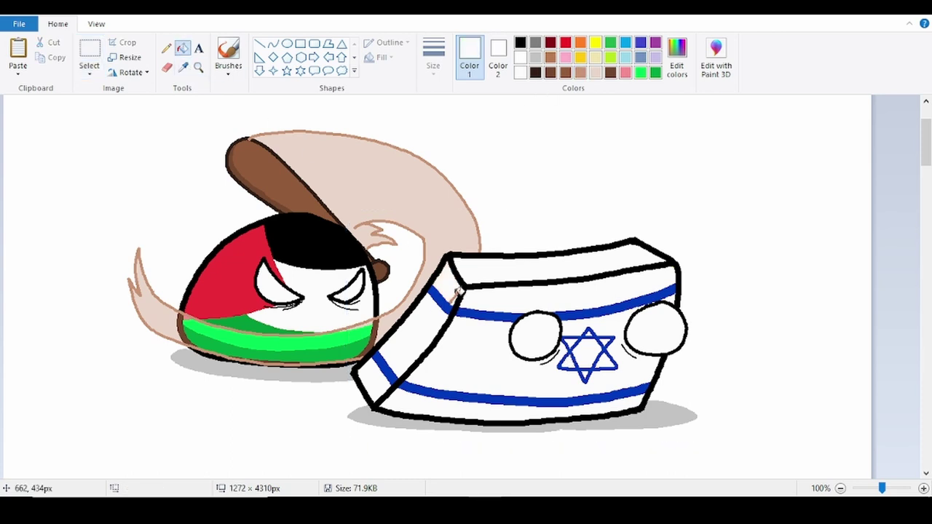
{"action": "scroll", "coordinate": [451, 306], "scroll_direction": "down", "scroll_amount": 1}
- Copy the first panel's characters and paste a spare copy farther down the page
{"action": "left_click", "coordinate": [89, 49]}
{"action": "left_click_drag", "start_coordinate": [58, 139], "coordinate": [412, 332]}
{"action": "key", "text": "ctrl+c"}
{"action": "scroll", "coordinate": [412, 331], "scroll_direction": "down", "scroll_amount": 4}
{"action": "key", "text": "ctrl+v"}
{"action": "left_click_drag", "start_coordinate": [141, 187], "coordinate": [209, 406]}
{"action": "left_click_drag", "start_coordinate": [68, 107], "coordinate": [265, 272]}
{"action": "scroll", "coordinate": [265, 268], "scroll_direction": "up", "scroll_amount": 2}
{"action": "right_click", "coordinate": [81, 223]}
{"action": "left_click", "coordinate": [122, 252]}
- Draw a spiky starburst outline in gold around the Israel character's upper corner, using a thinner pencil line
{"action": "scroll", "coordinate": [146, 248], "scroll_direction": "up", "scroll_amount": 3}
{"action": "left_click", "coordinate": [198, 67]}
{"action": "left_click", "coordinate": [252, 224]}
{"action": "left_click", "coordinate": [466, 281]}
{"action": "left_click", "coordinate": [474, 281]}
{"action": "left_click", "coordinate": [166, 48]}
{"action": "left_click", "coordinate": [433, 58]}
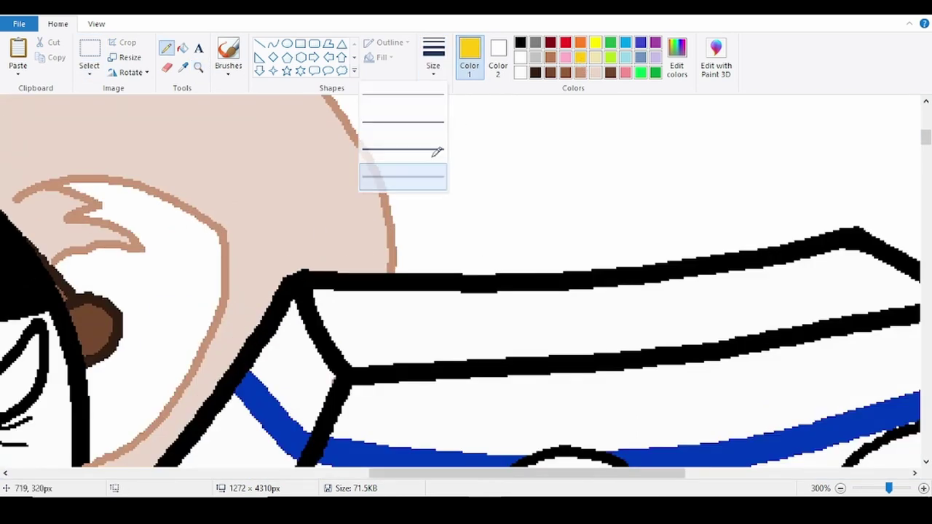
{"action": "left_click", "coordinate": [398, 113]}
{"action": "mouse_move", "coordinate": [289, 161]}
{"action": "left_mouse_down"}
{"action": "mouse_move", "coordinate": [394, 145]}
{"action": "mouse_move", "coordinate": [506, 373]}
{"action": "mouse_move", "coordinate": [274, 362]}
{"action": "mouse_move", "coordinate": [240, 177]}
{"action": "left_mouse_up"}
- Mix a pale yellow and fill the starburst's open areas with it
{"action": "left_click", "coordinate": [684, 77]}
{"action": "left_click", "coordinate": [607, 194]}
{"action": "left_click", "coordinate": [340, 347]}
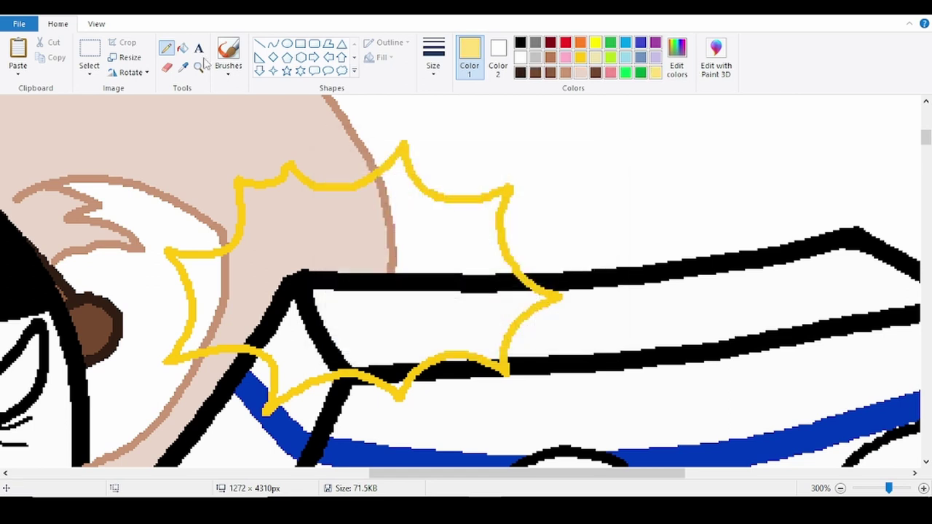
{"action": "left_click", "coordinate": [183, 48]}
{"action": "left_click", "coordinate": [441, 229]}
{"action": "left_click", "coordinate": [214, 269]}
- Copy the characters from the spare copy and paste them over the first panel, aligned so they cover the starburst
{"action": "key", "text": "ctrl+v"}
{"action": "mouse_move", "coordinate": [568, 393]}
{"action": "left_mouse_down"}
{"action": "mouse_move", "coordinate": [255, 169]}
{"action": "mouse_move", "coordinate": [308, 314]}
{"action": "left_mouse_up"}
{"action": "scroll", "coordinate": [308, 314], "scroll_direction": "down", "scroll_amount": 3}
{"action": "scroll", "coordinate": [308, 314], "scroll_direction": "down", "scroll_amount": 7}
{"action": "left_click_drag", "start_coordinate": [401, 417], "coordinate": [18, 231]}
{"action": "key", "text": "ctrl+c"}
{"action": "scroll", "coordinate": [187, 214], "scroll_direction": "up", "scroll_amount": 7}
{"action": "left_click", "coordinate": [199, 68]}
{"action": "triple_click", "coordinate": [312, 246]}
{"action": "key", "text": "ctrl+v"}
{"action": "left_click_drag", "start_coordinate": [440, 162], "coordinate": [241, 94]}
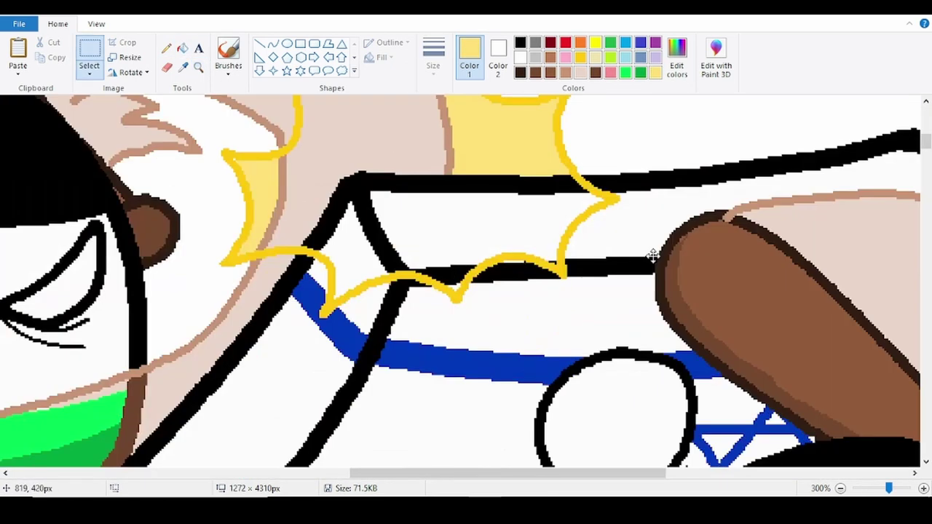
{"action": "mouse_move", "coordinate": [787, 379]}
{"action": "left_mouse_down"}
{"action": "mouse_move", "coordinate": [539, 292]}
{"action": "mouse_move", "coordinate": [513, 264]}
{"action": "left_mouse_up"}
{"action": "scroll", "coordinate": [514, 265], "scroll_direction": "down", "scroll_amount": 2, "text": "ctrl"}
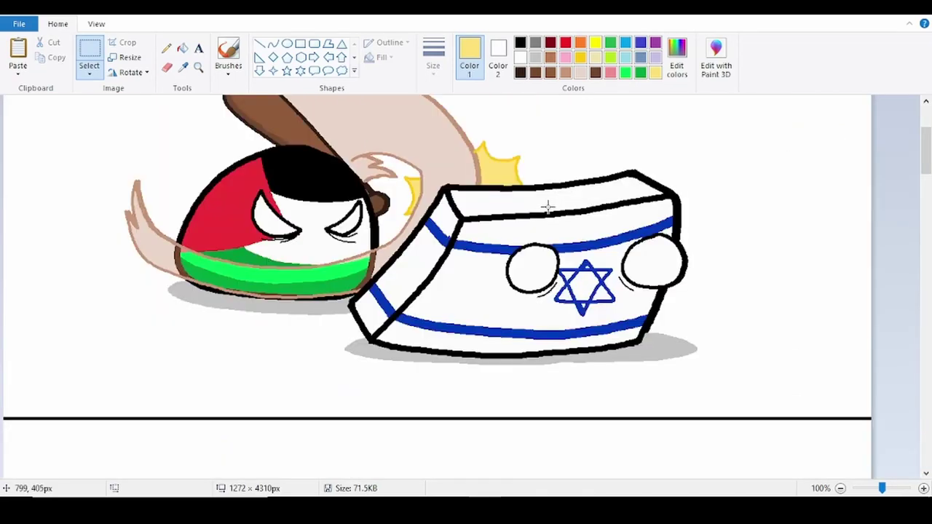
- Redraw the starburst's gold outline where the swing trail covers it
{"action": "left_click", "coordinate": [199, 68]}
{"action": "left_click", "coordinate": [453, 135]}
{"action": "left_click", "coordinate": [458, 134]}
{"action": "left_click", "coordinate": [458, 134]}
{"action": "left_click", "coordinate": [458, 134]}
{"action": "left_click", "coordinate": [458, 134]}
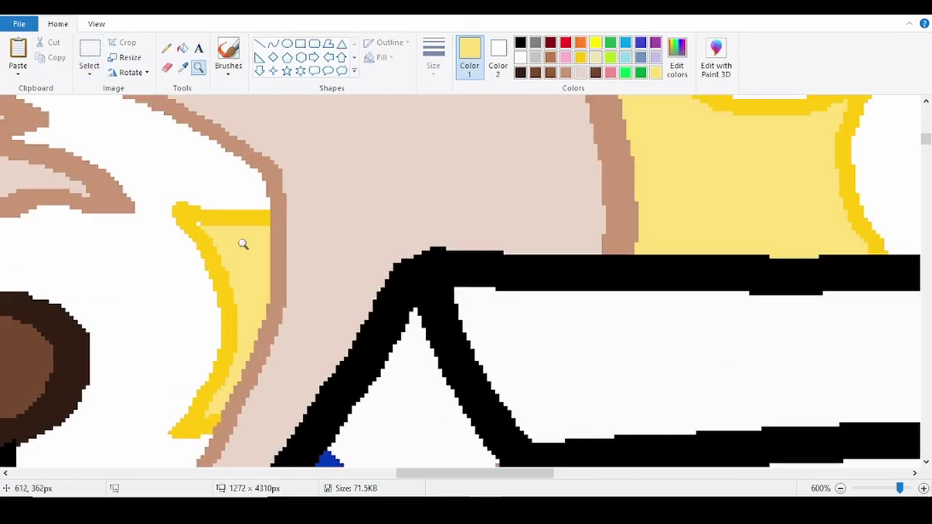
{"action": "left_click", "coordinate": [166, 48]}
{"action": "scroll", "coordinate": [264, 222], "scroll_direction": "up", "scroll_amount": 2}
{"action": "mouse_move", "coordinate": [275, 300]}
{"action": "left_mouse_down"}
{"action": "mouse_move", "coordinate": [416, 192]}
{"action": "mouse_move", "coordinate": [587, 154]}
{"action": "left_mouse_up"}
- Fill the starburst's areas over the swing trail with pale yellow, and undo the last two fills
{"action": "left_click", "coordinate": [183, 48]}
{"action": "left_click", "coordinate": [315, 322]}
{"action": "left_click", "coordinate": [278, 328]}
{"action": "left_click", "coordinate": [606, 260]}
{"action": "scroll", "coordinate": [546, 289], "scroll_direction": "down", "scroll_amount": 5, "text": "ctrl"}
{"action": "key", "text": "ctrl+z"}
{"action": "key", "text": "ctrl+z"}
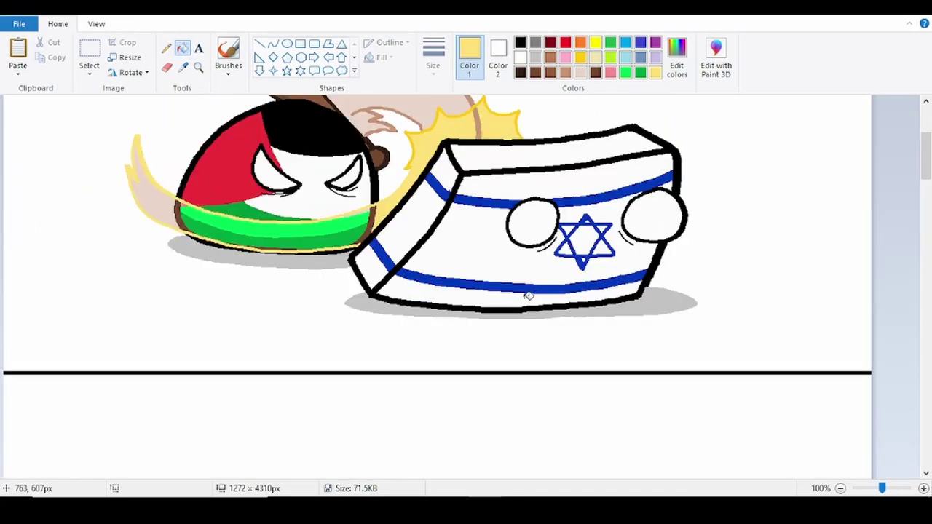
- Close the starburst's lower edge in gold, fill its remaining gaps pale yellow, and restore the trail's pale tan below it
{"action": "left_click", "coordinate": [198, 68]}
{"action": "left_click", "coordinate": [404, 149]}
{"action": "left_click", "coordinate": [166, 48]}
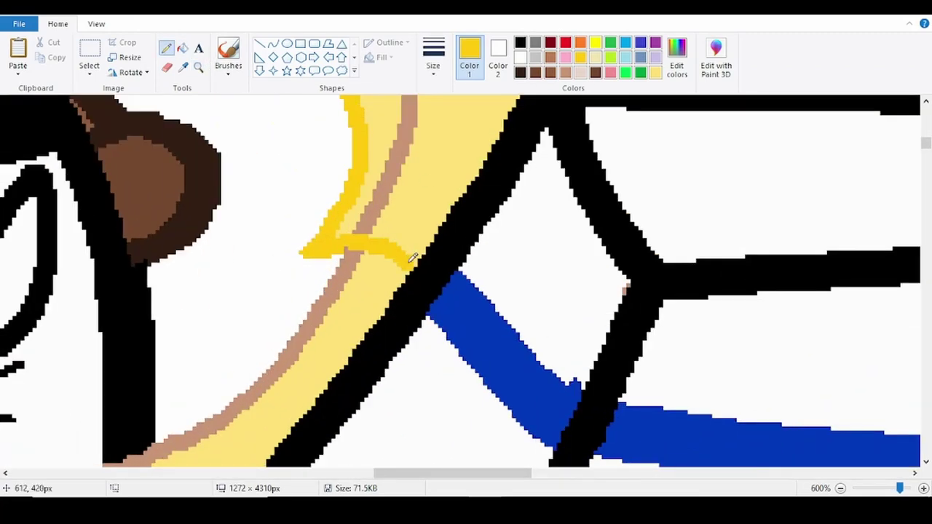
{"action": "left_click", "coordinate": [183, 49]}
{"action": "left_click", "coordinate": [378, 204]}
{"action": "scroll", "coordinate": [379, 204], "scroll_direction": "down", "scroll_amount": 2, "text": "ctrl"}
{"action": "scroll", "coordinate": [534, 202], "scroll_direction": "up", "scroll_amount": 2}
{"action": "left_click", "coordinate": [502, 198]}
{"action": "left_click", "coordinate": [184, 68]}
{"action": "left_click", "coordinate": [241, 135]}
- Add "*BONK!!*" in dark red bold italic Calibri, size 48, above the Israel character and save the drawing
{"action": "scroll", "coordinate": [225, 200], "scroll_direction": "down", "scroll_amount": 2}
{"action": "left_click_drag", "start_coordinate": [930, 318], "coordinate": [927, 316]}
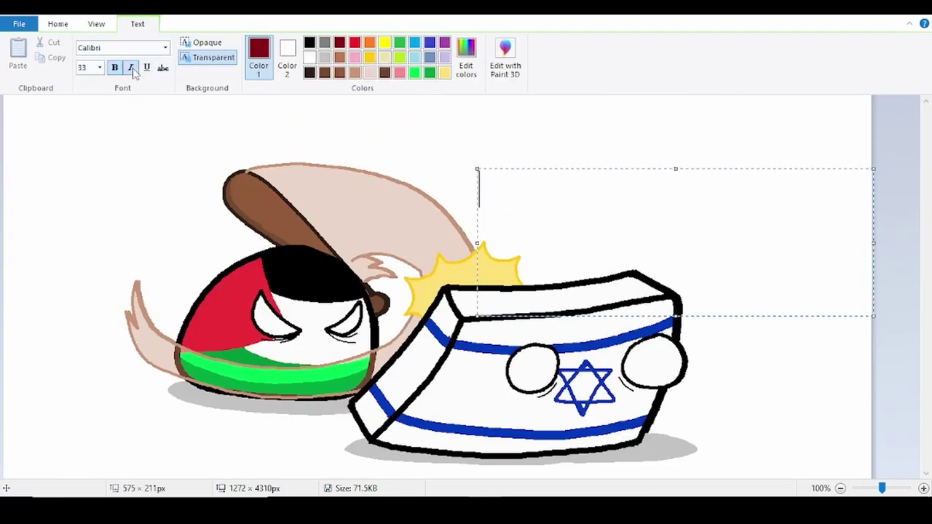
{"action": "left_click", "coordinate": [100, 67]}
{"action": "left_click", "coordinate": [91, 250]}
{"action": "type", "text": "*BONK!!*"}
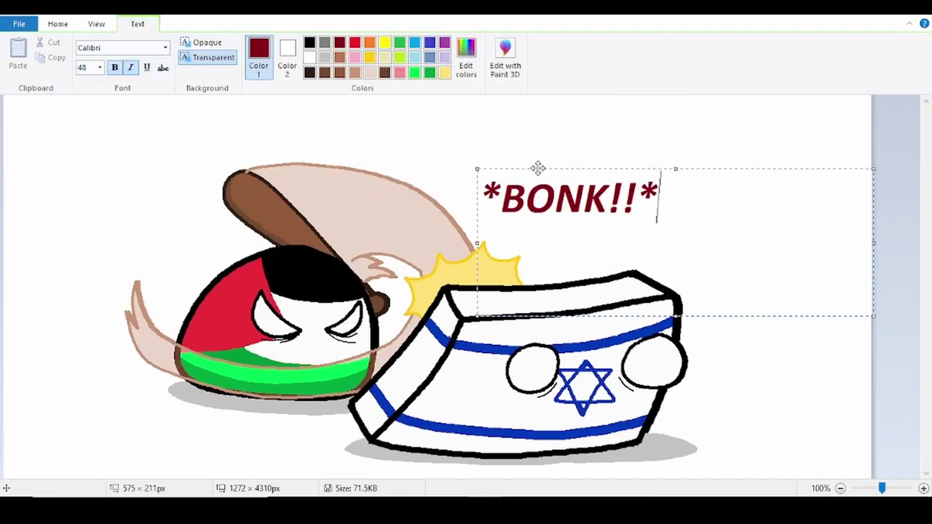
{"action": "left_click_drag", "start_coordinate": [542, 169], "coordinate": [549, 202]}
{"action": "left_click", "coordinate": [493, 195]}
{"action": "scroll", "coordinate": [493, 196], "scroll_direction": "down", "scroll_amount": 1, "text": "ctrl"}
{"action": "key", "text": "ctrl+s"}
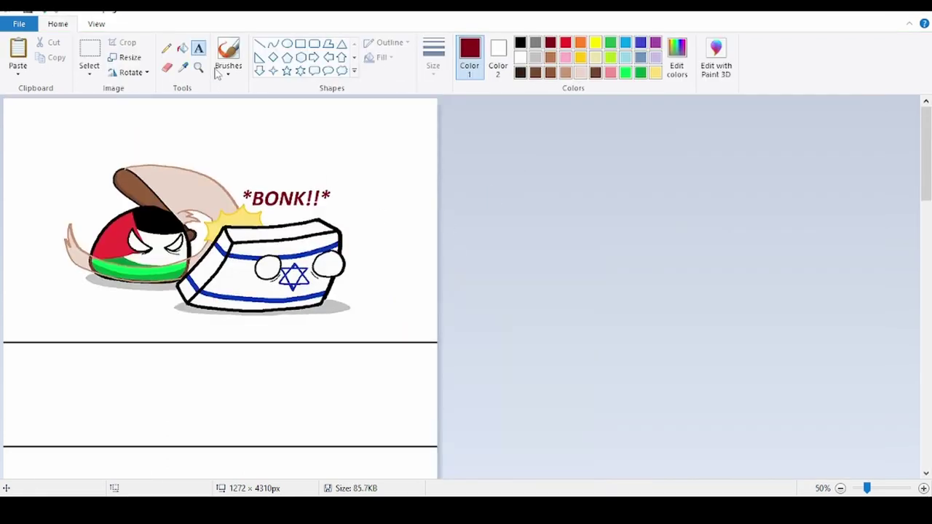
- Pick up the Israel flag's blue and draw a large six-pointed star in the middle of the second panel
{"action": "left_click", "coordinate": [199, 67]}
{"action": "left_click", "coordinate": [293, 268]}
{"action": "left_click", "coordinate": [293, 267]}
{"action": "left_click", "coordinate": [199, 68]}
{"action": "right_click", "coordinate": [354, 257]}
{"action": "scroll", "coordinate": [354, 257], "scroll_direction": "down", "scroll_amount": 3}
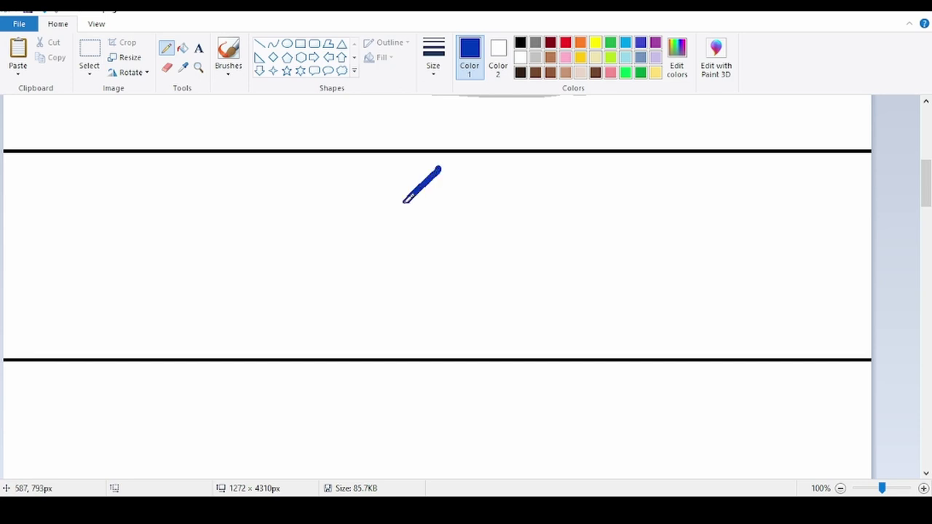
{"action": "mouse_move", "coordinate": [372, 231]}
{"action": "left_mouse_down"}
{"action": "mouse_move", "coordinate": [363, 308]}
{"action": "mouse_move", "coordinate": [545, 305]}
{"action": "left_mouse_up"}
{"action": "left_click_drag", "start_coordinate": [313, 215], "coordinate": [557, 206]}
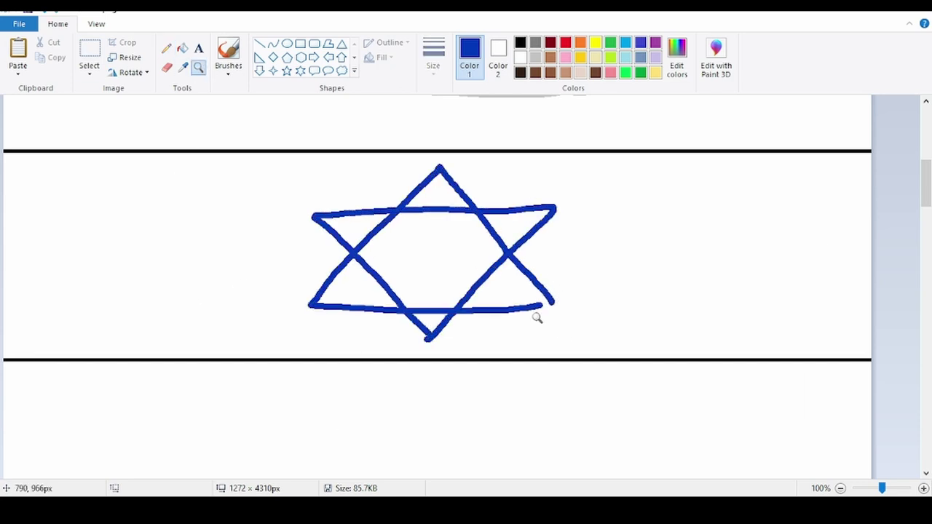
- Close the gap at the blue star's lower-right tip and tidy its bottom point in the second panel
{"action": "left_click", "coordinate": [199, 67]}
{"action": "left_click", "coordinate": [489, 272]}
{"action": "left_click", "coordinate": [493, 290]}
{"action": "left_click", "coordinate": [495, 297]}
{"action": "left_click", "coordinate": [495, 300]}
{"action": "left_click_drag", "start_coordinate": [532, 312], "coordinate": [581, 308]}
{"action": "scroll", "coordinate": [539, 400], "scroll_direction": "down", "scroll_amount": 3}
{"action": "left_click_drag", "start_coordinate": [516, 473], "coordinate": [444, 474]}
- Draw two large slanted crescent eyes in thick black, one on each side of the blue star in the second panel
{"action": "left_click", "coordinate": [168, 68]}
{"action": "scroll", "coordinate": [338, 221], "scroll_direction": "down", "scroll_amount": 4}
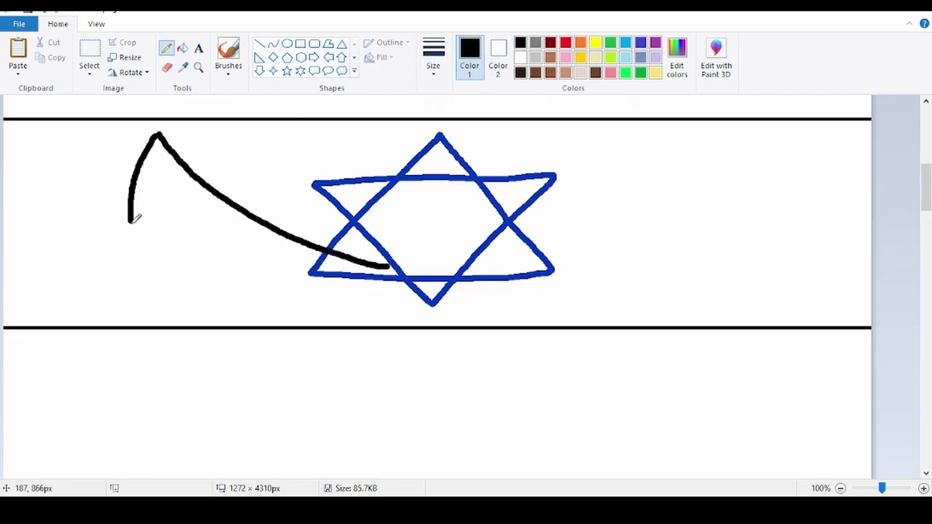
{"action": "mouse_move", "coordinate": [135, 245]}
{"action": "left_mouse_down"}
{"action": "mouse_move", "coordinate": [343, 287]}
{"action": "mouse_move", "coordinate": [389, 267]}
{"action": "left_mouse_up"}
{"action": "left_click_drag", "start_coordinate": [539, 256], "coordinate": [791, 149]}
{"action": "mouse_move", "coordinate": [616, 295]}
{"action": "left_mouse_down"}
{"action": "mouse_move", "coordinate": [798, 206]}
{"action": "mouse_move", "coordinate": [801, 143]}
{"action": "left_mouse_up"}
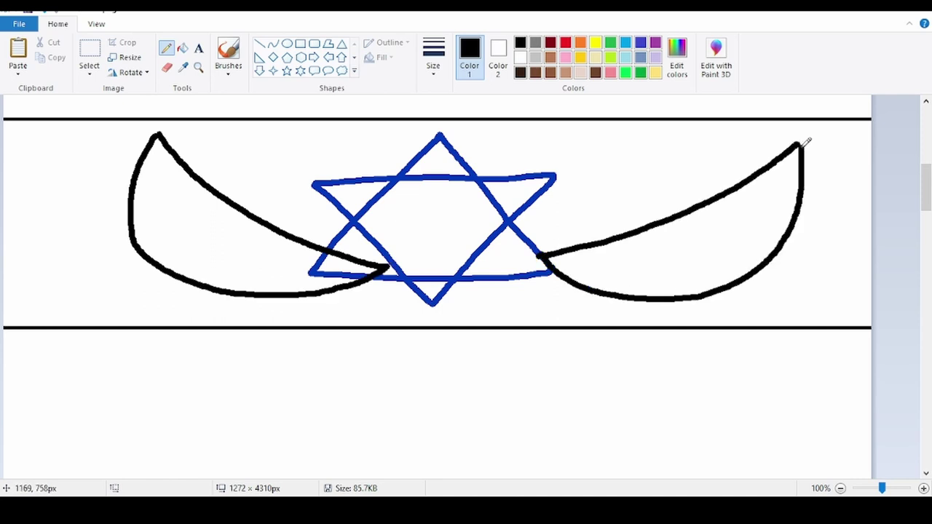
- Draw thin black curved lines beneath the left eye in the second panel
{"action": "left_click", "coordinate": [433, 60]}
{"action": "left_click", "coordinate": [427, 221]}
{"action": "scroll", "coordinate": [450, 205], "scroll_direction": "up", "scroll_amount": 2}
{"action": "scroll", "coordinate": [450, 204], "scroll_direction": "down", "scroll_amount": 1}
{"action": "scroll", "coordinate": [426, 197], "scroll_direction": "up", "scroll_amount": 2}
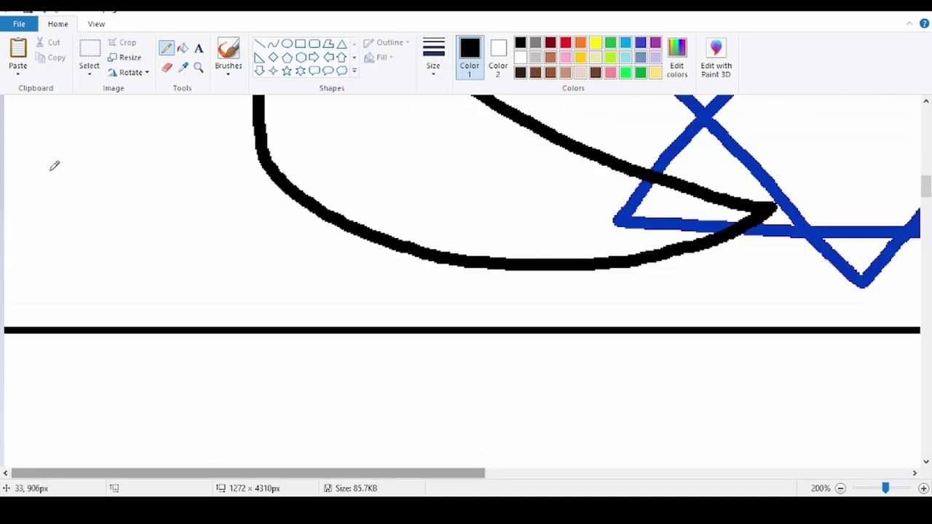
{"action": "left_click_drag", "start_coordinate": [243, 171], "coordinate": [602, 280]}
{"action": "left_click_drag", "start_coordinate": [187, 191], "coordinate": [611, 296]}
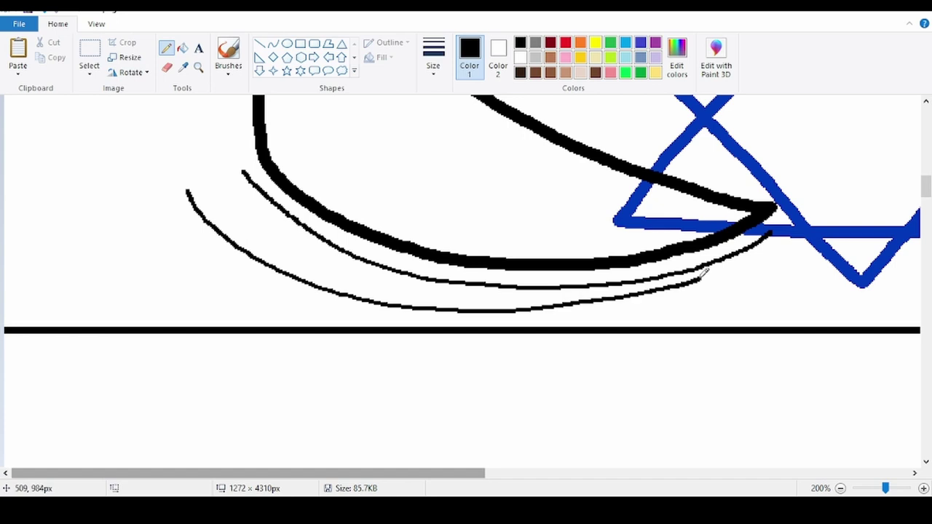
- Draw thin black curved lines beneath the right eye and clear the star's lines inside the left eye with white
{"action": "scroll", "coordinate": [405, 280], "scroll_direction": "up", "scroll_amount": 2}
{"action": "left_click_drag", "start_coordinate": [476, 474], "coordinate": [919, 494]}
{"action": "mouse_move", "coordinate": [248, 313]}
{"action": "left_mouse_down"}
{"action": "mouse_move", "coordinate": [653, 383]}
{"action": "mouse_move", "coordinate": [833, 310]}
{"action": "left_mouse_up"}
{"action": "mouse_move", "coordinate": [514, 372]}
{"action": "left_mouse_down"}
{"action": "mouse_move", "coordinate": [539, 376]}
{"action": "mouse_move", "coordinate": [836, 179]}
{"action": "left_mouse_up"}
{"action": "scroll", "coordinate": [792, 285], "scroll_direction": "down", "scroll_amount": 2}
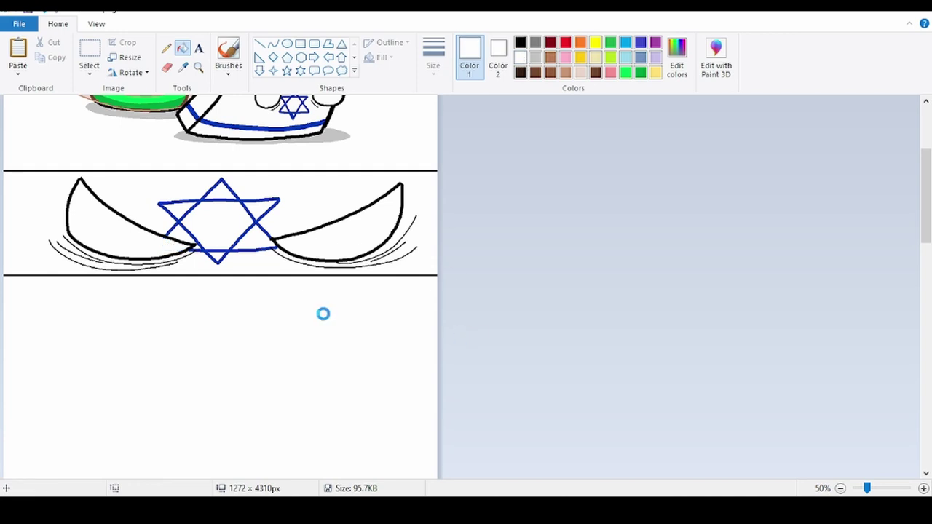
- Select the copied bat-swing scene in the fourth panel and delete it
{"action": "scroll", "coordinate": [328, 312], "scroll_direction": "down", "scroll_amount": 3}
{"action": "left_click", "coordinate": [520, 42]}
{"action": "left_click", "coordinate": [433, 54]}
{"action": "left_click", "coordinate": [427, 181]}
{"action": "scroll", "coordinate": [278, 241], "scroll_direction": "down", "scroll_amount": 5}
{"action": "left_click", "coordinate": [89, 54]}
{"action": "left_click_drag", "start_coordinate": [400, 452], "coordinate": [10, 254]}
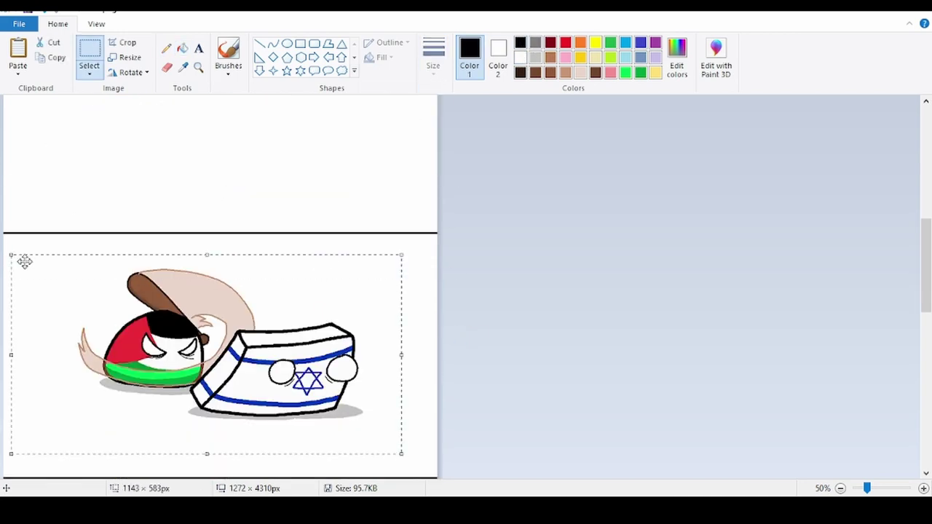
{"action": "right_click", "coordinate": [291, 313]}
{"action": "left_click", "coordinate": [221, 313]}
- Draw a large egg-shaped body outline in thick black on the left side of the third panel
{"action": "scroll", "coordinate": [176, 180], "scroll_direction": "up", "scroll_amount": 1}
{"action": "left_click", "coordinate": [167, 48]}
{"action": "scroll", "coordinate": [219, 186], "scroll_direction": "up", "scroll_amount": 1}
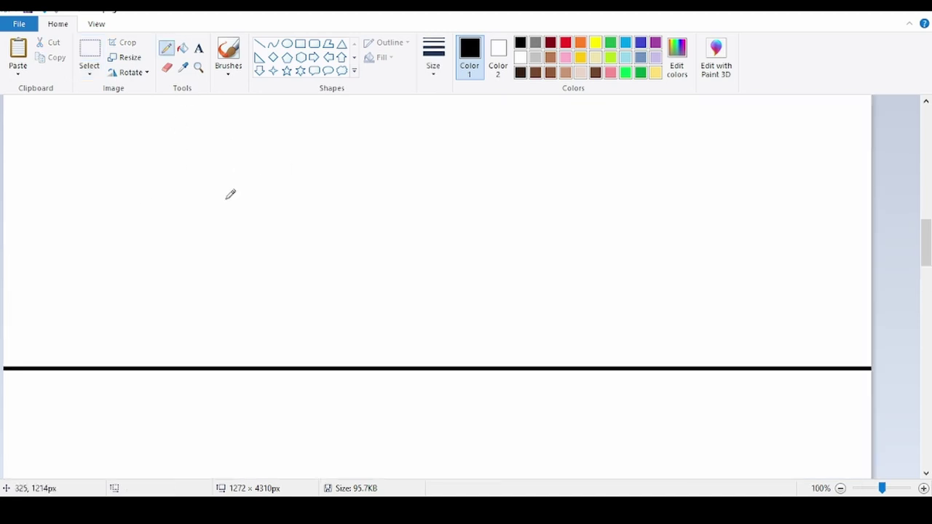
{"action": "scroll", "coordinate": [219, 185], "scroll_direction": "up", "scroll_amount": 1}
{"action": "mouse_move", "coordinate": [297, 169]}
{"action": "left_mouse_down"}
{"action": "mouse_move", "coordinate": [265, 174]}
{"action": "mouse_move", "coordinate": [391, 370]}
{"action": "mouse_move", "coordinate": [308, 163]}
{"action": "left_mouse_up"}
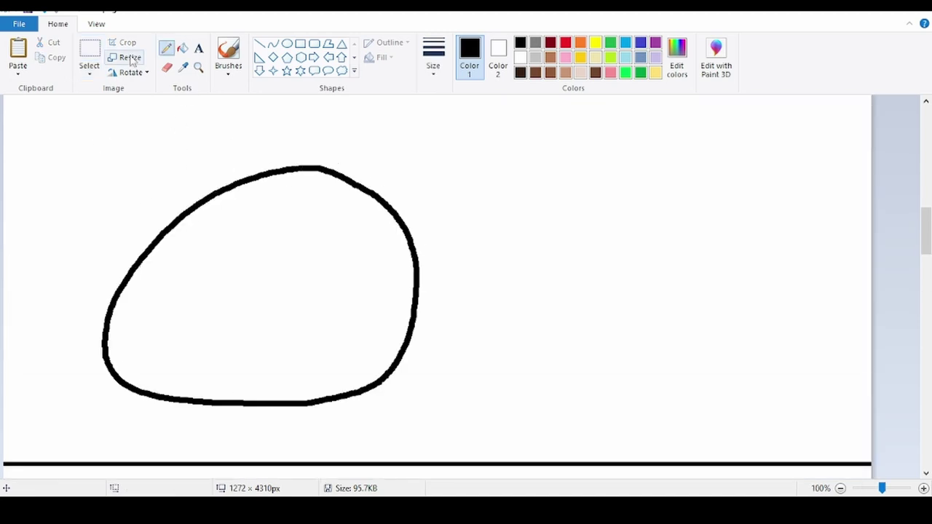
- Shift the egg-shaped outline slightly left and down, and paste a copy of it into the fourth panel
{"action": "left_click", "coordinate": [88, 55]}
{"action": "left_click_drag", "start_coordinate": [43, 136], "coordinate": [481, 437]}
{"action": "left_click_drag", "start_coordinate": [352, 323], "coordinate": [309, 345]}
{"action": "scroll", "coordinate": [308, 346], "scroll_direction": "down", "scroll_amount": 4}
{"action": "key", "text": "ctrl+v"}
{"action": "scroll", "coordinate": [258, 251], "scroll_direction": "up", "scroll_amount": 2}
- Draw a closed black four-sided outline to the right of the egg-shaped body in the third panel
{"action": "left_click", "coordinate": [198, 68]}
{"action": "left_click", "coordinate": [672, 166]}
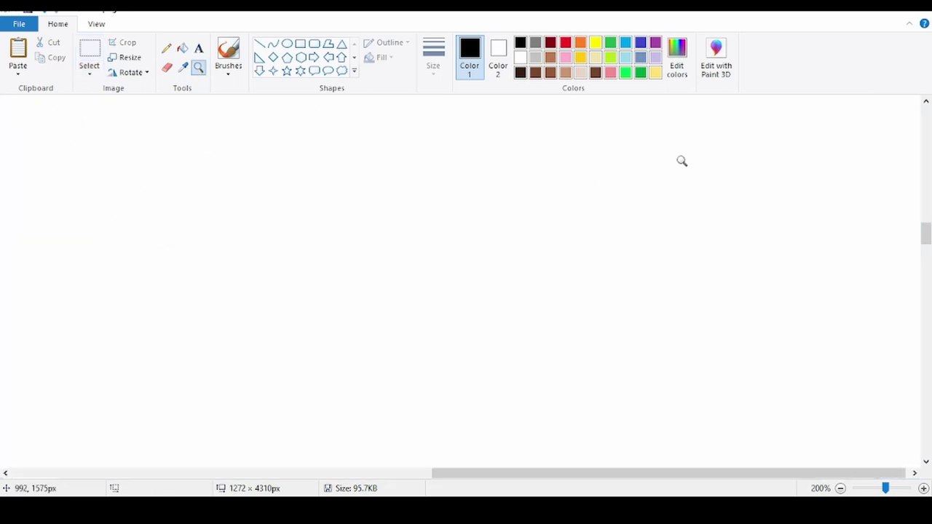
{"action": "right_click", "coordinate": [672, 166]}
{"action": "left_click", "coordinate": [166, 48]}
{"action": "mouse_move", "coordinate": [487, 107]}
{"action": "left_mouse_down"}
{"action": "mouse_move", "coordinate": [490, 275]}
{"action": "mouse_move", "coordinate": [656, 274]}
{"action": "left_mouse_up"}
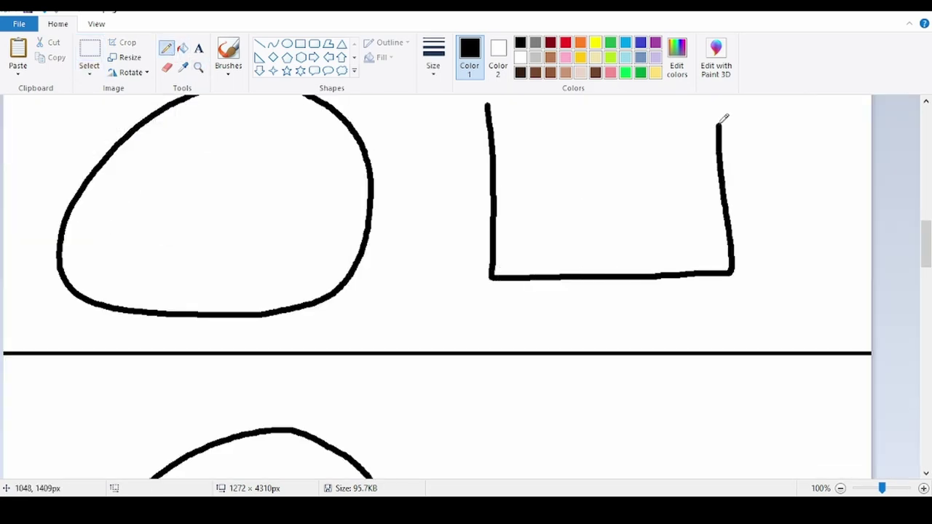
{"action": "scroll", "coordinate": [796, 145], "scroll_direction": "up", "scroll_amount": 1}
{"action": "left_click_drag", "start_coordinate": [505, 200], "coordinate": [719, 195]}
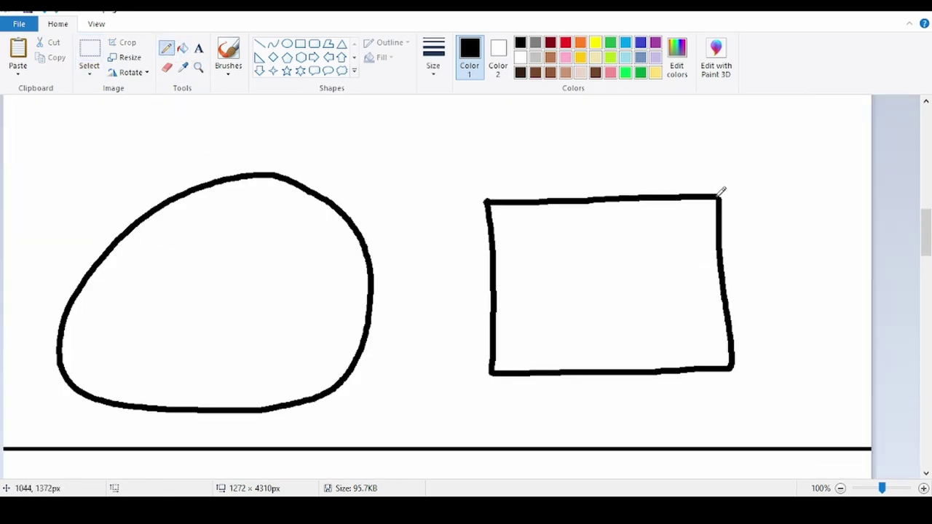
- Move the four-sided outline up and to the right, and recolour it yellow
{"action": "left_click", "coordinate": [90, 50]}
{"action": "left_click_drag", "start_coordinate": [469, 183], "coordinate": [758, 389]}
{"action": "left_click_drag", "start_coordinate": [662, 318], "coordinate": [742, 240]}
{"action": "left_click", "coordinate": [183, 48]}
{"action": "left_click", "coordinate": [587, 125]}
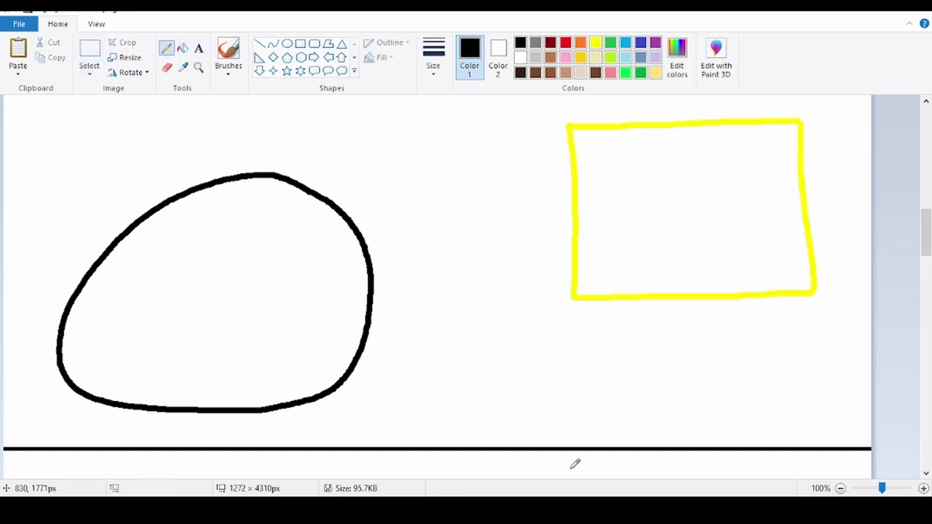
- Draw a black front face offset down and left of the yellow outline, joining its corners to the yellow ones
{"action": "scroll", "coordinate": [576, 464], "scroll_direction": "up", "scroll_amount": 1}
{"action": "left_click_drag", "start_coordinate": [387, 473], "coordinate": [814, 473]}
{"action": "mouse_move", "coordinate": [260, 203]}
{"action": "left_mouse_down"}
{"action": "mouse_move", "coordinate": [716, 191]}
{"action": "mouse_move", "coordinate": [720, 370]}
{"action": "mouse_move", "coordinate": [253, 437]}
{"action": "left_mouse_up"}
{"action": "scroll", "coordinate": [259, 421], "scroll_direction": "down", "scroll_amount": 3}
{"action": "mouse_move", "coordinate": [253, 253]}
{"action": "left_mouse_down"}
{"action": "mouse_move", "coordinate": [403, 348]}
{"action": "mouse_move", "coordinate": [727, 337]}
{"action": "left_mouse_up"}
{"action": "mouse_move", "coordinate": [718, 189]}
{"action": "left_mouse_down"}
{"action": "mouse_move", "coordinate": [715, 328]}
{"action": "mouse_move", "coordinate": [721, 302]}
{"action": "left_mouse_up"}
{"action": "key", "text": "ctrl+z"}
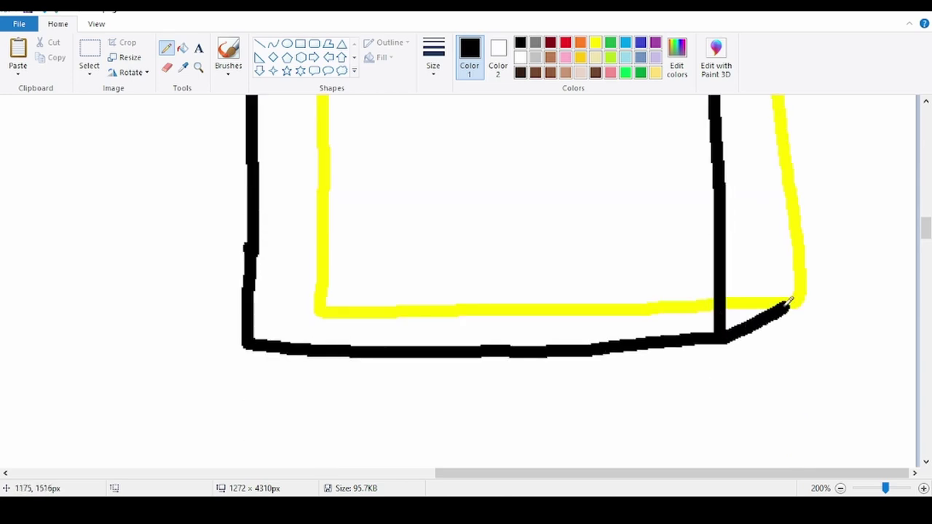
{"action": "scroll", "coordinate": [801, 299], "scroll_direction": "up", "scroll_amount": 3}
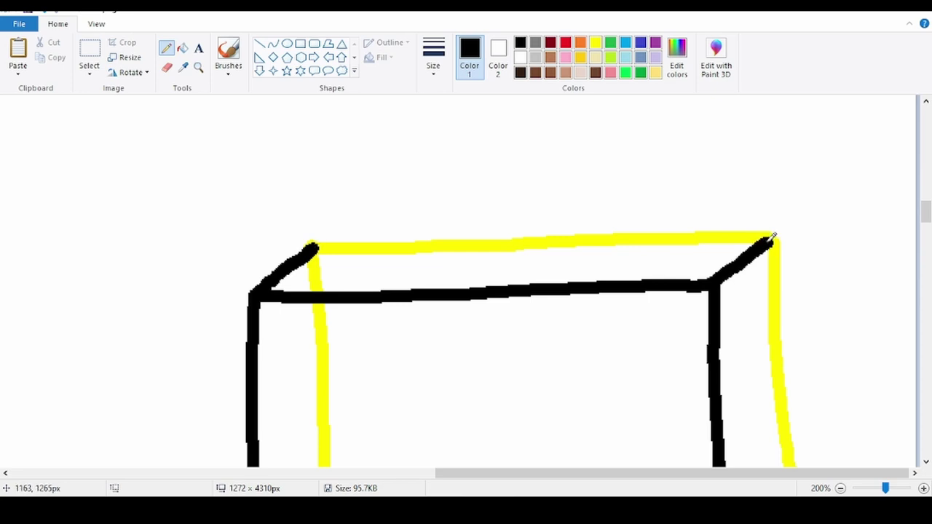
- Clear the hidden yellow back edges inside the box's front and side faces with white
{"action": "left_click", "coordinate": [182, 47]}
{"action": "left_click", "coordinate": [322, 364]}
{"action": "scroll", "coordinate": [757, 243], "scroll_direction": "down", "scroll_amount": 3}
{"action": "left_click", "coordinate": [520, 42]}
{"action": "scroll", "coordinate": [563, 154], "scroll_direction": "up", "scroll_amount": 2}
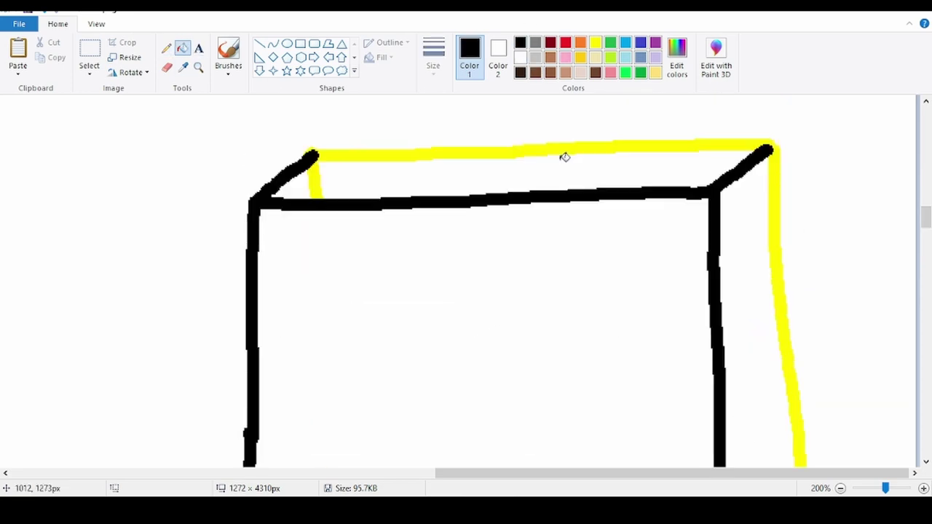
- Trim the yellow join at the box's upper-left back corner with the eraser, and fill the back edges black
{"action": "left_click", "coordinate": [570, 145]}
{"action": "key", "text": "ctrl+z"}
{"action": "left_click", "coordinate": [198, 66]}
{"action": "left_click", "coordinate": [315, 145]}
{"action": "left_click", "coordinate": [167, 66]}
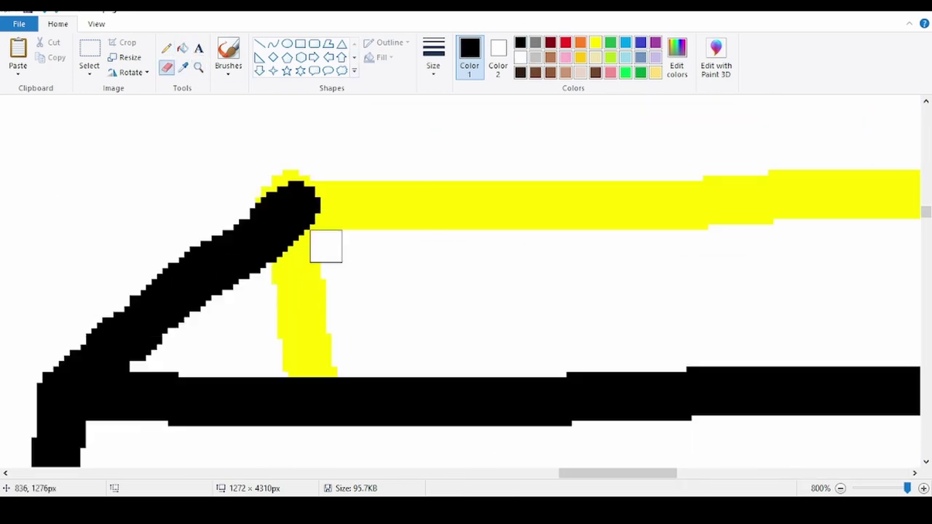
{"action": "left_click", "coordinate": [392, 215]}
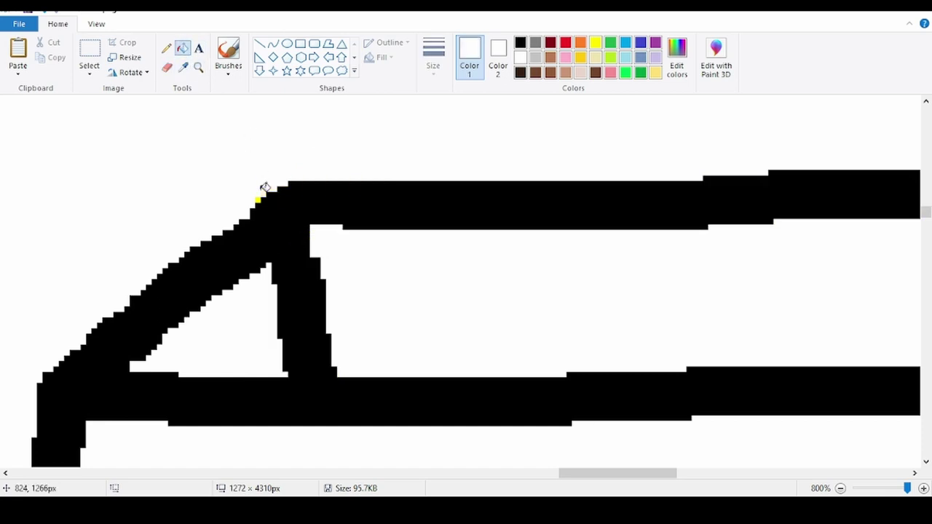
- Remove the hidden edge stub inside the box's top face, clear the leftover yellow pixels and save the drawing
{"action": "scroll", "coordinate": [295, 202], "scroll_direction": "down", "scroll_amount": 4}
{"action": "scroll", "coordinate": [295, 202], "scroll_direction": "up", "scroll_amount": 1}
{"action": "key", "text": "ctrl+z"}
{"action": "left_click", "coordinate": [188, 223]}
{"action": "scroll", "coordinate": [220, 212], "scroll_direction": "up", "scroll_amount": 2}
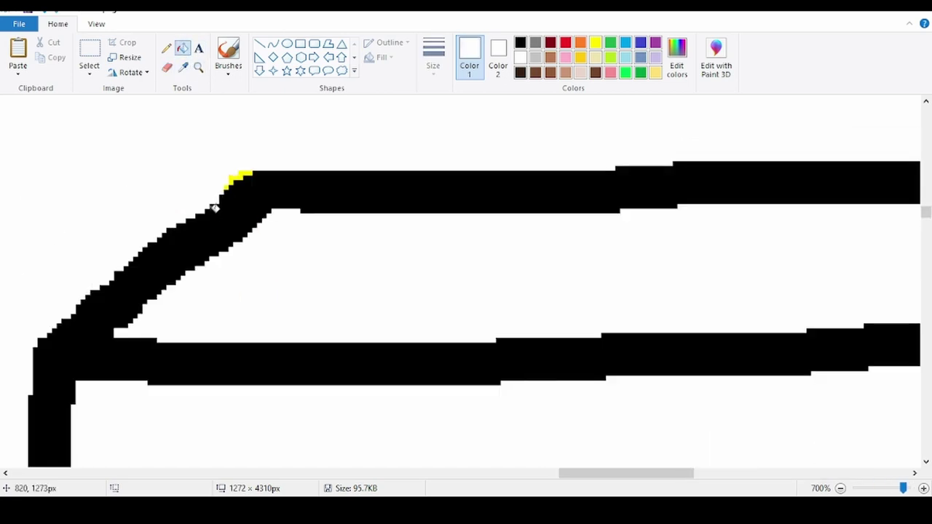
{"action": "scroll", "coordinate": [228, 182], "scroll_direction": "down", "scroll_amount": 6}
{"action": "key", "text": "ctrl+s"}
- Lower the finished box slightly in the third panel and paste a copy of it into the fourth panel
{"action": "left_click", "coordinate": [89, 51]}
{"action": "scroll", "coordinate": [483, 167], "scroll_direction": "up", "scroll_amount": 1}
{"action": "left_click_drag", "start_coordinate": [483, 167], "coordinate": [843, 437]}
{"action": "scroll", "coordinate": [654, 263], "scroll_direction": "down", "scroll_amount": 1}
{"action": "left_click_drag", "start_coordinate": [654, 263], "coordinate": [635, 343]}
{"action": "scroll", "coordinate": [636, 343], "scroll_direction": "down", "scroll_amount": 3}
{"action": "key", "text": "ctrl+v"}
{"action": "left_click_drag", "start_coordinate": [199, 197], "coordinate": [647, 312]}
- Pick up the blue from the second panel's star and draw two thick stripes across the third panel's box
{"action": "scroll", "coordinate": [647, 312], "scroll_direction": "up", "scroll_amount": 8}
{"action": "left_click", "coordinate": [183, 67]}
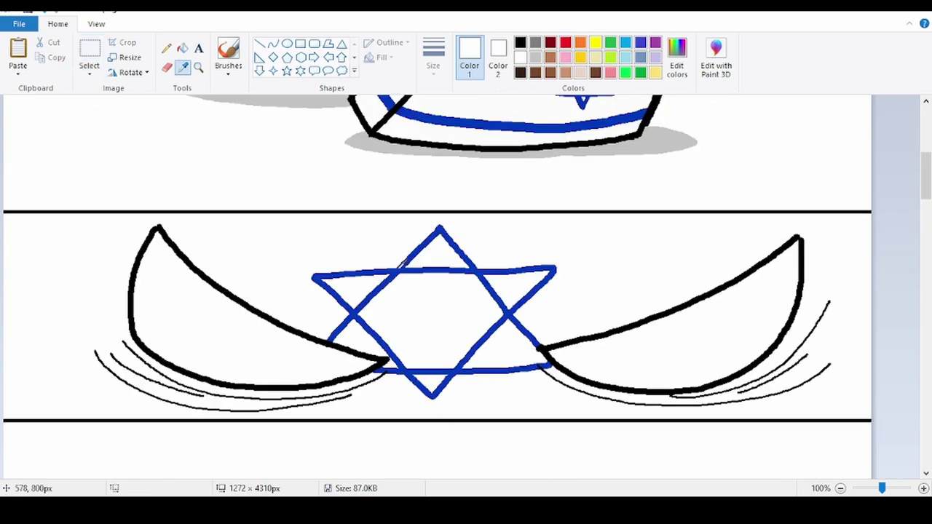
{"action": "left_click", "coordinate": [399, 270]}
{"action": "left_click", "coordinate": [198, 67]}
{"action": "left_click", "coordinate": [648, 403]}
{"action": "scroll", "coordinate": [651, 405], "scroll_direction": "down", "scroll_amount": 2}
{"action": "left_click", "coordinate": [166, 48]}
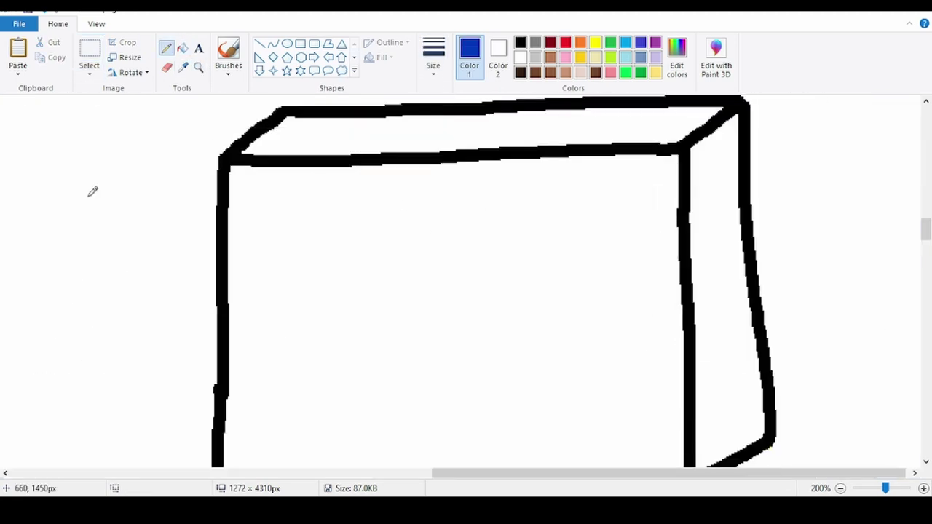
{"action": "mouse_move", "coordinate": [176, 210]}
{"action": "left_mouse_down"}
{"action": "mouse_move", "coordinate": [655, 209]}
{"action": "mouse_move", "coordinate": [767, 131]}
{"action": "left_mouse_up"}
{"action": "scroll", "coordinate": [92, 243], "scroll_direction": "down", "scroll_amount": 2}
{"action": "mouse_move", "coordinate": [196, 321]}
{"action": "left_mouse_down"}
{"action": "mouse_move", "coordinate": [539, 329]}
{"action": "mouse_move", "coordinate": [807, 202]}
{"action": "left_mouse_up"}
- Draw a blue six-pointed star with a thinner line between the stripes on the box's front face
{"action": "left_click", "coordinate": [433, 58]}
{"action": "left_click", "coordinate": [425, 183]}
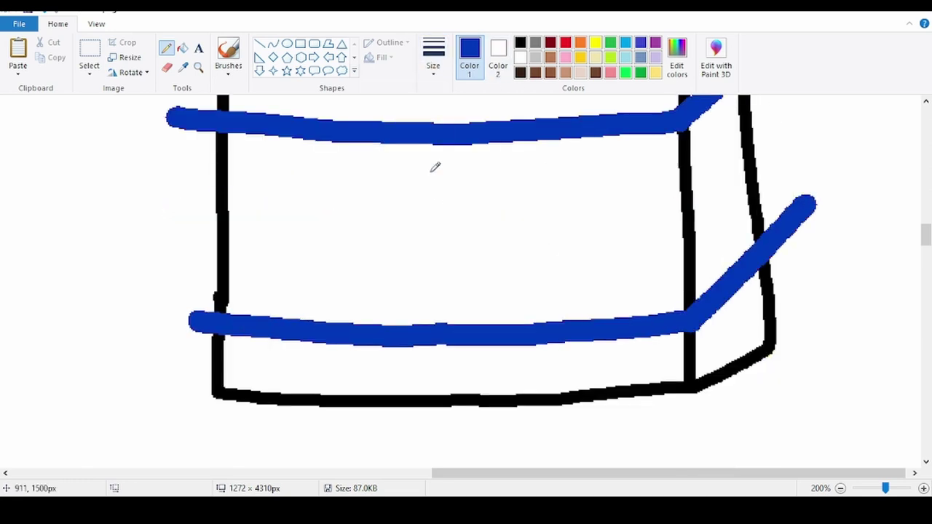
{"action": "scroll", "coordinate": [250, 159], "scroll_direction": "up", "scroll_amount": 1}
{"action": "left_click_drag", "start_coordinate": [640, 474], "coordinate": [717, 473]}
{"action": "mouse_move", "coordinate": [423, 197]}
{"action": "left_mouse_down"}
{"action": "mouse_move", "coordinate": [312, 369]}
{"action": "mouse_move", "coordinate": [426, 197]}
{"action": "left_mouse_up"}
- Draw two slanted black crescent eyes on the box's front face, one on each side of the star
{"action": "mouse_move", "coordinate": [305, 251]}
{"action": "left_mouse_down"}
{"action": "mouse_move", "coordinate": [515, 252]}
{"action": "mouse_move", "coordinate": [415, 402]}
{"action": "left_mouse_up"}
{"action": "mouse_move", "coordinate": [218, 106]}
{"action": "left_mouse_down"}
{"action": "mouse_move", "coordinate": [287, 281]}
{"action": "mouse_move", "coordinate": [181, 162]}
{"action": "left_mouse_up"}
{"action": "left_click_drag", "start_coordinate": [537, 263], "coordinate": [666, 138]}
{"action": "mouse_move", "coordinate": [469, 305]}
{"action": "left_mouse_down"}
{"action": "mouse_move", "coordinate": [481, 309]}
{"action": "mouse_move", "coordinate": [671, 139]}
{"action": "left_mouse_up"}
- Draw thinner black curved lines beneath the box's left eye and one beneath its right eye
{"action": "left_click", "coordinate": [433, 60]}
{"action": "left_click", "coordinate": [405, 150]}
{"action": "scroll", "coordinate": [209, 329], "scroll_direction": "up", "scroll_amount": 2}
{"action": "scroll", "coordinate": [213, 325], "scroll_direction": "up", "scroll_amount": 2}
{"action": "left_click_drag", "start_coordinate": [260, 157], "coordinate": [524, 317]}
{"action": "left_click_drag", "start_coordinate": [289, 253], "coordinate": [402, 323]}
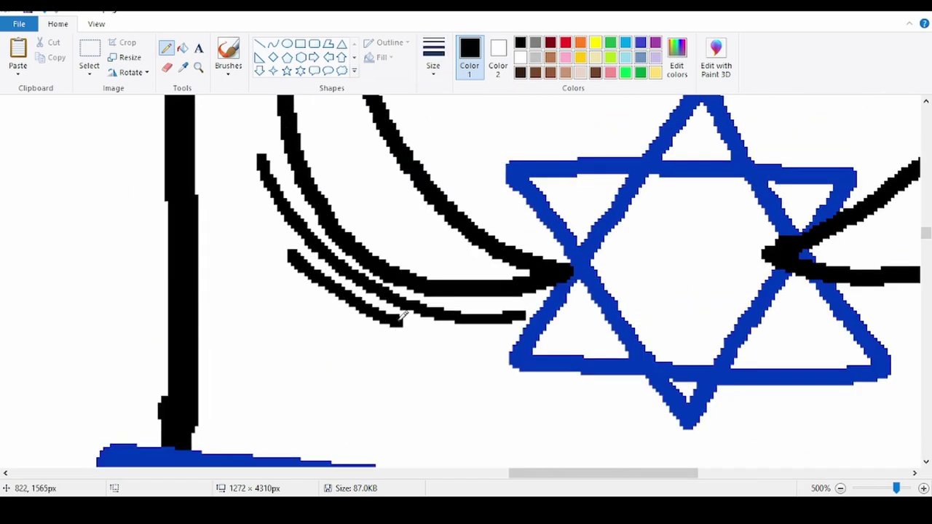
{"action": "left_click_drag", "start_coordinate": [670, 480], "coordinate": [763, 481]}
{"action": "mouse_move", "coordinate": [321, 291]}
{"action": "left_mouse_down"}
{"action": "mouse_move", "coordinate": [324, 280]}
{"action": "mouse_move", "coordinate": [604, 305]}
{"action": "mouse_move", "coordinate": [744, 213]}
{"action": "left_mouse_up"}
- Add two finer black curves beneath the box's right eye
{"action": "left_click", "coordinate": [433, 55]}
{"action": "left_click", "coordinate": [430, 129]}
{"action": "scroll", "coordinate": [320, 206], "scroll_direction": "up", "scroll_amount": 2}
{"action": "left_click_drag", "start_coordinate": [501, 377], "coordinate": [718, 139]}
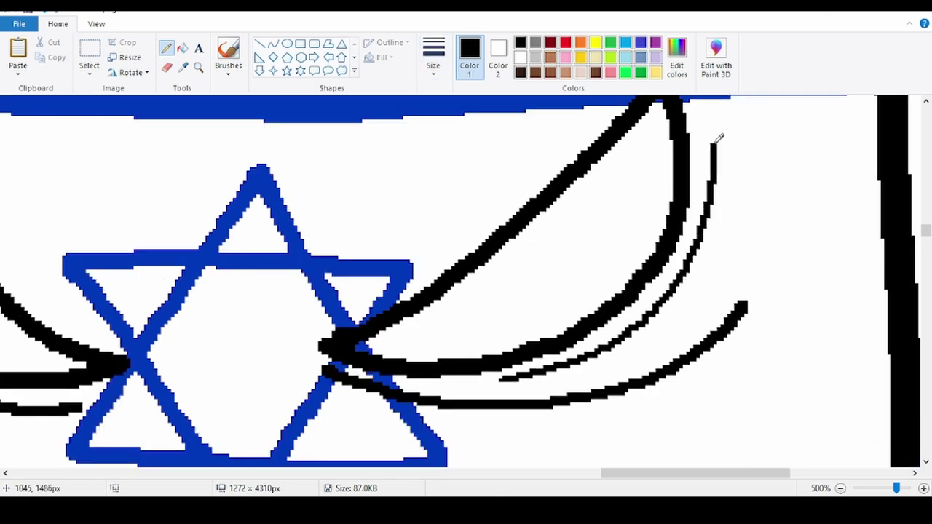
{"action": "left_click_drag", "start_coordinate": [587, 378], "coordinate": [772, 202]}
- Fill the box's right eye dark red, including the blue star fragments inside it
{"action": "left_click", "coordinate": [550, 43]}
{"action": "scroll", "coordinate": [379, 117], "scroll_direction": "down", "scroll_amount": 1}
{"action": "left_click", "coordinate": [182, 48]}
{"action": "left_click", "coordinate": [307, 291]}
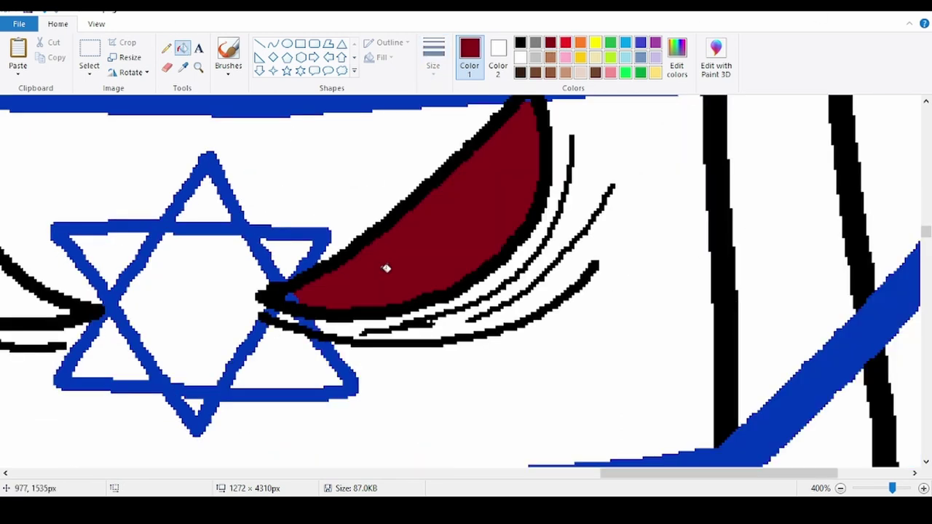
{"action": "left_click", "coordinate": [299, 292]}
{"action": "key", "text": "ctrl+z"}
{"action": "left_click", "coordinate": [298, 290]}
- Fill the box's left eye dark red
{"action": "scroll", "coordinate": [300, 287], "scroll_direction": "down", "scroll_amount": 3}
{"action": "left_click", "coordinate": [572, 139]}
{"action": "scroll", "coordinate": [574, 137], "scroll_direction": "up", "scroll_amount": 3}
{"action": "left_click", "coordinate": [198, 67]}
{"action": "left_click", "coordinate": [562, 245]}
{"action": "left_click", "coordinate": [562, 245]}
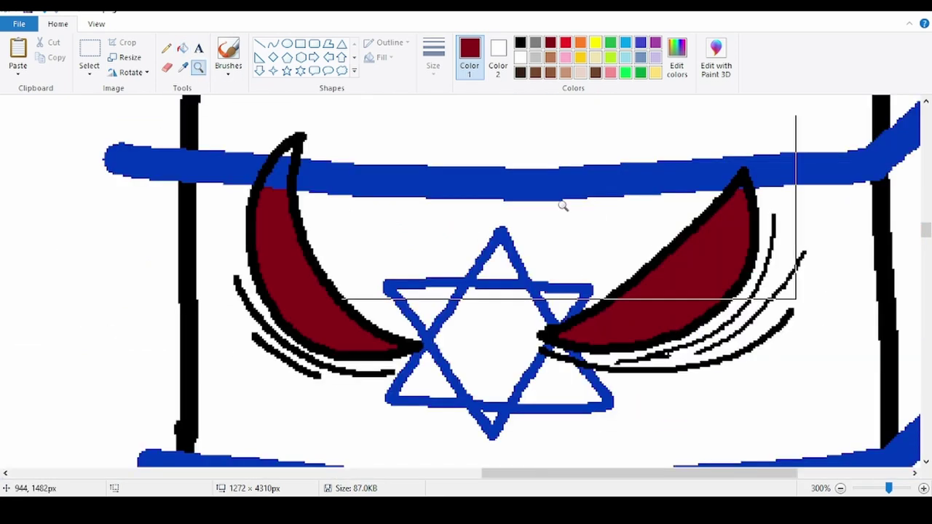
- Mix a bright, fully saturated red and refill both of the box's eyes with it
{"action": "left_click", "coordinate": [566, 43]}
{"action": "left_click", "coordinate": [677, 57]}
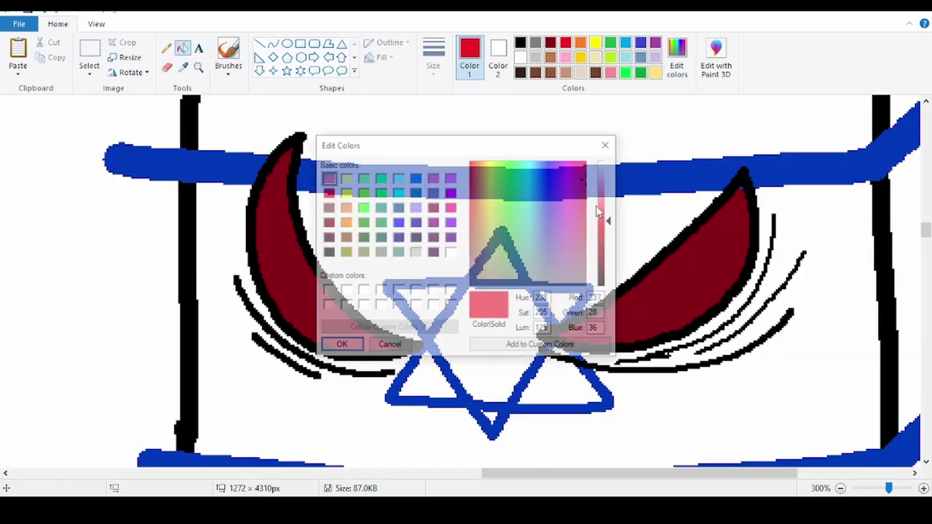
{"action": "left_click", "coordinate": [586, 163]}
{"action": "left_click", "coordinate": [341, 345]}
{"action": "left_click", "coordinate": [306, 304]}
{"action": "left_click", "coordinate": [683, 298]}
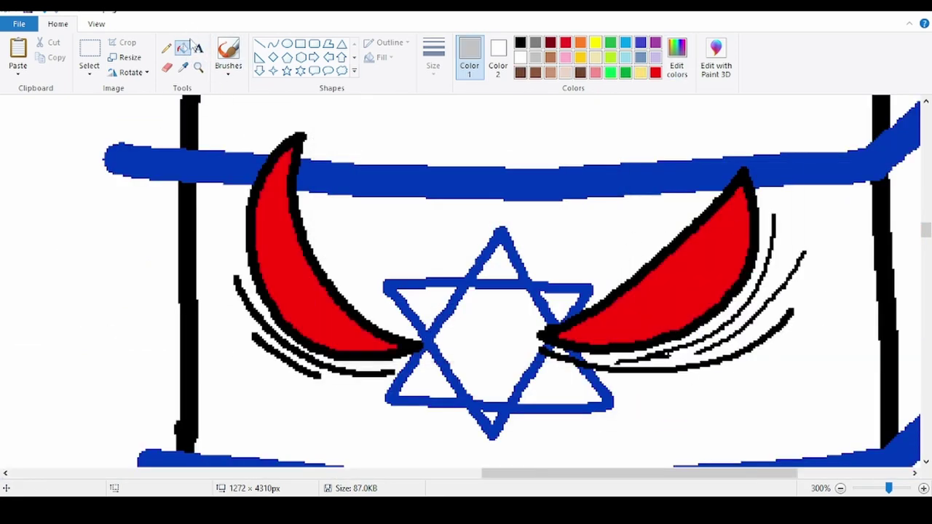
- Outline a shadow in light grey around and across the base of the third panel's box
{"action": "left_click", "coordinate": [166, 48]}
{"action": "left_click", "coordinate": [434, 55]}
{"action": "left_click", "coordinate": [400, 121]}
{"action": "scroll", "coordinate": [167, 284], "scroll_direction": "down", "scroll_amount": 4}
{"action": "mouse_move", "coordinate": [175, 291]}
{"action": "left_mouse_down"}
{"action": "mouse_move", "coordinate": [483, 345]}
{"action": "mouse_move", "coordinate": [887, 327]}
{"action": "left_mouse_up"}
{"action": "left_click_drag", "start_coordinate": [185, 235], "coordinate": [887, 236]}
{"action": "left_click_drag", "start_coordinate": [794, 474], "coordinate": [905, 474]}
{"action": "left_click_drag", "start_coordinate": [560, 333], "coordinate": [712, 220]}
- Fill the shadow areas below the box and over the bottom of its front and side faces light grey
{"action": "left_click", "coordinate": [183, 48]}
{"action": "left_click", "coordinate": [535, 265]}
{"action": "left_click", "coordinate": [558, 309]}
{"action": "left_click", "coordinate": [597, 250]}
- Recolour the decorated box's upper and front-corner edges yellow, and overlay the clean black box outline copied from the fourth panel
{"action": "left_click", "coordinate": [595, 42]}
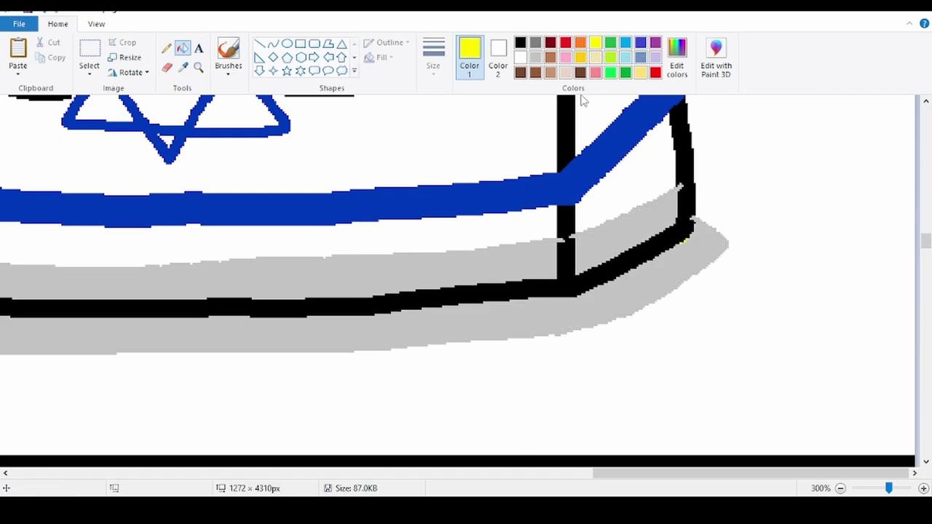
{"action": "left_click", "coordinate": [568, 108]}
{"action": "scroll", "coordinate": [571, 107], "scroll_direction": "down", "scroll_amount": 2}
{"action": "left_click", "coordinate": [753, 202]}
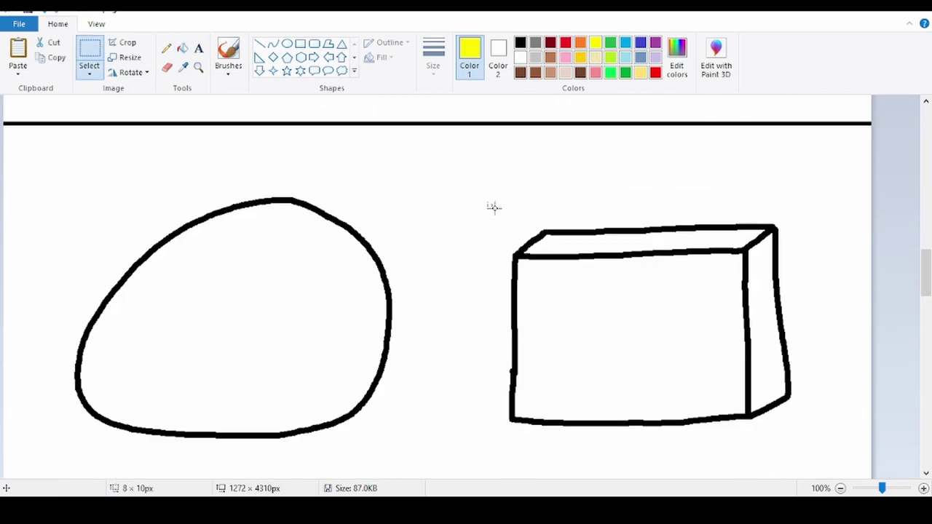
{"action": "left_click_drag", "start_coordinate": [488, 202], "coordinate": [834, 444]}
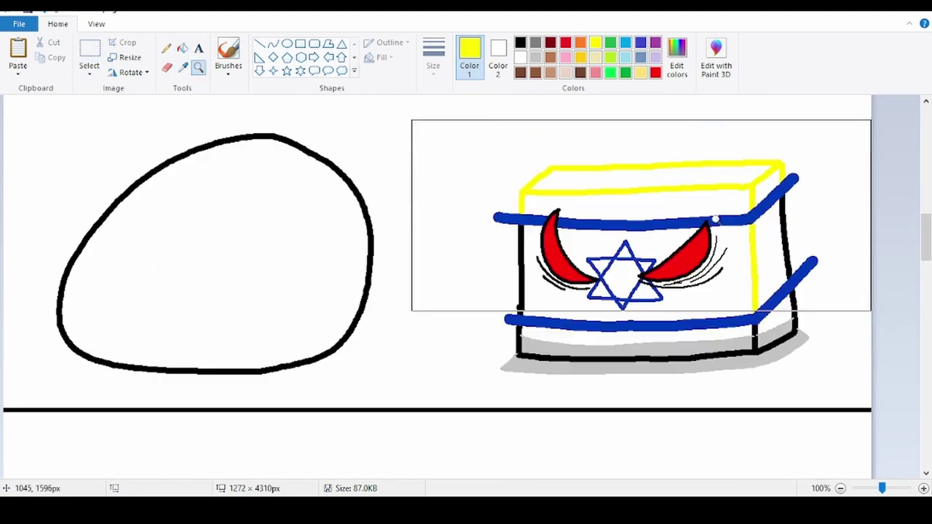
{"action": "scroll", "coordinate": [295, 254], "scroll_direction": "up", "scroll_amount": 2, "text": "ctrl"}
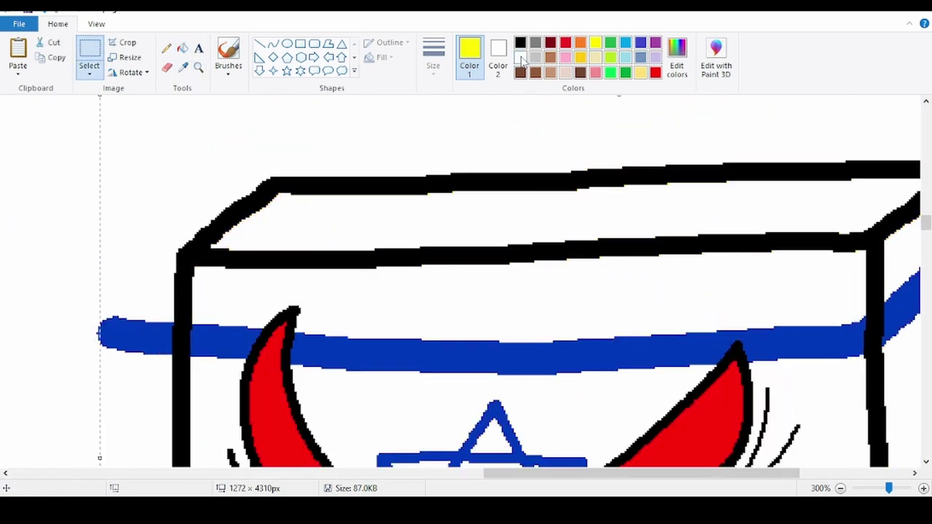
- Clear the stray stripe ends outside the third panel's box outline with white fill
{"action": "scroll", "coordinate": [158, 312], "scroll_direction": "down", "scroll_amount": 5}
{"action": "scroll", "coordinate": [782, 249], "scroll_direction": "down", "scroll_amount": 1, "text": "ctrl"}
{"action": "scroll", "coordinate": [782, 249], "scroll_direction": "up", "scroll_amount": 3}
{"action": "scroll", "coordinate": [707, 193], "scroll_direction": "down", "scroll_amount": 1, "text": "ctrl"}
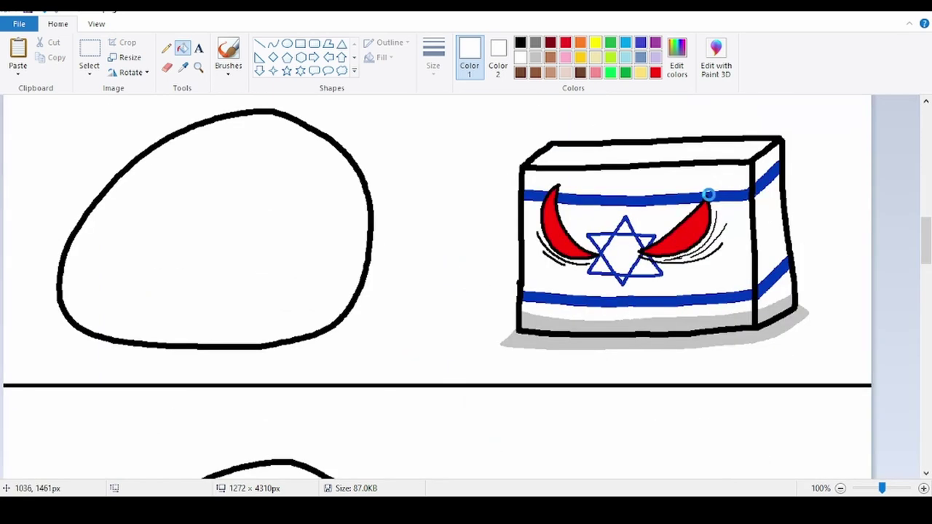
{"action": "scroll", "coordinate": [707, 193], "scroll_direction": "up", "scroll_amount": 2}
- Draw a curved black line across the upper part of the third panel's ball and fill the area above it black
{"action": "left_click", "coordinate": [183, 67]}
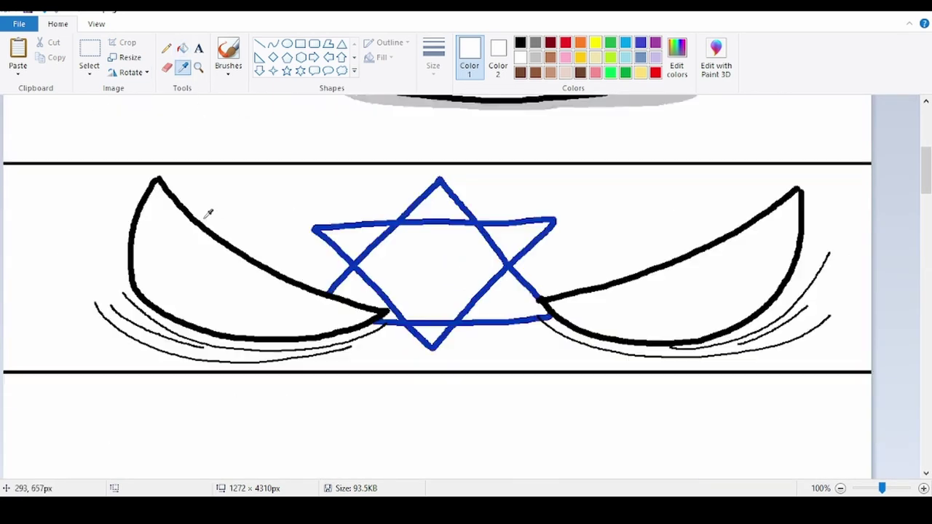
{"action": "left_click", "coordinate": [207, 216]}
{"action": "scroll", "coordinate": [182, 218], "scroll_direction": "down", "scroll_amount": 1}
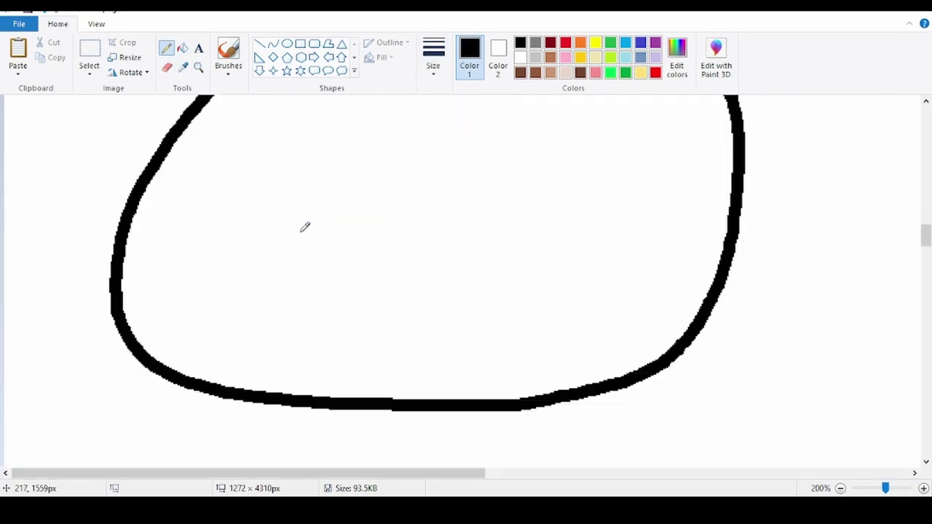
{"action": "scroll", "coordinate": [152, 177], "scroll_direction": "up", "scroll_amount": 2}
{"action": "mouse_move", "coordinate": [235, 252]}
{"action": "left_mouse_down"}
{"action": "mouse_move", "coordinate": [601, 198]}
{"action": "mouse_move", "coordinate": [576, 232]}
{"action": "left_mouse_up"}
{"action": "key", "text": "ctrl+z"}
{"action": "left_click", "coordinate": [441, 200]}
- Sample the first panel ball's green, draw a curved line across the third panel's ball and fill the area below it green
{"action": "left_click", "coordinate": [184, 68]}
{"action": "scroll", "coordinate": [432, 252], "scroll_direction": "up", "scroll_amount": 17}
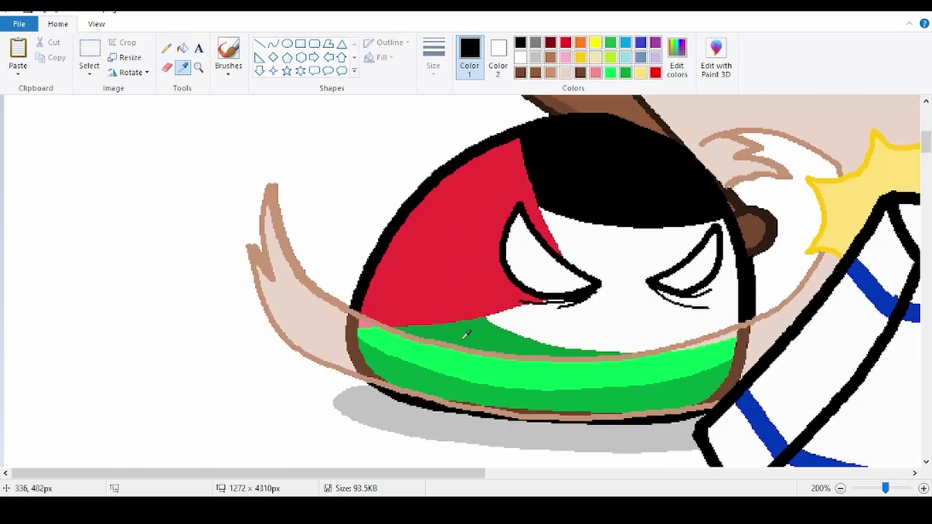
{"action": "left_click", "coordinate": [474, 333]}
{"action": "scroll", "coordinate": [466, 320], "scroll_direction": "down", "scroll_amount": 20}
{"action": "left_click", "coordinate": [167, 48]}
{"action": "scroll", "coordinate": [146, 172], "scroll_direction": "up", "scroll_amount": 1}
{"action": "mouse_move", "coordinate": [270, 260]}
{"action": "left_mouse_down"}
{"action": "mouse_move", "coordinate": [608, 273]}
{"action": "mouse_move", "coordinate": [729, 242]}
{"action": "left_mouse_up"}
{"action": "scroll", "coordinate": [729, 174], "scroll_direction": "up", "scroll_amount": 1}
{"action": "left_click", "coordinate": [182, 48]}
{"action": "left_click", "coordinate": [255, 368]}
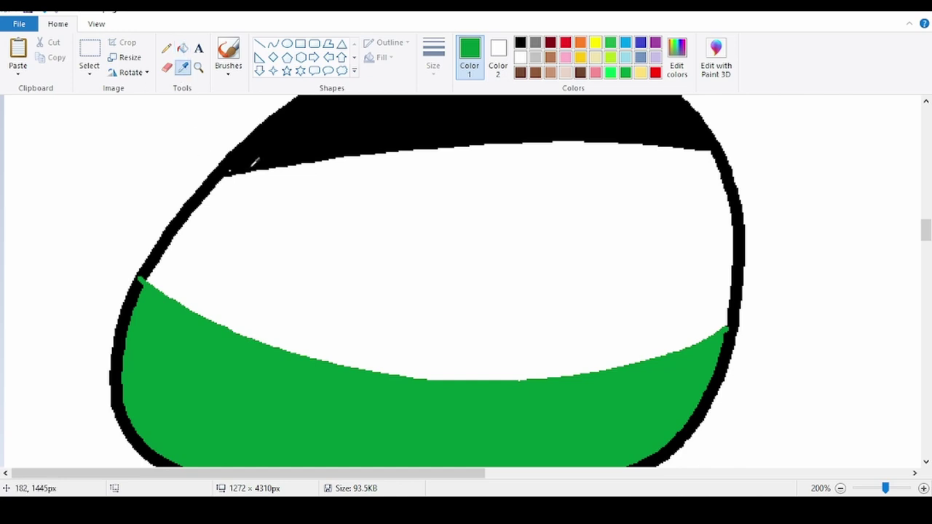
- Outline a rounded triangle over the rear side of the third panel's ball in red sampled from the first panel's ball
{"action": "left_click", "coordinate": [183, 68]}
{"action": "scroll", "coordinate": [218, 167], "scroll_direction": "up", "scroll_amount": 3}
{"action": "scroll", "coordinate": [248, 204], "scroll_direction": "down", "scroll_amount": 1}
{"action": "scroll", "coordinate": [260, 221], "scroll_direction": "up", "scroll_amount": 8}
{"action": "left_click", "coordinate": [185, 278]}
{"action": "scroll", "coordinate": [116, 260], "scroll_direction": "down", "scroll_amount": 11}
{"action": "scroll", "coordinate": [116, 260], "scroll_direction": "up", "scroll_amount": 1}
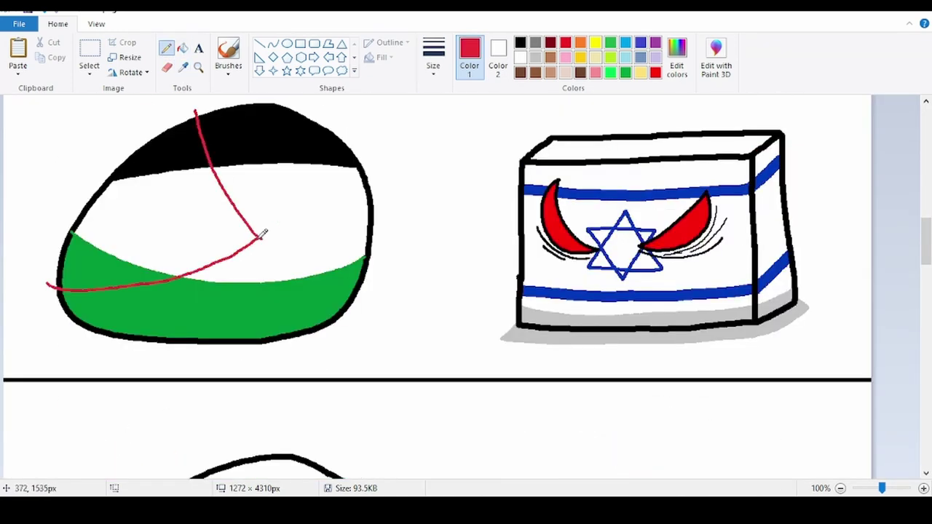
- Fill the black, white and green areas inside the third-panel ball's triangle red
{"action": "left_click", "coordinate": [182, 49]}
{"action": "left_click", "coordinate": [183, 144]}
{"action": "left_click", "coordinate": [142, 215]}
{"action": "left_click", "coordinate": [123, 270]}
{"action": "left_click", "coordinate": [199, 67]}
{"action": "left_click", "coordinate": [329, 267]}
{"action": "left_click", "coordinate": [328, 259]}
{"action": "double_click", "coordinate": [322, 218]}
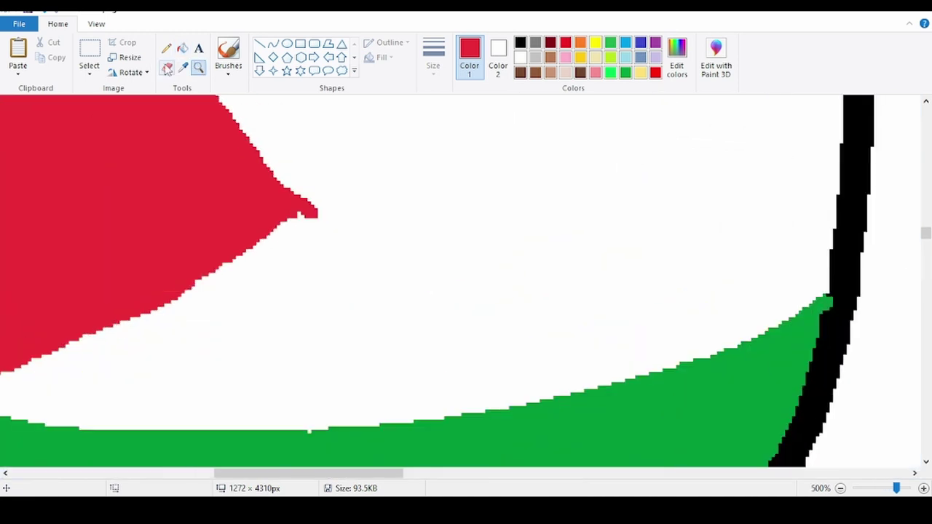
{"action": "scroll", "coordinate": [308, 193], "scroll_direction": "up", "scroll_amount": 5}
{"action": "scroll", "coordinate": [308, 193], "scroll_direction": "down", "scroll_amount": 3}
- Sample the first panel ball's green and mix a darker shade of it as a custom colour
{"action": "left_click", "coordinate": [183, 67]}
{"action": "scroll", "coordinate": [179, 216], "scroll_direction": "down", "scroll_amount": 1}
{"action": "scroll", "coordinate": [179, 216], "scroll_direction": "up", "scroll_amount": 8}
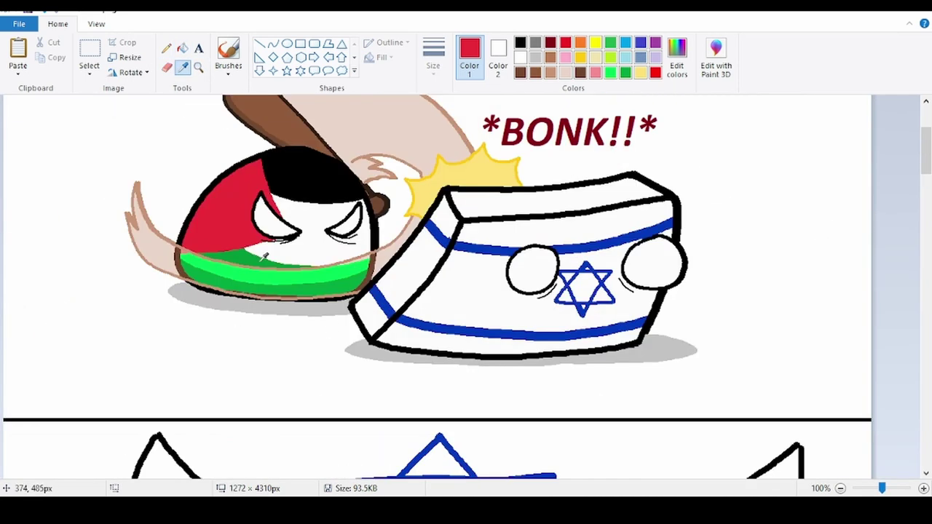
{"action": "left_click", "coordinate": [255, 262]}
{"action": "left_click", "coordinate": [677, 58]}
{"action": "left_click", "coordinate": [604, 259]}
{"action": "left_click", "coordinate": [611, 264]}
{"action": "left_click", "coordinate": [340, 346]}
- Outline a shaded band along the third-panel ball's base and a flat ground shadow beneath it with a medium-thick dark green pencil
{"action": "left_click", "coordinate": [167, 48]}
{"action": "left_click", "coordinate": [434, 58]}
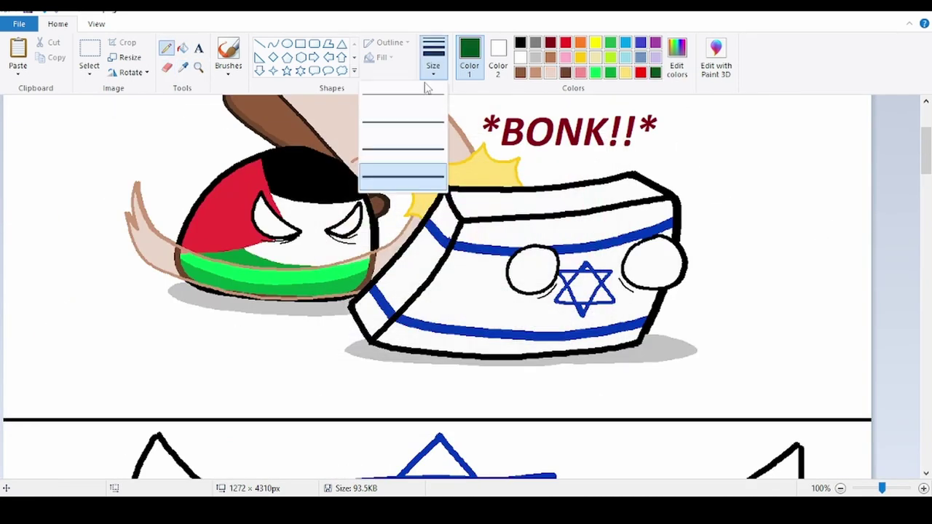
{"action": "left_click", "coordinate": [408, 145]}
{"action": "scroll", "coordinate": [405, 150], "scroll_direction": "down", "scroll_amount": 8}
{"action": "scroll", "coordinate": [212, 181], "scroll_direction": "up", "scroll_amount": 1}
{"action": "scroll", "coordinate": [223, 175], "scroll_direction": "up", "scroll_amount": 2}
{"action": "left_click_drag", "start_coordinate": [118, 251], "coordinate": [618, 285]}
{"action": "mouse_move", "coordinate": [172, 320]}
{"action": "left_mouse_down"}
{"action": "mouse_move", "coordinate": [503, 374]}
{"action": "mouse_move", "coordinate": [628, 318]}
{"action": "left_mouse_up"}
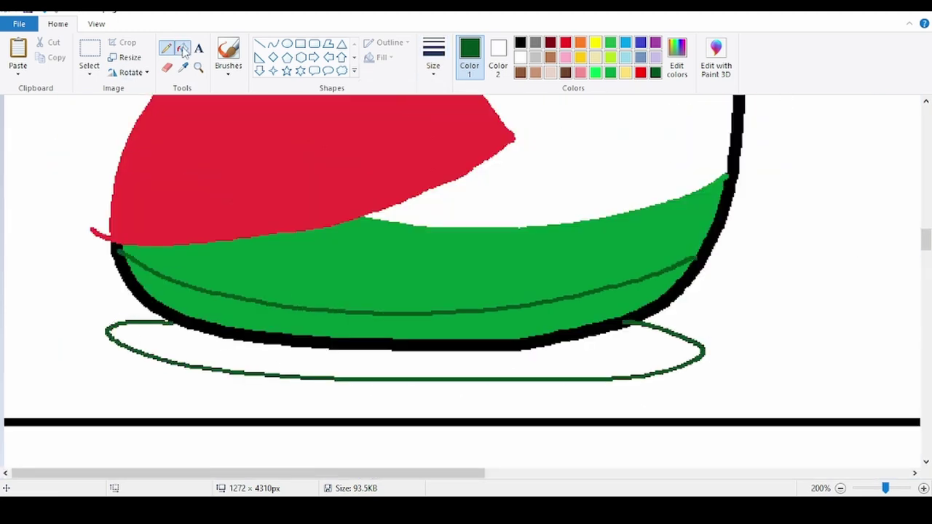
- Fill the third-panel ball's base band dark green and its ground shadow light grey
{"action": "left_click", "coordinate": [598, 312]}
{"action": "left_click", "coordinate": [624, 343]}
{"action": "left_click", "coordinate": [535, 56]}
{"action": "left_click", "coordinate": [612, 354]}
- Recolour the third-panel ball's outline yellow and overlay the clean black ball outline copied from the fourth panel
{"action": "left_click", "coordinate": [740, 130]}
{"action": "scroll", "coordinate": [741, 130], "scroll_direction": "down", "scroll_amount": 1}
{"action": "left_click", "coordinate": [89, 49]}
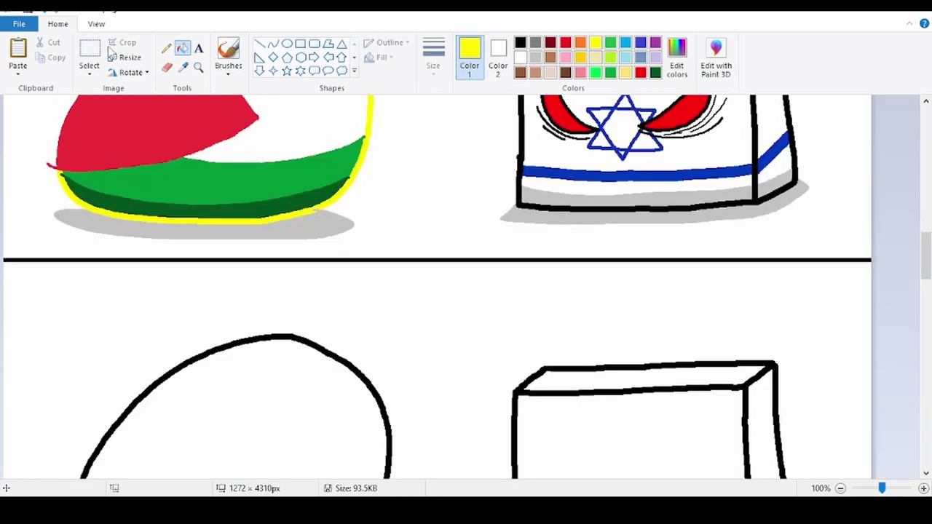
{"action": "scroll", "coordinate": [240, 296], "scroll_direction": "down", "scroll_amount": 2}
{"action": "left_click_drag", "start_coordinate": [443, 420], "coordinate": [54, 128]}
{"action": "scroll", "coordinate": [240, 230], "scroll_direction": "up", "scroll_amount": 4}
{"action": "key", "text": "ctrl+v"}
{"action": "left_click_drag", "start_coordinate": [617, 264], "coordinate": [629, 210]}
{"action": "scroll", "coordinate": [684, 233], "scroll_direction": "up", "scroll_amount": 1}
{"action": "scroll", "coordinate": [683, 232], "scroll_direction": "down", "scroll_amount": 3}
{"action": "left_click_drag", "start_coordinate": [684, 232], "coordinate": [678, 233]}
- Clean up the leftover patches around the third-panel ball's pasted outline with black and white fills
{"action": "scroll", "coordinate": [678, 234], "scroll_direction": "up", "scroll_amount": 5}
{"action": "left_click", "coordinate": [182, 48]}
{"action": "left_click", "coordinate": [520, 42]}
{"action": "left_click", "coordinate": [547, 313]}
{"action": "left_click", "coordinate": [520, 57]}
{"action": "scroll", "coordinate": [369, 258], "scroll_direction": "down", "scroll_amount": 5}
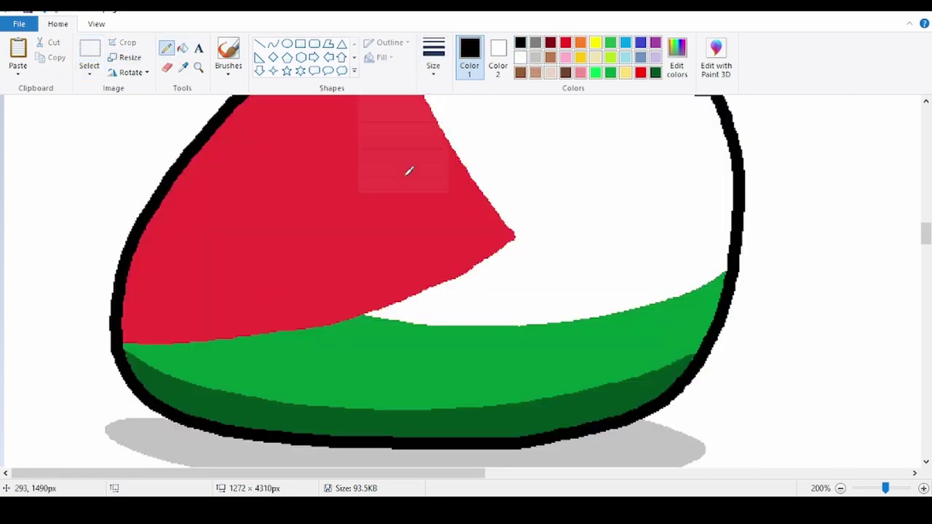
- Draw two slanted oval eyes in black on the third panel's ball and fill the eye overlapping the triangle white
{"action": "scroll", "coordinate": [410, 168], "scroll_direction": "up", "scroll_amount": 1}
{"action": "mouse_move", "coordinate": [696, 144]}
{"action": "left_mouse_down"}
{"action": "mouse_move", "coordinate": [631, 298]}
{"action": "mouse_move", "coordinate": [714, 140]}
{"action": "left_mouse_up"}
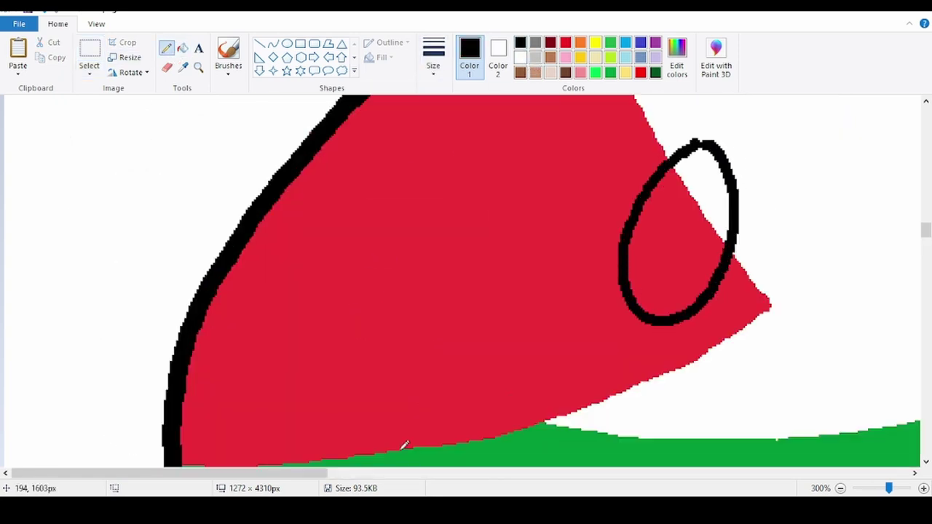
{"action": "left_click_drag", "start_coordinate": [371, 477], "coordinate": [505, 476]}
{"action": "mouse_move", "coordinate": [587, 144]}
{"action": "left_mouse_down"}
{"action": "mouse_move", "coordinate": [593, 309]}
{"action": "mouse_move", "coordinate": [593, 143]}
{"action": "left_mouse_up"}
{"action": "left_click", "coordinate": [182, 48]}
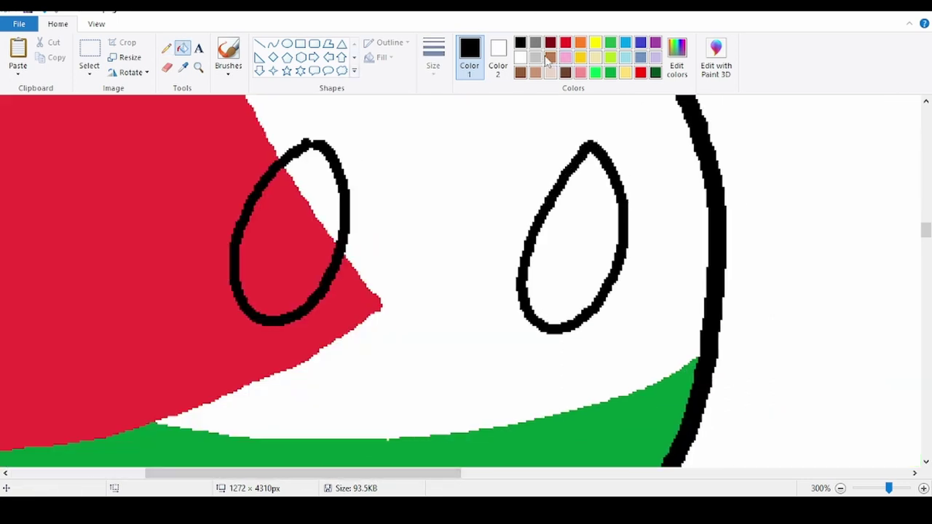
{"action": "left_click", "coordinate": [520, 57]}
{"action": "left_click", "coordinate": [292, 244]}
- Draw thin black crease lines beneath both of the third-panel ball's eyes and save the comic
{"action": "left_click", "coordinate": [167, 48]}
{"action": "left_click", "coordinate": [433, 60]}
{"action": "left_click", "coordinate": [410, 121]}
{"action": "scroll", "coordinate": [328, 160], "scroll_direction": "up", "scroll_amount": 1}
{"action": "scroll", "coordinate": [244, 171], "scroll_direction": "down", "scroll_amount": 1}
{"action": "left_click_drag", "start_coordinate": [313, 308], "coordinate": [418, 302]}
{"action": "key", "text": "ctrl+z"}
{"action": "left_click", "coordinate": [520, 43]}
{"action": "left_click_drag", "start_coordinate": [308, 310], "coordinate": [431, 285]}
{"action": "scroll", "coordinate": [720, 329], "scroll_direction": "down", "scroll_amount": 3}
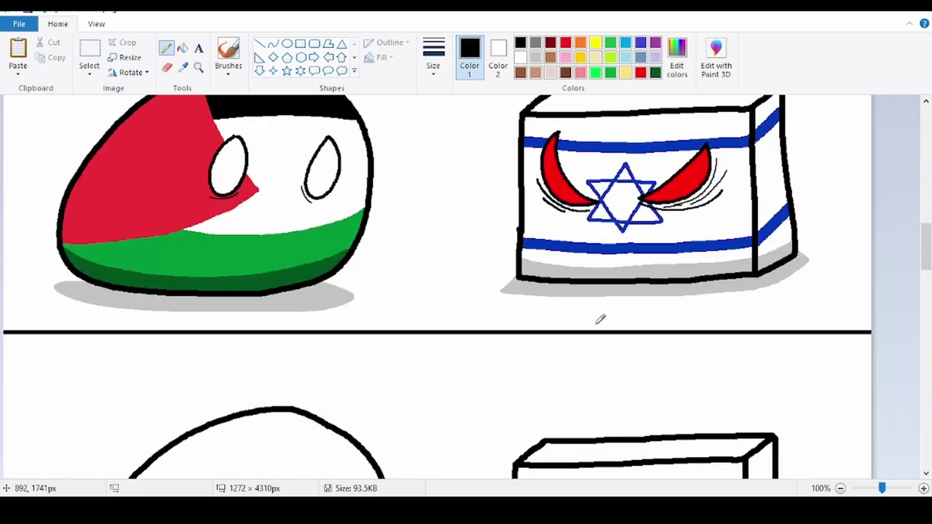
{"action": "scroll", "coordinate": [581, 308], "scroll_direction": "up", "scroll_amount": 1}
{"action": "key", "text": "ctrl+s"}
- Enter bold text in the third panel: "THAT IS NOW ENOUGH OF YUO FROM YUO! YUO ARE HAVE 24 HOUR FOR LEAVE!!! SHIT IS ABOUT GET REAL NOW!!"
{"action": "scroll", "coordinate": [298, 179], "scroll_direction": "down", "scroll_amount": 1}
{"action": "left_click_drag", "start_coordinate": [32, 123], "coordinate": [439, 326]}
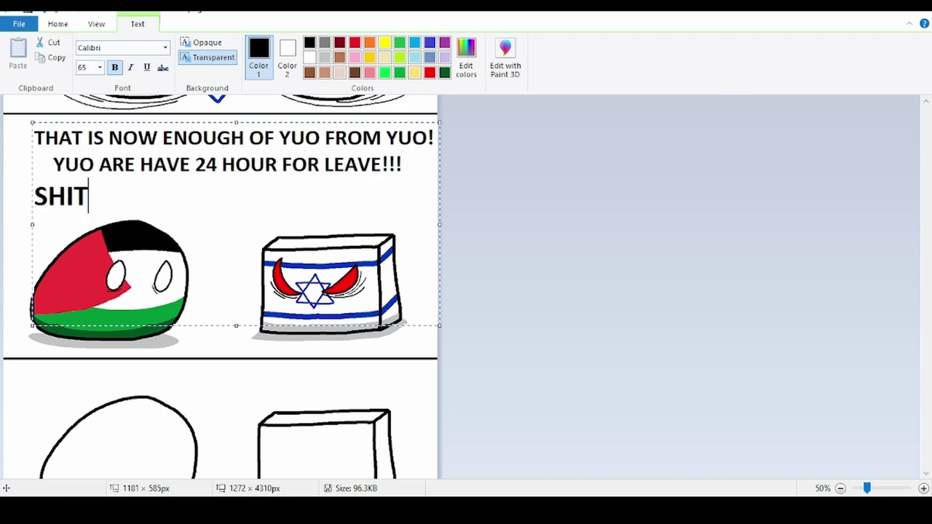
{"action": "type", "text": "IS ABOUT GET REAL NOW!!"}
{"action": "left_click", "coordinate": [218, 378]}
- Draw a short stroke in the colour sampled from the third panel's box and save the comic
{"action": "left_click", "coordinate": [184, 68]}
{"action": "left_click", "coordinate": [340, 263]}
{"action": "scroll", "coordinate": [439, 177], "scroll_direction": "up", "scroll_amount": 1}
{"action": "mouse_move", "coordinate": [419, 144]}
{"action": "left_mouse_down"}
{"action": "mouse_move", "coordinate": [441, 206]}
{"action": "mouse_move", "coordinate": [509, 236]}
{"action": "left_mouse_up"}
{"action": "scroll", "coordinate": [449, 223], "scroll_direction": "down", "scroll_amount": 1}
{"action": "scroll", "coordinate": [450, 222], "scroll_direction": "up", "scroll_amount": 3}
{"action": "key", "text": "ctrl+s"}
- Fill both angry eyes in the second panel with the custom bright red
{"action": "left_click", "coordinate": [641, 72]}
{"action": "left_click", "coordinate": [183, 48]}
{"action": "left_click", "coordinate": [128, 169]}
{"action": "left_click", "coordinate": [338, 160]}
- Delete the ball and box outlines from the fourth panel
{"action": "scroll", "coordinate": [219, 146], "scroll_direction": "down", "scroll_amount": 5}
{"action": "left_click", "coordinate": [88, 55]}
{"action": "left_click_drag", "start_coordinate": [2, 195], "coordinate": [7, 194]}
{"action": "right_click", "coordinate": [79, 219]}
{"action": "left_click", "coordinate": [136, 229]}
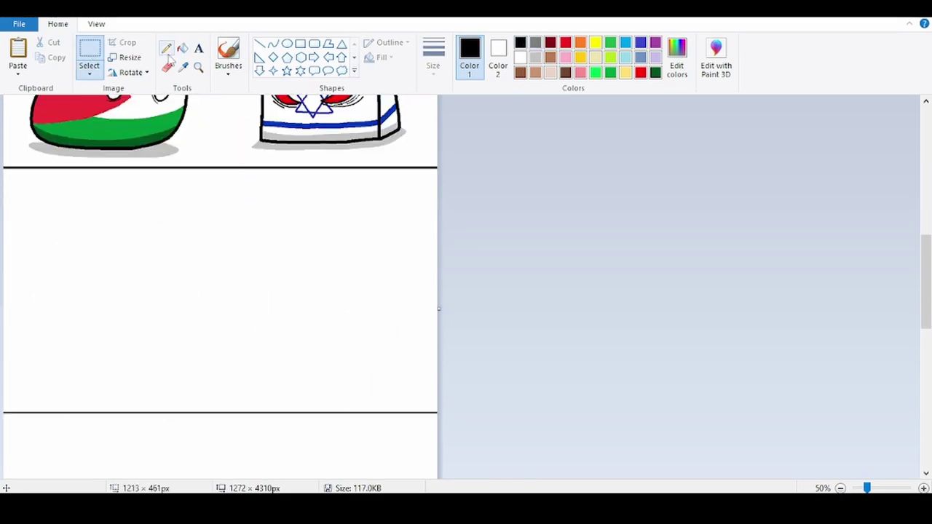
- Draw a new rounded ball outline in the fourth panel's upper area with the thickest black pencil
{"action": "left_click", "coordinate": [166, 48]}
{"action": "left_click", "coordinate": [434, 55]}
{"action": "left_click", "coordinate": [416, 180]}
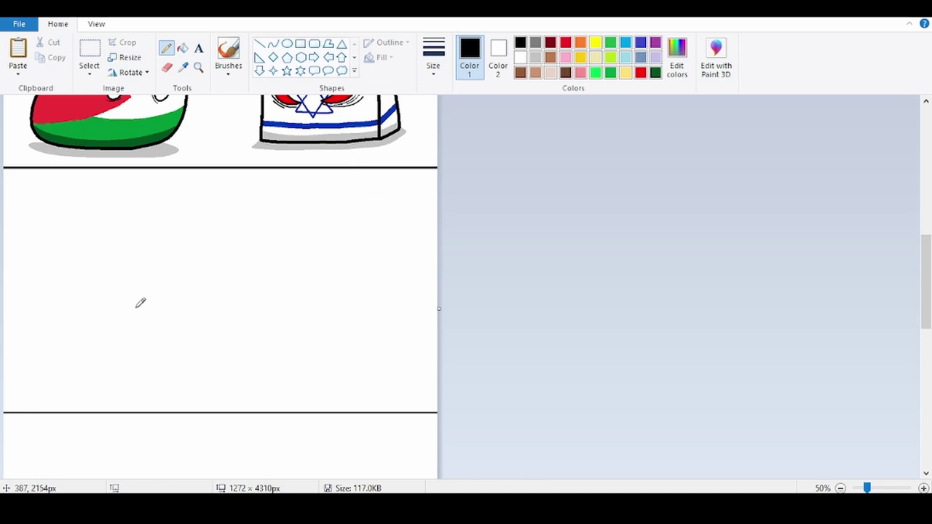
{"action": "scroll", "coordinate": [143, 305], "scroll_direction": "up", "scroll_amount": 1}
{"action": "mouse_move", "coordinate": [327, 176]}
{"action": "left_mouse_down"}
{"action": "mouse_move", "coordinate": [197, 283]}
{"action": "mouse_move", "coordinate": [387, 202]}
{"action": "left_mouse_up"}
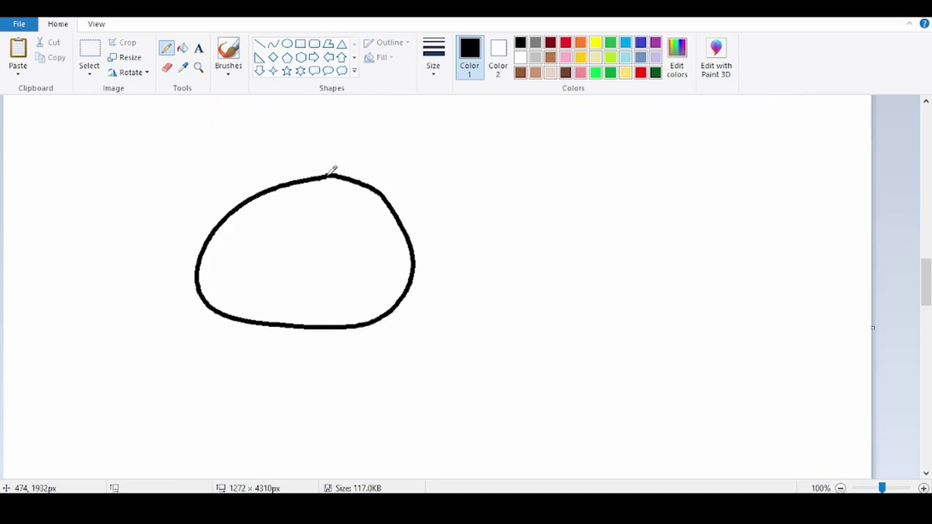
- Copy the new ball outline and place the duplicate in the lower right of the fourth panel
{"action": "left_click", "coordinate": [91, 53]}
{"action": "scroll", "coordinate": [238, 223], "scroll_direction": "up", "scroll_amount": 2}
{"action": "scroll", "coordinate": [233, 219], "scroll_direction": "down", "scroll_amount": 2}
{"action": "left_click_drag", "start_coordinate": [132, 157], "coordinate": [470, 351]}
{"action": "key", "text": "ctrl+c"}
{"action": "scroll", "coordinate": [431, 339], "scroll_direction": "down", "scroll_amount": 5}
{"action": "key", "text": "ctrl+v"}
{"action": "mouse_move", "coordinate": [167, 195]}
{"action": "left_mouse_down"}
{"action": "mouse_move", "coordinate": [780, 201]}
{"action": "mouse_move", "coordinate": [670, 143]}
{"action": "left_mouse_up"}
- Draw a thin black curve across the upper part of the fourth panel's first ball and fill the area above it black
{"action": "scroll", "coordinate": [698, 145], "scroll_direction": "up", "scroll_amount": 2}
{"action": "left_click", "coordinate": [183, 67]}
{"action": "scroll", "coordinate": [448, 223], "scroll_direction": "down", "scroll_amount": 3}
{"action": "left_click", "coordinate": [514, 182]}
{"action": "scroll", "coordinate": [418, 213], "scroll_direction": "up", "scroll_amount": 5}
{"action": "scroll", "coordinate": [418, 213], "scroll_direction": "up", "scroll_amount": 1}
{"action": "left_click", "coordinate": [433, 58]}
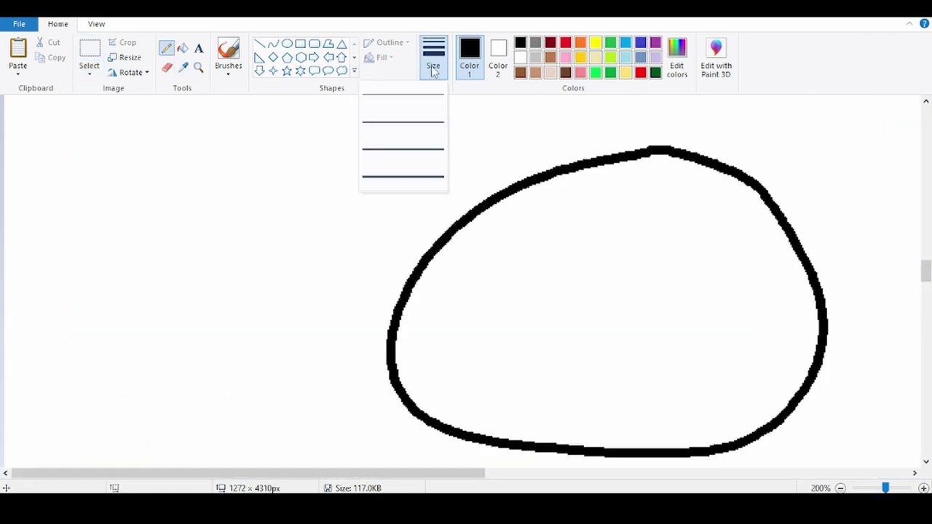
{"action": "left_click", "coordinate": [416, 121]}
{"action": "left_click_drag", "start_coordinate": [576, 225], "coordinate": [669, 230]}
{"action": "key", "text": "ctrl+z"}
{"action": "mouse_move", "coordinate": [465, 226]}
{"action": "left_mouse_down"}
{"action": "mouse_move", "coordinate": [516, 211]}
{"action": "mouse_move", "coordinate": [768, 201]}
{"action": "left_mouse_up"}
{"action": "left_click", "coordinate": [183, 49]}
{"action": "left_click", "coordinate": [619, 180]}
- Draw an upward-arching curve in sampled green across the fourth panel's first ball and fill the area below it green
{"action": "left_click", "coordinate": [182, 70]}
{"action": "scroll", "coordinate": [583, 233], "scroll_direction": "down", "scroll_amount": 12}
{"action": "left_click", "coordinate": [865, 292]}
{"action": "scroll", "coordinate": [510, 204], "scroll_direction": "up", "scroll_amount": 11}
{"action": "left_click_drag", "start_coordinate": [393, 255], "coordinate": [734, 220]}
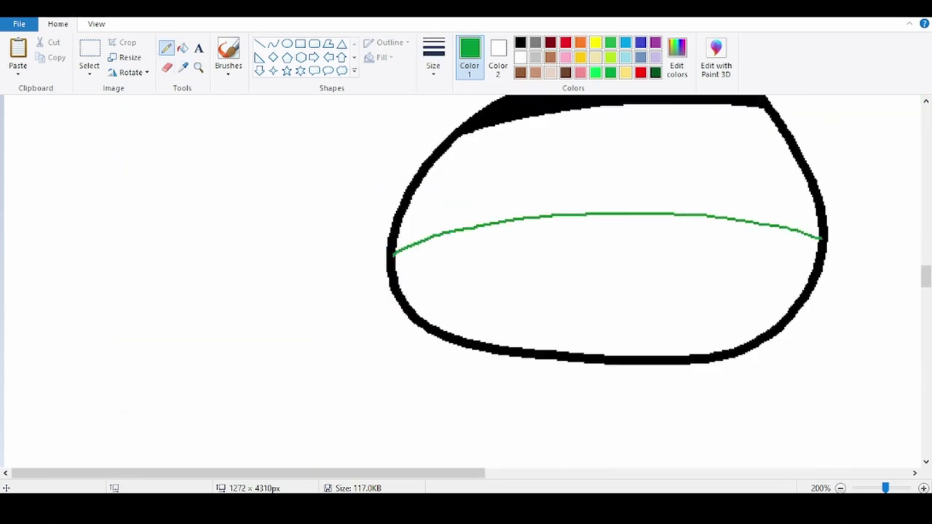
{"action": "left_click", "coordinate": [182, 48]}
{"action": "left_click", "coordinate": [553, 241]}
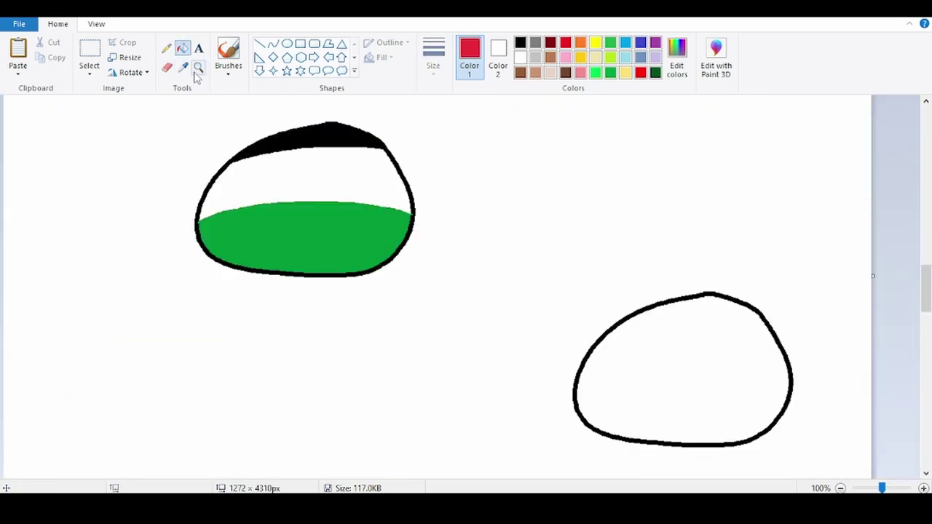
- Draw a red wedge on the left side of the fourth panel's first ball and fill its white and green parts red
{"action": "left_click", "coordinate": [198, 68]}
{"action": "left_click", "coordinate": [313, 205]}
{"action": "left_click", "coordinate": [167, 48]}
{"action": "scroll", "coordinate": [150, 127], "scroll_direction": "up", "scroll_amount": 2}
{"action": "mouse_move", "coordinate": [182, 437]}
{"action": "left_mouse_down"}
{"action": "mouse_move", "coordinate": [444, 264]}
{"action": "mouse_move", "coordinate": [315, 169]}
{"action": "left_mouse_up"}
{"action": "left_click", "coordinate": [183, 48]}
{"action": "left_click", "coordinate": [309, 220]}
{"action": "left_click", "coordinate": [305, 204]}
{"action": "key", "text": "ctrl+z"}
{"action": "left_click", "coordinate": [235, 386]}
- Close off the black area inside the wedge with a red line and fill that area red
{"action": "left_click", "coordinate": [166, 48]}
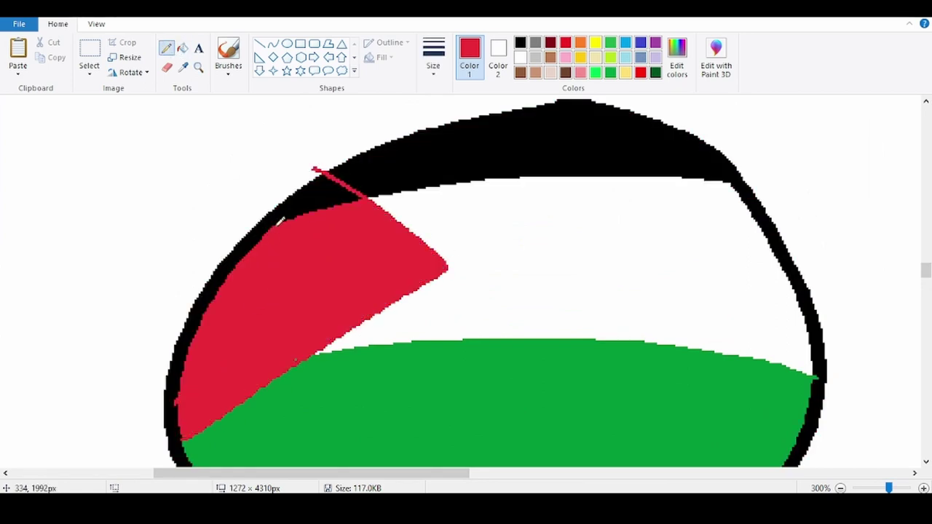
{"action": "left_click", "coordinate": [182, 48]}
{"action": "scroll", "coordinate": [333, 190], "scroll_direction": "down", "scroll_amount": 1}
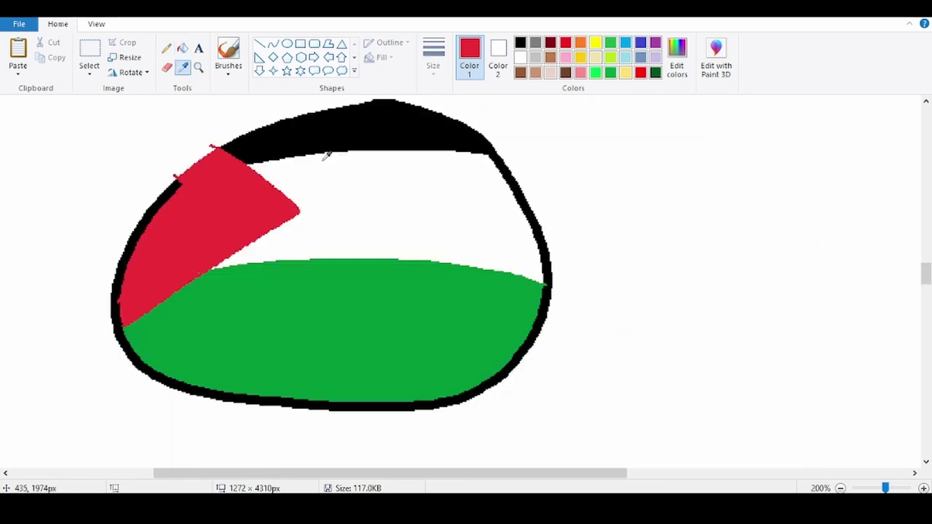
- Draw an arching curve in sampled dark green across the ball's green area and fill the part below it dark green
{"action": "scroll", "coordinate": [334, 180], "scroll_direction": "down", "scroll_amount": 1}
{"action": "scroll", "coordinate": [334, 180], "scroll_direction": "up", "scroll_amount": 3}
{"action": "left_click", "coordinate": [233, 199]}
{"action": "left_click", "coordinate": [198, 68]}
{"action": "scroll", "coordinate": [335, 319], "scroll_direction": "down", "scroll_amount": 3}
{"action": "left_click", "coordinate": [335, 319]}
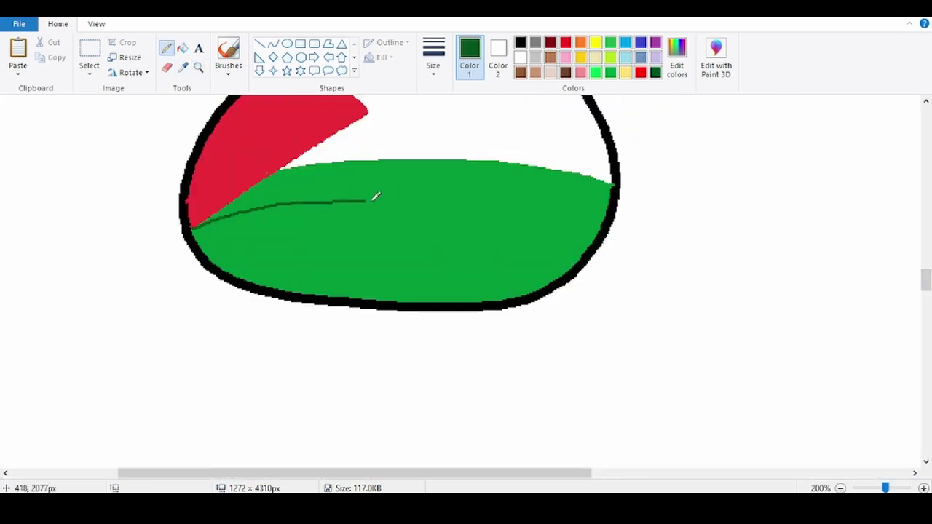
{"action": "left_click", "coordinate": [182, 48]}
{"action": "left_click", "coordinate": [448, 283]}
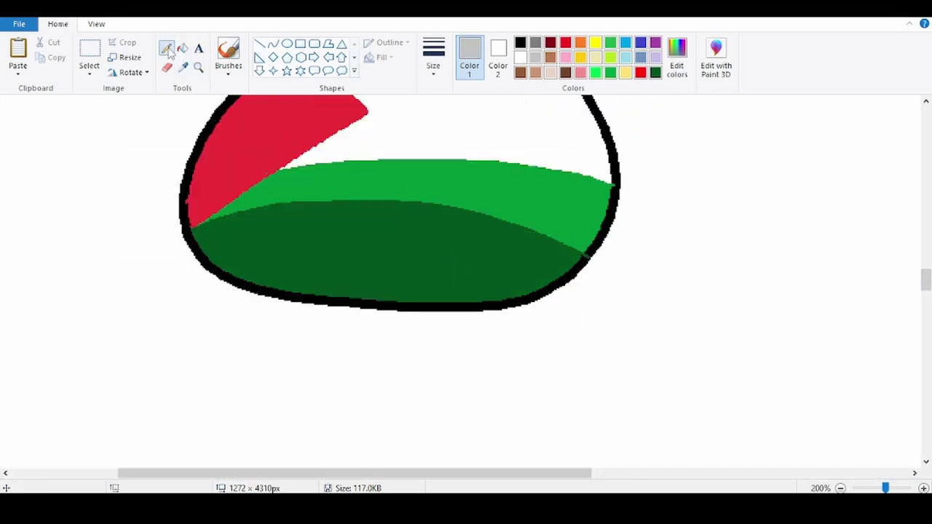
- Draw a flat oval shadow outline in light gray beneath the flag ball and fill it light gray
{"action": "mouse_move", "coordinate": [216, 270]}
{"action": "left_mouse_down"}
{"action": "mouse_move", "coordinate": [248, 316]}
{"action": "mouse_move", "coordinate": [611, 325]}
{"action": "left_mouse_up"}
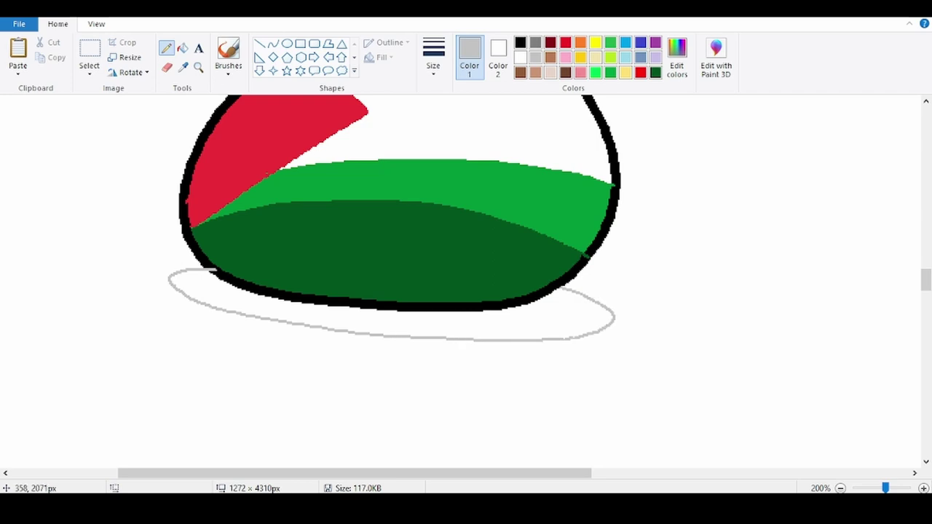
{"action": "left_click", "coordinate": [471, 327]}
{"action": "left_click", "coordinate": [285, 349]}
{"action": "key", "text": "ctrl+z"}
{"action": "scroll", "coordinate": [306, 313], "scroll_direction": "up", "scroll_amount": 3}
{"action": "scroll", "coordinate": [291, 364], "scroll_direction": "down", "scroll_amount": 1}
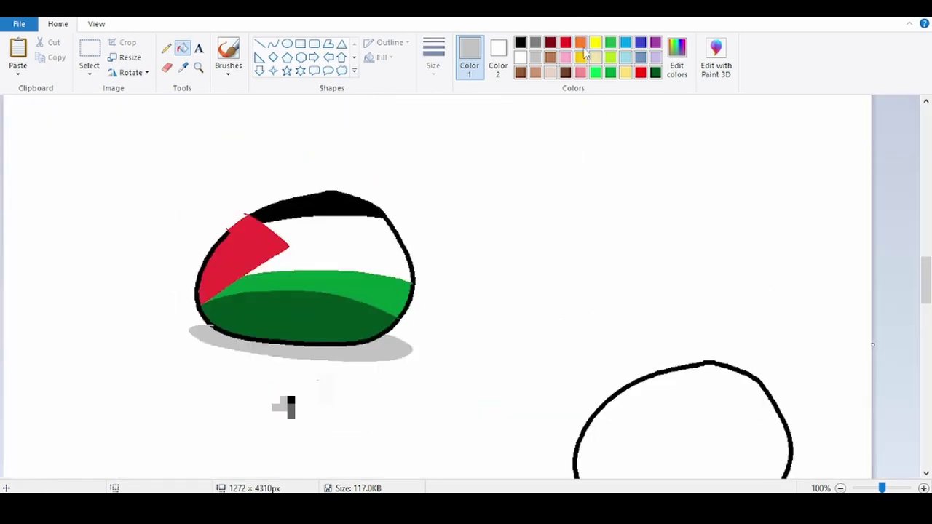
- Fill the ball's black area orange and paste the copied ball outline over it, aligned with the ball's edge
{"action": "left_click", "coordinate": [580, 43]}
{"action": "left_click", "coordinate": [321, 205]}
{"action": "key", "text": "ctrl+v"}
{"action": "left_click_drag", "start_coordinate": [256, 185], "coordinate": [381, 267]}
{"action": "key", "text": "Left"}
{"action": "key", "text": "Right"}
{"action": "left_click", "coordinate": [478, 280]}
- Fill the orange upper band of the flag ball black
{"action": "left_click", "coordinate": [183, 48]}
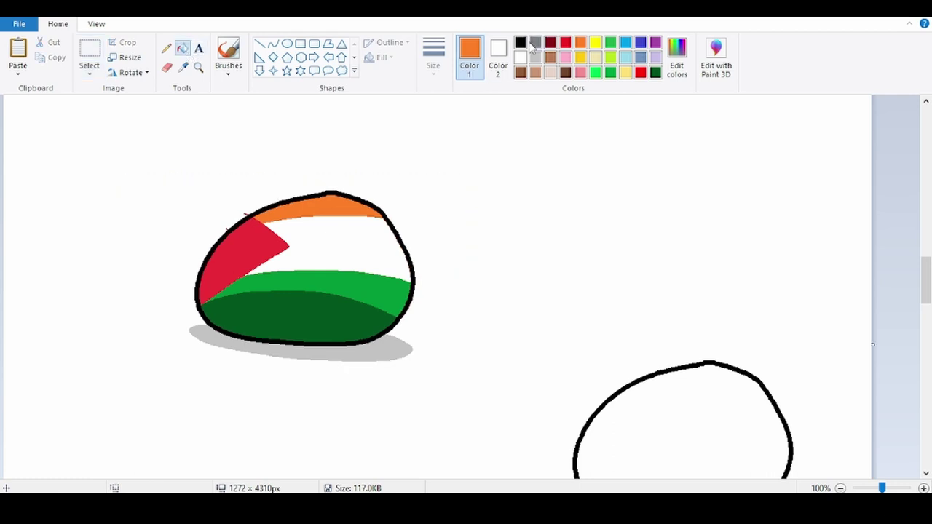
{"action": "left_click", "coordinate": [521, 43]}
{"action": "left_click", "coordinate": [327, 206]}
- Fill the stray red marks outside the ball's outline white and save the file
{"action": "left_click", "coordinate": [198, 68]}
{"action": "left_click", "coordinate": [255, 186]}
{"action": "left_click", "coordinate": [251, 184]}
{"action": "left_click", "coordinate": [244, 183]}
{"action": "left_click", "coordinate": [243, 186]}
{"action": "left_click", "coordinate": [244, 193]}
{"action": "left_click", "coordinate": [244, 197]}
{"action": "left_click", "coordinate": [183, 48]}
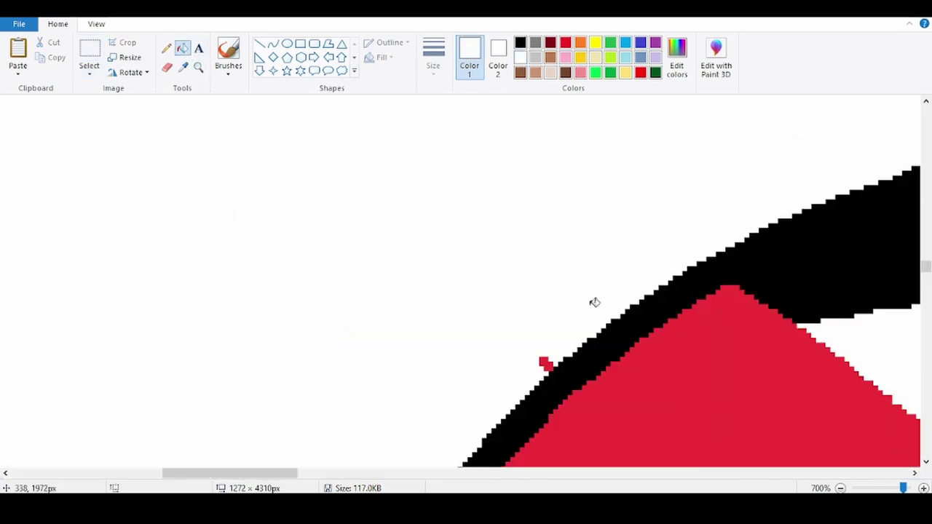
{"action": "left_click", "coordinate": [546, 364]}
{"action": "scroll", "coordinate": [418, 289], "scroll_direction": "down", "scroll_amount": 6}
{"action": "key", "text": "ctrl+s"}
- Move the empty ball outline below the divider line under the fourth panel
{"action": "scroll", "coordinate": [391, 279], "scroll_direction": "up", "scroll_amount": 2}
{"action": "left_click", "coordinate": [90, 51]}
{"action": "scroll", "coordinate": [334, 332], "scroll_direction": "down", "scroll_amount": 1}
{"action": "left_click_drag", "start_coordinate": [81, 226], "coordinate": [222, 334]}
{"action": "left_click_drag", "start_coordinate": [186, 295], "coordinate": [182, 326]}
{"action": "left_click_drag", "start_coordinate": [291, 301], "coordinate": [333, 359]}
{"action": "scroll", "coordinate": [360, 374], "scroll_direction": "down", "scroll_amount": 2}
{"action": "scroll", "coordinate": [320, 350], "scroll_direction": "down", "scroll_amount": 2}
{"action": "mouse_move", "coordinate": [6, 222]}
{"action": "left_mouse_down"}
{"action": "mouse_move", "coordinate": [325, 391]}
{"action": "mouse_move", "coordinate": [340, 434]}
{"action": "left_mouse_up"}
{"action": "scroll", "coordinate": [233, 291], "scroll_direction": "down", "scroll_amount": 1}
{"action": "left_click_drag", "start_coordinate": [219, 250], "coordinate": [243, 325]}
- Select the flag ball with its shadow and reposition it in the left half of the fourth panel
{"action": "scroll", "coordinate": [211, 324], "scroll_direction": "up", "scroll_amount": 3}
{"action": "left_click_drag", "start_coordinate": [67, 146], "coordinate": [220, 277]}
{"action": "left_click_drag", "start_coordinate": [109, 183], "coordinate": [123, 408]}
{"action": "left_click_drag", "start_coordinate": [131, 200], "coordinate": [117, 191]}
{"action": "scroll", "coordinate": [150, 141], "scroll_direction": "up", "scroll_amount": 2}
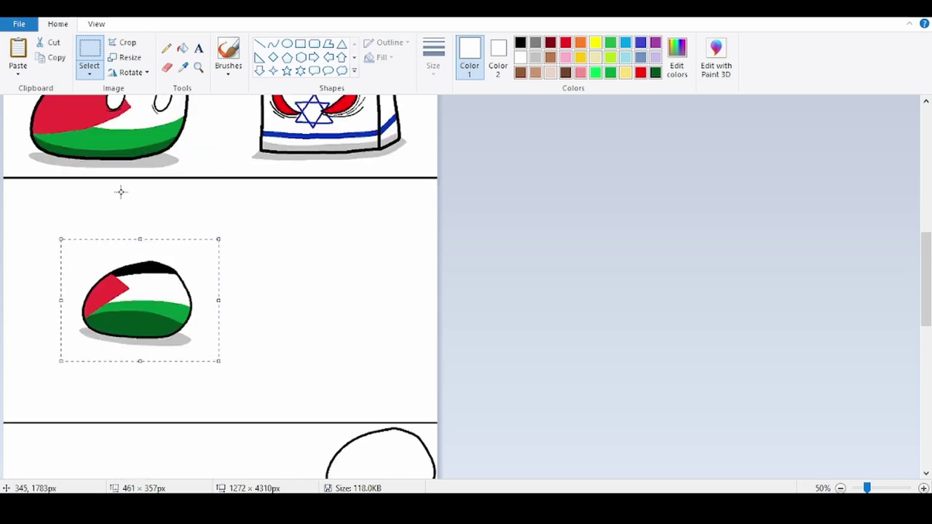
- Draw a large oval around the flag ball with the thickest pencil in a custom near-black color
{"action": "left_click", "coordinate": [166, 48]}
{"action": "left_click", "coordinate": [677, 57]}
{"action": "left_click_drag", "start_coordinate": [612, 222], "coordinate": [613, 273]}
{"action": "left_click", "coordinate": [339, 346]}
{"action": "left_click", "coordinate": [433, 57]}
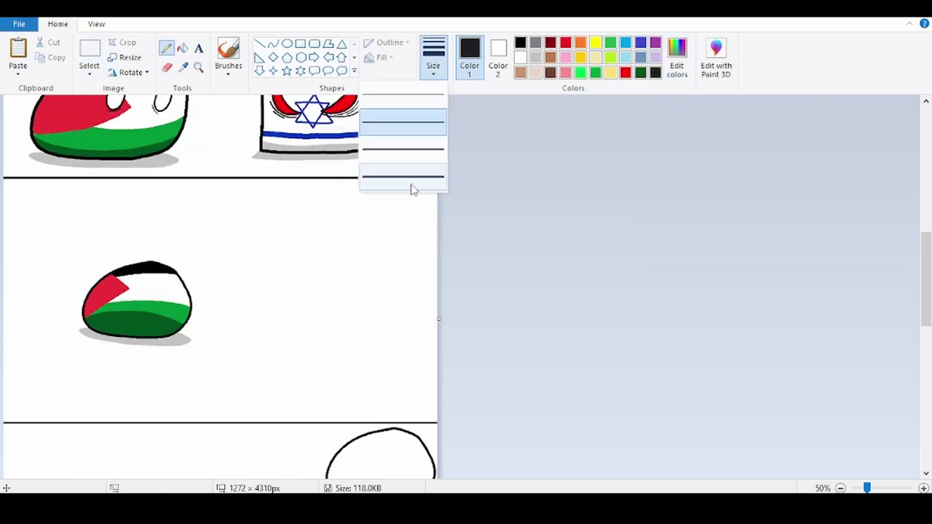
{"action": "left_click", "coordinate": [412, 181]}
{"action": "scroll", "coordinate": [279, 274], "scroll_direction": "up", "scroll_amount": 1}
{"action": "scroll", "coordinate": [279, 275], "scroll_direction": "down", "scroll_amount": 3}
{"action": "mouse_move", "coordinate": [90, 241]}
{"action": "left_mouse_down"}
{"action": "mouse_move", "coordinate": [193, 256]}
{"action": "mouse_move", "coordinate": [458, 187]}
{"action": "left_mouse_up"}
{"action": "scroll", "coordinate": [375, 109], "scroll_direction": "up", "scroll_amount": 1}
{"action": "scroll", "coordinate": [340, 339], "scroll_direction": "up", "scroll_amount": 2}
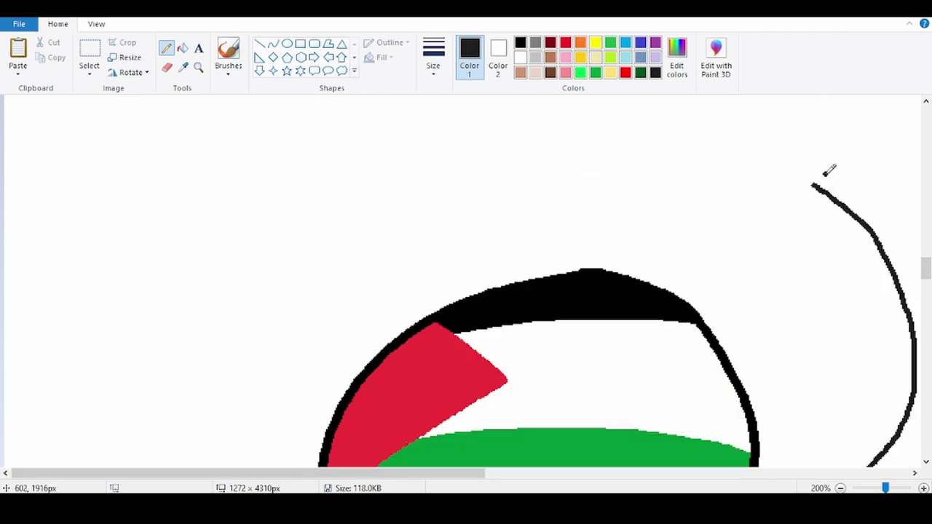
{"action": "mouse_move", "coordinate": [728, 139]}
{"action": "left_mouse_down"}
{"action": "mouse_move", "coordinate": [531, 121]}
{"action": "mouse_move", "coordinate": [254, 158]}
{"action": "mouse_move", "coordinate": [88, 360]}
{"action": "left_mouse_up"}
{"action": "scroll", "coordinate": [41, 307], "scroll_direction": "down", "scroll_amount": 2}
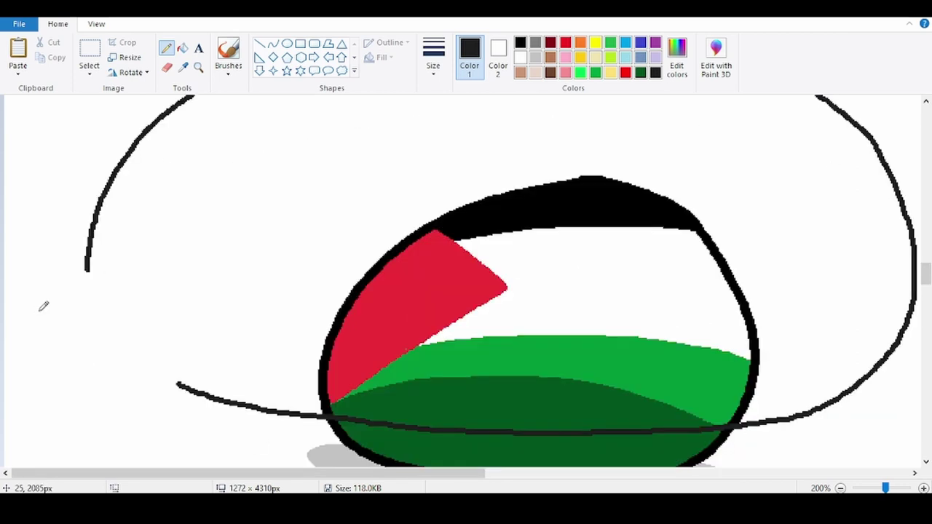
- Draw a second, slightly larger near-black oval around the first one to form the ring's rim
{"action": "scroll", "coordinate": [40, 247], "scroll_direction": "down", "scroll_amount": 2}
{"action": "mouse_move", "coordinate": [35, 257]}
{"action": "left_mouse_down"}
{"action": "mouse_move", "coordinate": [115, 309]}
{"action": "mouse_move", "coordinate": [409, 397]}
{"action": "mouse_move", "coordinate": [735, 395]}
{"action": "mouse_move", "coordinate": [853, 362]}
{"action": "left_mouse_up"}
{"action": "scroll", "coordinate": [610, 262], "scroll_direction": "up", "scroll_amount": 3}
{"action": "left_click_drag", "start_coordinate": [61, 427], "coordinate": [71, 291]}
{"action": "key", "text": "ctrl+z"}
{"action": "mouse_move", "coordinate": [53, 435]}
{"action": "left_mouse_down"}
{"action": "mouse_move", "coordinate": [104, 214]}
{"action": "mouse_move", "coordinate": [416, 105]}
{"action": "mouse_move", "coordinate": [694, 115]}
{"action": "left_mouse_up"}
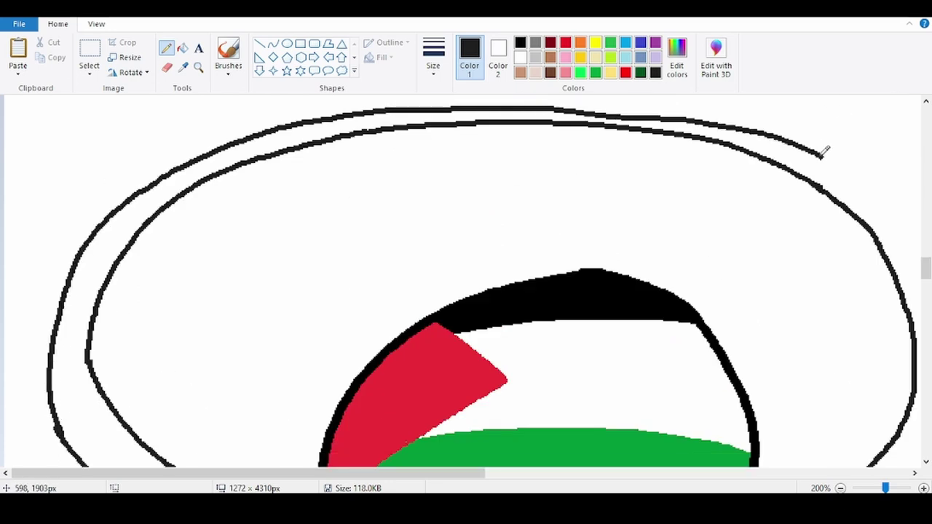
{"action": "left_click", "coordinate": [198, 67]}
{"action": "right_click", "coordinate": [473, 267]}
{"action": "left_click", "coordinate": [473, 267]}
{"action": "left_click_drag", "start_coordinate": [339, 198], "coordinate": [483, 375]}
{"action": "scroll", "coordinate": [370, 325], "scroll_direction": "down", "scroll_amount": 3}
{"action": "left_click_drag", "start_coordinate": [368, 415], "coordinate": [482, 267]}
{"action": "scroll", "coordinate": [491, 184], "scroll_direction": "down", "scroll_amount": 1, "text": "ctrl"}
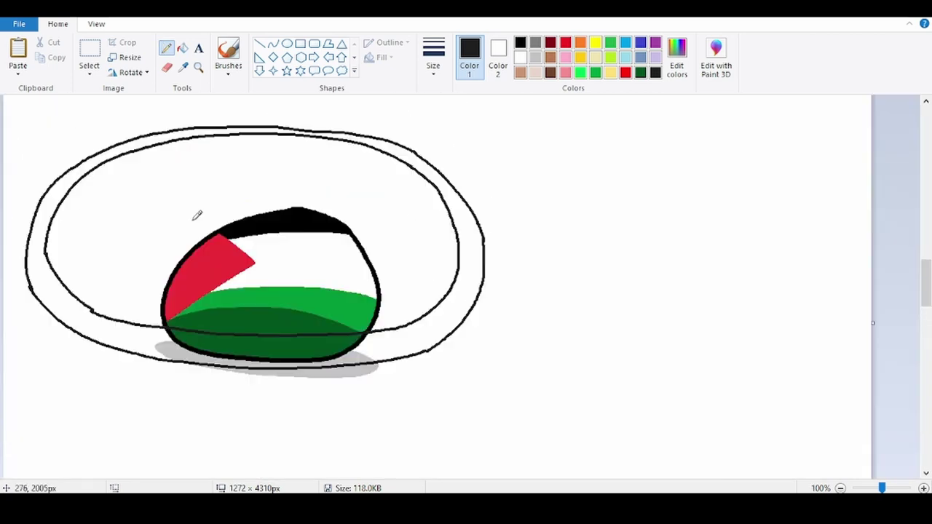
- Draw the two side edges and curved bottom edge of the ring's outer wall below the rim
{"action": "scroll", "coordinate": [206, 102], "scroll_direction": "up", "scroll_amount": 1, "text": "ctrl"}
{"action": "scroll", "coordinate": [229, 158], "scroll_direction": "down", "scroll_amount": 4}
{"action": "left_click_drag", "start_coordinate": [54, 154], "coordinate": [55, 442]}
{"action": "scroll", "coordinate": [2, 353], "scroll_direction": "down", "scroll_amount": 1, "text": "ctrl"}
{"action": "left_click_drag", "start_coordinate": [28, 267], "coordinate": [324, 321]}
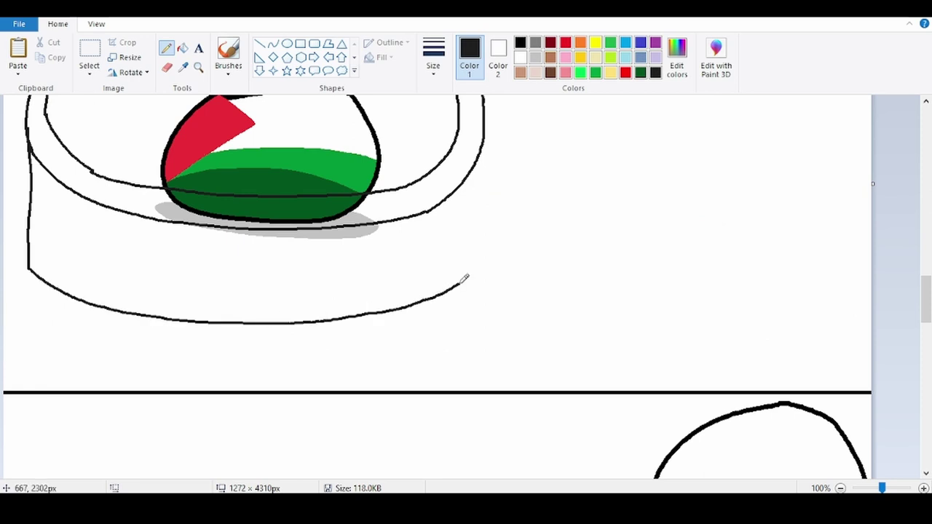
{"action": "scroll", "coordinate": [437, 284], "scroll_direction": "up", "scroll_amount": 3}
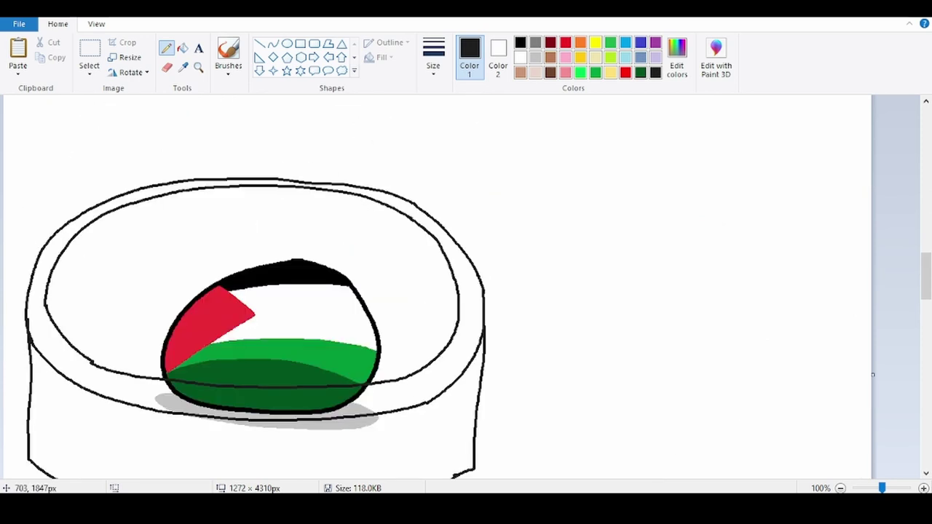
{"action": "left_click", "coordinate": [182, 48]}
{"action": "left_click", "coordinate": [677, 57]}
{"action": "left_click", "coordinate": [611, 213]}
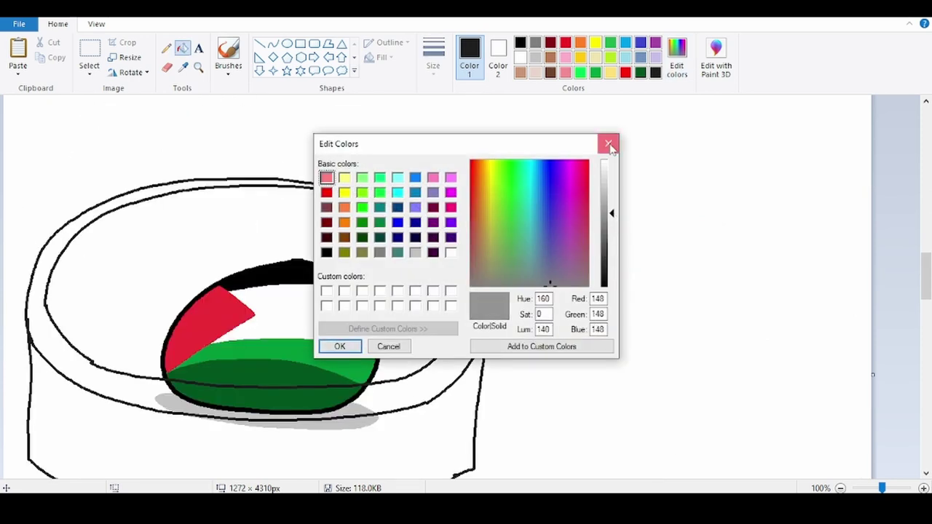
{"action": "left_click", "coordinate": [340, 346]}
- Draw a near-black arching curve inside the ring behind the ball to mark the base of the back wall
{"action": "left_click", "coordinate": [166, 48]}
{"action": "scroll", "coordinate": [128, 233], "scroll_direction": "up", "scroll_amount": 1, "text": "ctrl"}
{"action": "mouse_move", "coordinate": [145, 356]}
{"action": "left_mouse_down"}
{"action": "mouse_move", "coordinate": [489, 269]}
{"action": "mouse_move", "coordinate": [822, 330]}
{"action": "left_mouse_up"}
{"action": "scroll", "coordinate": [898, 373], "scroll_direction": "down", "scroll_amount": 1, "text": "ctrl"}
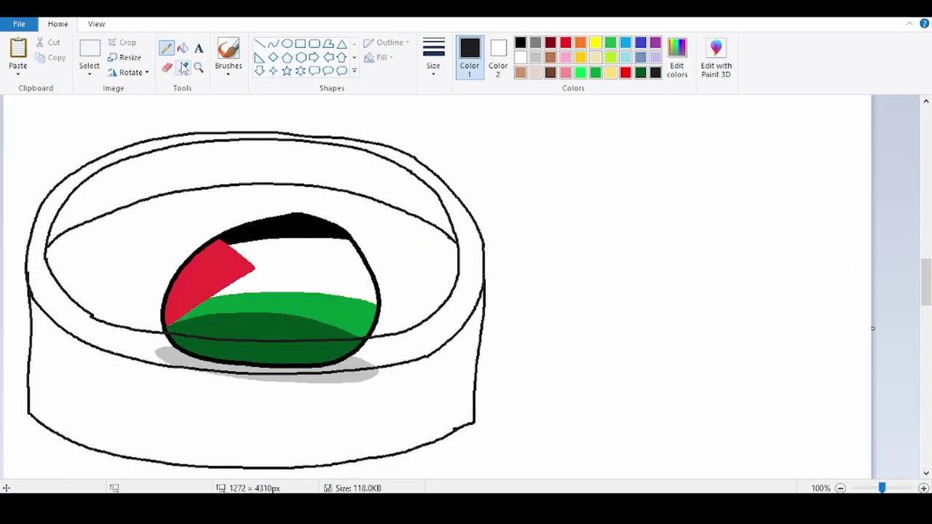
- Mix a medium gray and fill the ring's rim with it, covering the ball parts and shadow that overlap the rim
{"action": "left_click", "coordinate": [182, 48]}
{"action": "left_click", "coordinate": [677, 58]}
{"action": "left_click", "coordinate": [611, 217]}
{"action": "left_click", "coordinate": [335, 345]}
{"action": "left_click", "coordinate": [391, 348]}
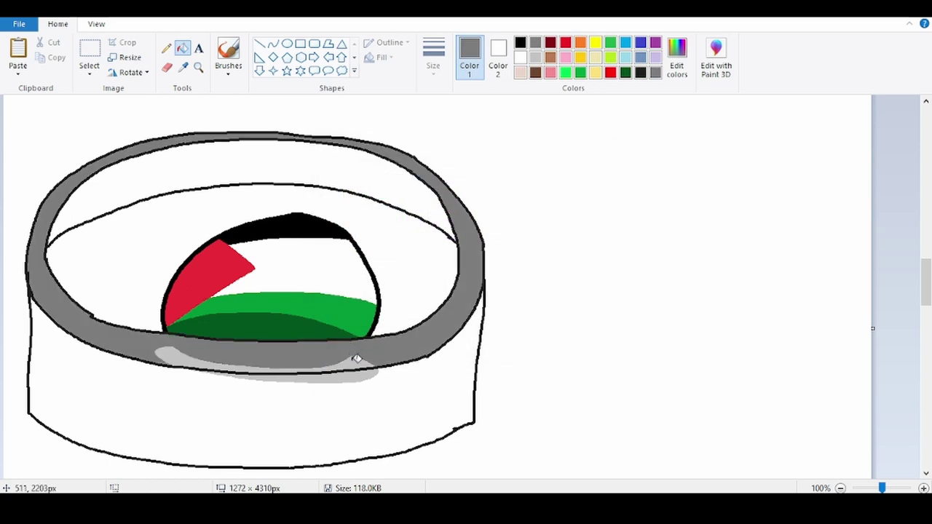
- Mix a darker gray and fill the ring's outer wall and the shadow overlapping it
{"action": "left_click", "coordinate": [678, 58]}
{"action": "left_click", "coordinate": [612, 235]}
{"action": "left_click", "coordinate": [338, 345]}
{"action": "left_click", "coordinate": [448, 399]}
- Draw a thin curve in a still darker gray across the ring's outer wall and fill the area below it
{"action": "left_click", "coordinate": [677, 58]}
{"action": "left_click", "coordinate": [612, 259]}
{"action": "left_click", "coordinate": [338, 345]}
{"action": "scroll", "coordinate": [338, 345], "scroll_direction": "up", "scroll_amount": 1, "text": "ctrl"}
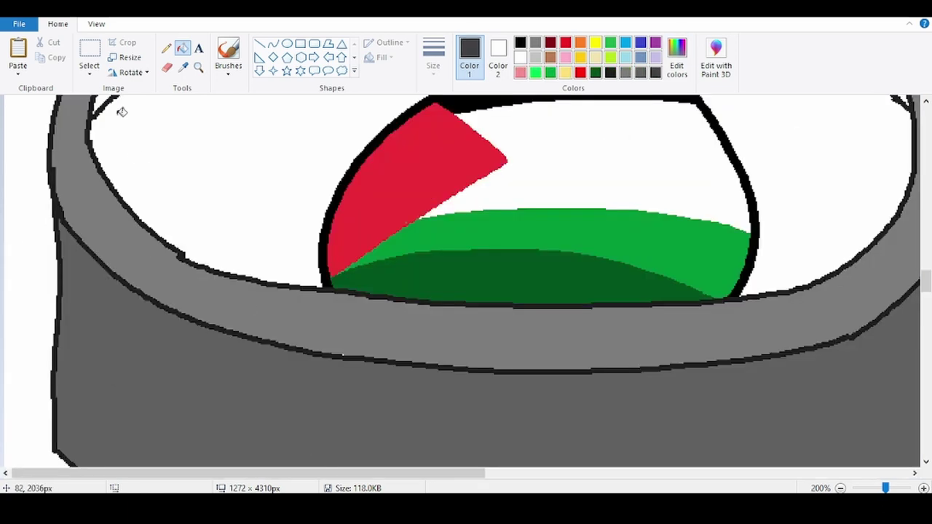
{"action": "left_click", "coordinate": [166, 48]}
{"action": "left_click", "coordinate": [434, 58]}
{"action": "scroll", "coordinate": [64, 241], "scroll_direction": "down", "scroll_amount": 2}
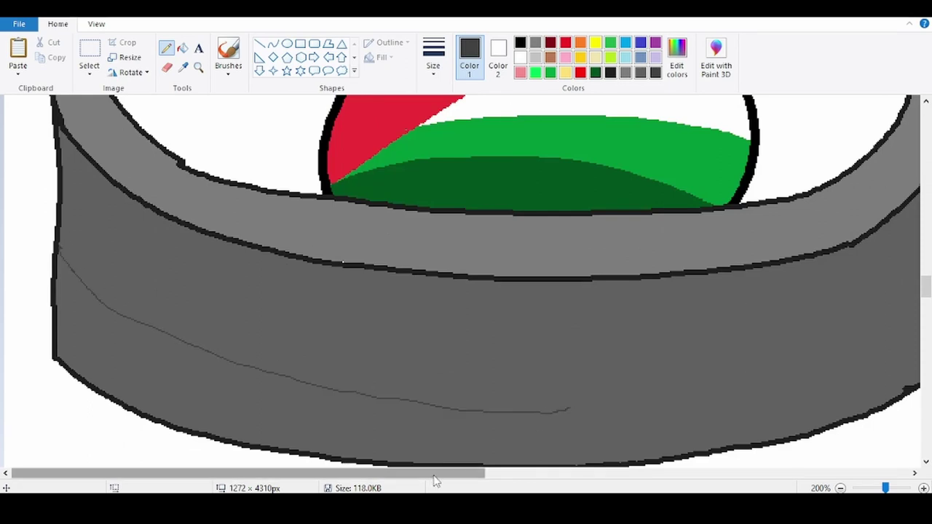
{"action": "left_click_drag", "start_coordinate": [277, 367], "coordinate": [568, 408]}
{"action": "scroll", "coordinate": [568, 408], "scroll_direction": "right", "scroll_amount": 3}
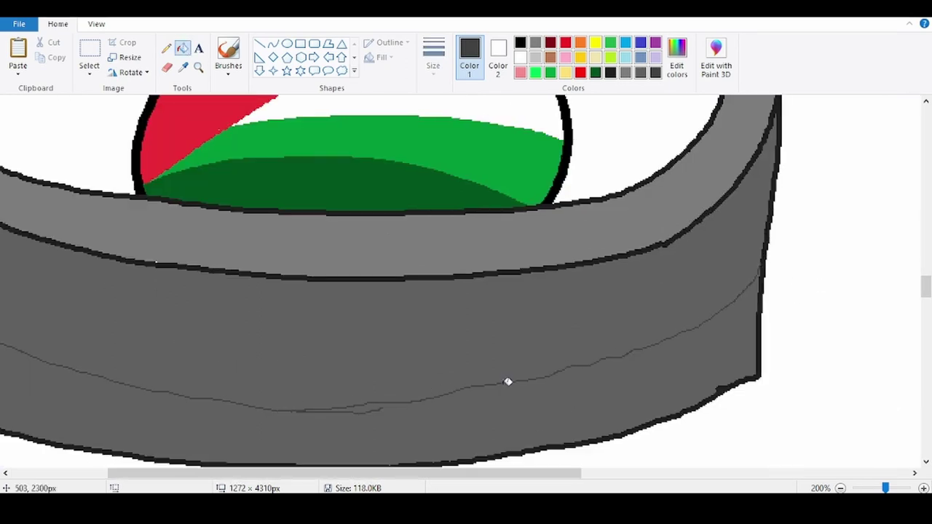
- Fill the ring's inner back wall dark gray and shade its lower part below a thin curve with an even darker gray
{"action": "scroll", "coordinate": [507, 387], "scroll_direction": "up", "scroll_amount": 10}
{"action": "left_click", "coordinate": [677, 59]}
{"action": "left_click", "coordinate": [612, 262]}
{"action": "left_click", "coordinate": [340, 346]}
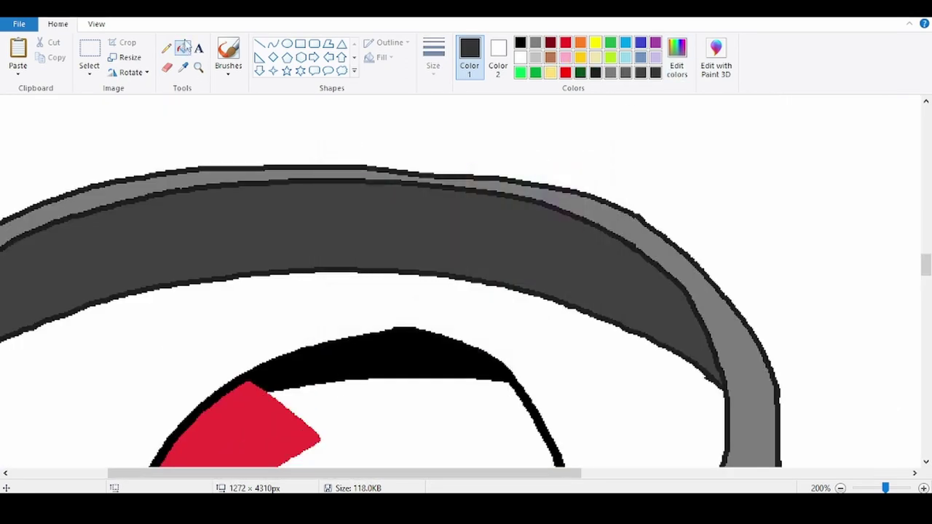
{"action": "left_click", "coordinate": [166, 47]}
{"action": "scroll", "coordinate": [106, 341], "scroll_direction": "left", "scroll_amount": 3}
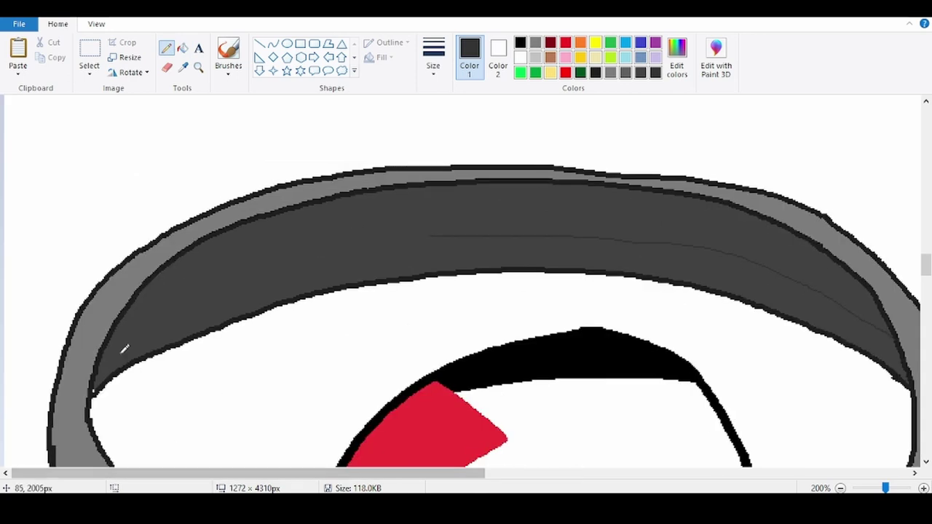
{"action": "left_click", "coordinate": [183, 48]}
{"action": "left_click", "coordinate": [384, 263]}
{"action": "scroll", "coordinate": [384, 264], "scroll_direction": "down", "scroll_amount": 1}
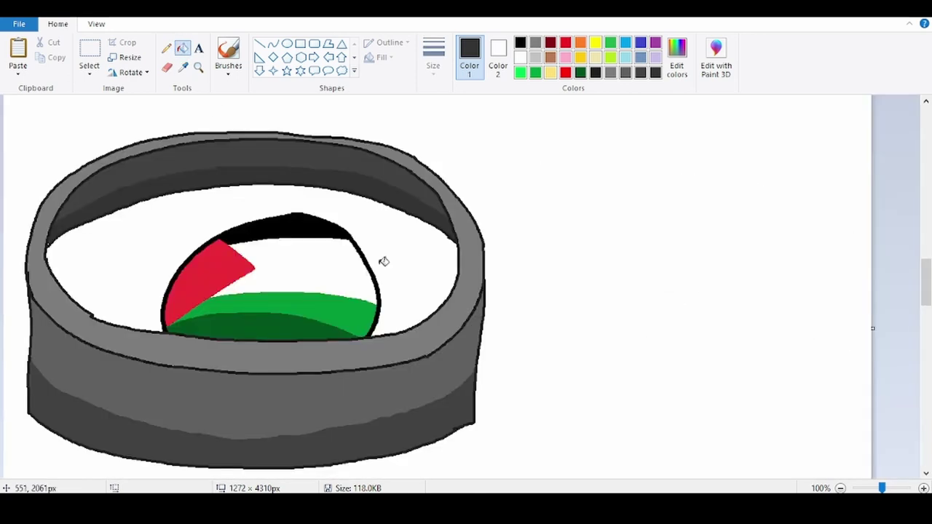
- Draw a thin light gray curve on the ring's floor around the left side and above the ball
{"action": "left_click", "coordinate": [166, 47]}
{"action": "scroll", "coordinate": [251, 244], "scroll_direction": "up", "scroll_amount": 2}
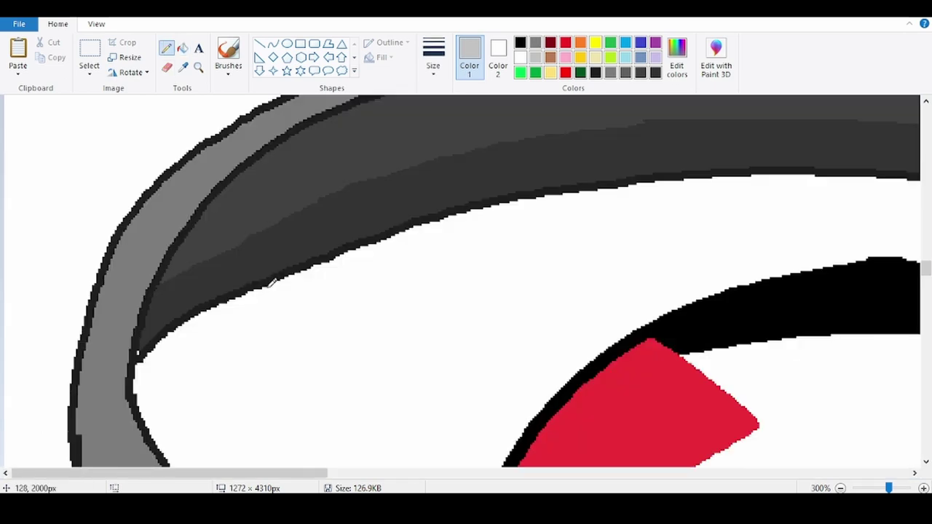
{"action": "scroll", "coordinate": [272, 284], "scroll_direction": "down", "scroll_amount": 1}
{"action": "mouse_move", "coordinate": [204, 377]}
{"action": "left_mouse_down"}
{"action": "mouse_move", "coordinate": [273, 293]}
{"action": "mouse_move", "coordinate": [372, 197]}
{"action": "left_mouse_up"}
{"action": "key", "text": "ctrl+z"}
{"action": "left_click_drag", "start_coordinate": [243, 436], "coordinate": [597, 134]}
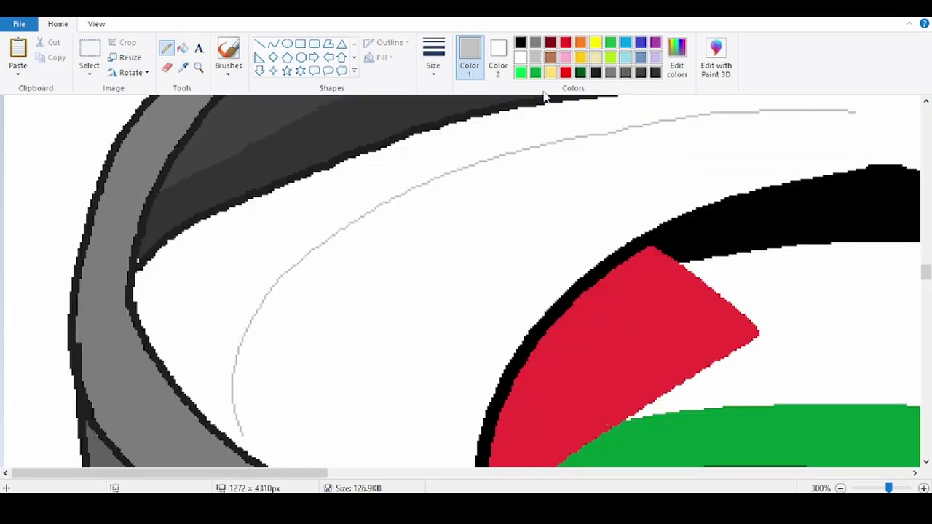
- Extend the thin light gray floor curve around the right side until it meets the ball's right edge
{"action": "scroll", "coordinate": [364, 193], "scroll_direction": "up", "scroll_amount": 3}
{"action": "scroll", "coordinate": [499, 295], "scroll_direction": "down", "scroll_amount": 5}
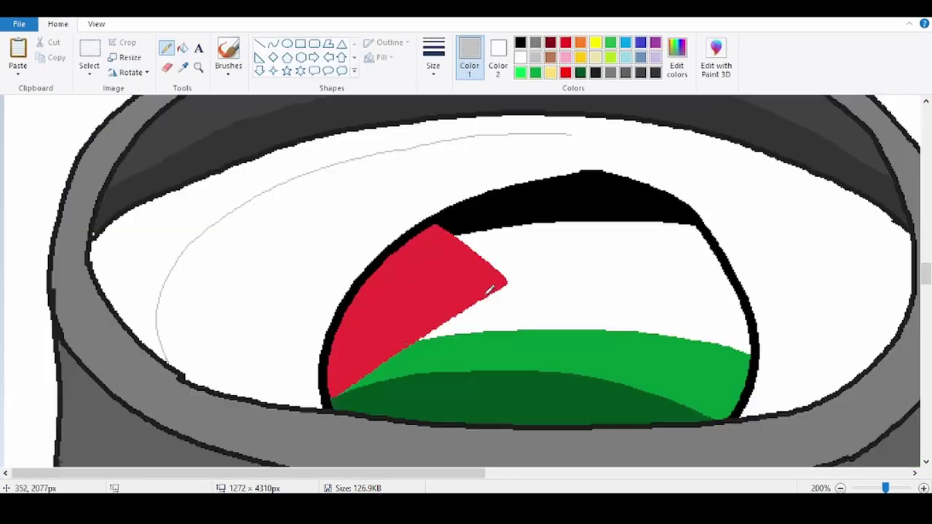
{"action": "scroll", "coordinate": [682, 214], "scroll_direction": "up", "scroll_amount": 2}
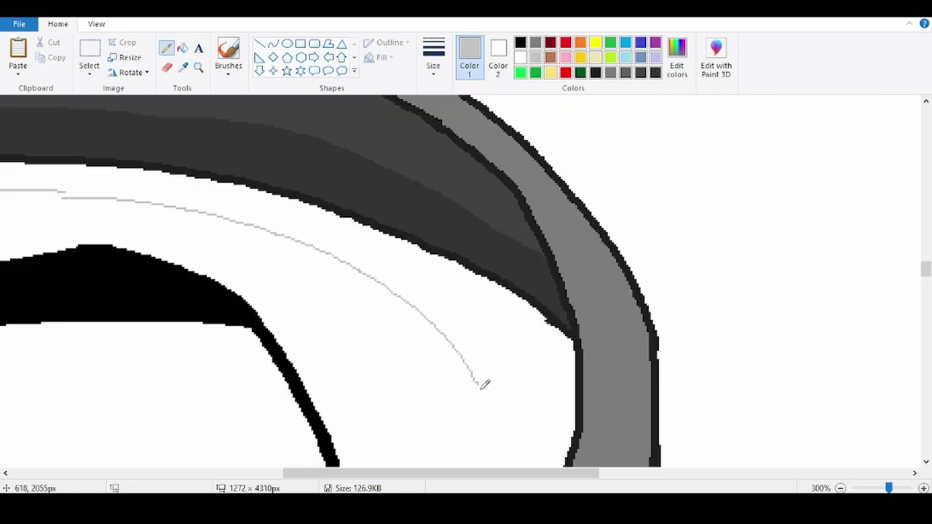
{"action": "scroll", "coordinate": [597, 364], "scroll_direction": "down", "scroll_amount": 3}
{"action": "scroll", "coordinate": [597, 365], "scroll_direction": "up", "scroll_amount": 1}
{"action": "left_click_drag", "start_coordinate": [348, 353], "coordinate": [490, 230]}
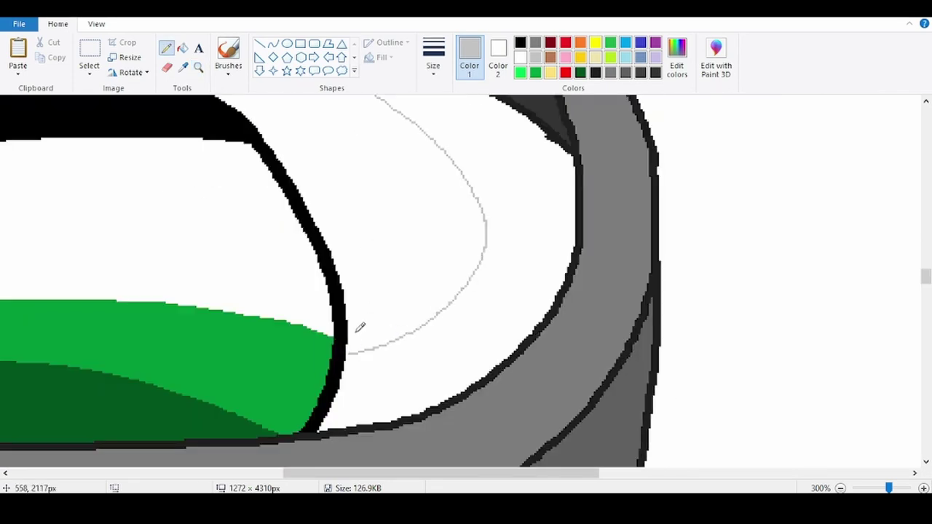
{"action": "scroll", "coordinate": [311, 217], "scroll_direction": "up", "scroll_amount": 1}
- Fill the floor area between the curve and the ring's walls light gray and save the file
{"action": "left_click", "coordinate": [183, 49]}
{"action": "left_click", "coordinate": [428, 189]}
{"action": "scroll", "coordinate": [429, 190], "scroll_direction": "down", "scroll_amount": 2}
{"action": "key", "text": "ctrl+s"}
- Erase the uneven gray edge of the floor shadow above the ball
{"action": "scroll", "coordinate": [417, 189], "scroll_direction": "up", "scroll_amount": 1}
{"action": "left_click", "coordinate": [198, 67]}
{"action": "scroll", "coordinate": [291, 200], "scroll_direction": "up", "scroll_amount": 4}
{"action": "left_click", "coordinate": [168, 67]}
{"action": "left_click_drag", "start_coordinate": [420, 190], "coordinate": [301, 178]}
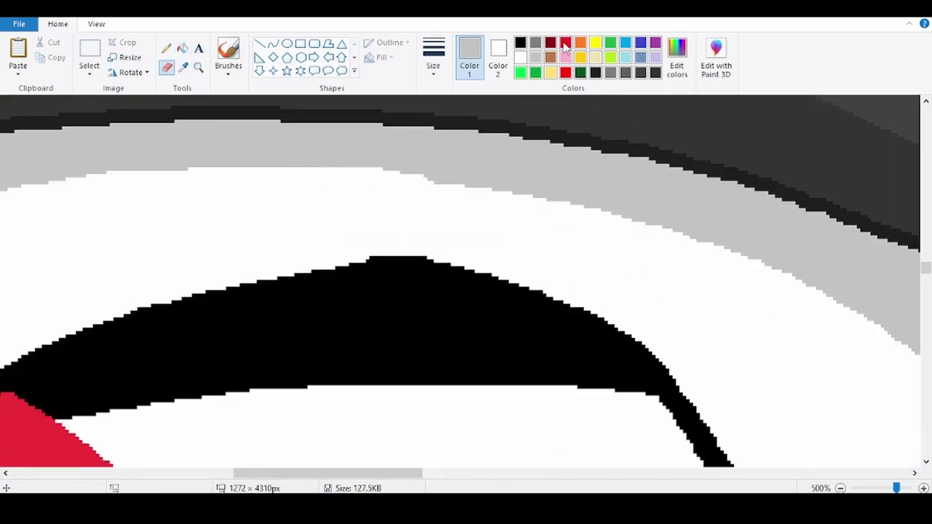
- Set the pencil to bright red with the thickest line size for lettering the front of the gray ring
{"action": "left_click", "coordinate": [566, 72]}
{"action": "scroll", "coordinate": [408, 196], "scroll_direction": "down", "scroll_amount": 2}
{"action": "left_click", "coordinate": [167, 49]}
{"action": "left_click", "coordinate": [433, 58]}
{"action": "left_click", "coordinate": [430, 174]}
{"action": "scroll", "coordinate": [415, 187], "scroll_direction": "down", "scroll_amount": 3}
{"action": "scroll", "coordinate": [407, 182], "scroll_direction": "up", "scroll_amount": 1}
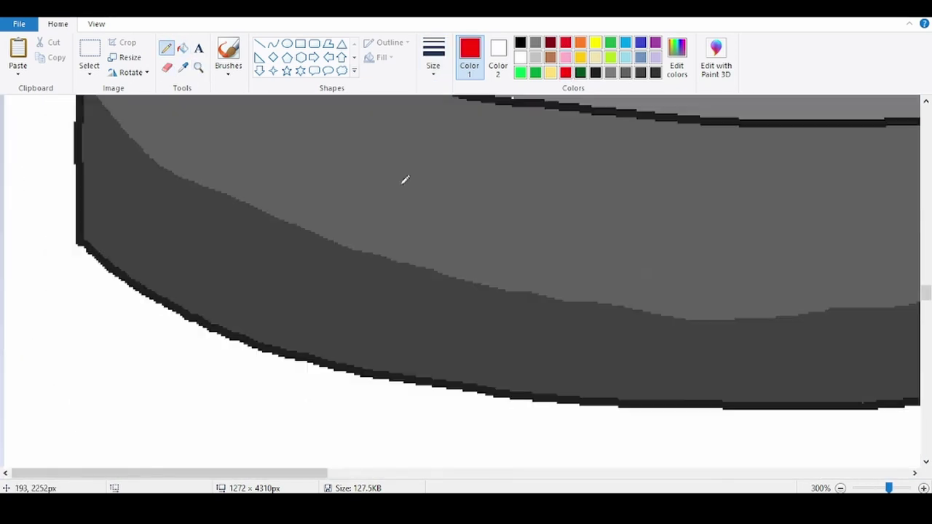
{"action": "mouse_move", "coordinate": [545, 146]}
{"action": "left_mouse_down"}
{"action": "mouse_move", "coordinate": [522, 311]}
{"action": "mouse_move", "coordinate": [484, 237]}
{"action": "left_mouse_up"}
{"action": "mouse_move", "coordinate": [590, 320]}
{"action": "left_mouse_down"}
{"action": "mouse_move", "coordinate": [651, 158]}
{"action": "mouse_move", "coordinate": [717, 312]}
{"action": "left_mouse_up"}
{"action": "left_click_drag", "start_coordinate": [608, 232], "coordinate": [692, 236]}
{"action": "scroll", "coordinate": [692, 235], "scroll_direction": "down", "scroll_amount": 1}
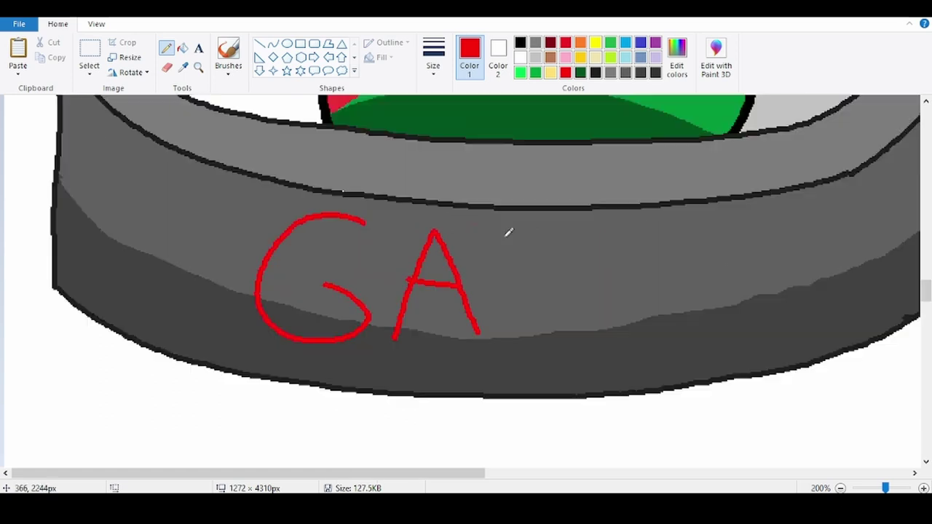
{"action": "left_click_drag", "start_coordinate": [502, 234], "coordinate": [575, 337]}
{"action": "key", "text": "ctrl+z"}
{"action": "key", "text": "ctrl+z"}
{"action": "key", "text": "ctrl+z"}
{"action": "key", "text": "ctrl+z"}
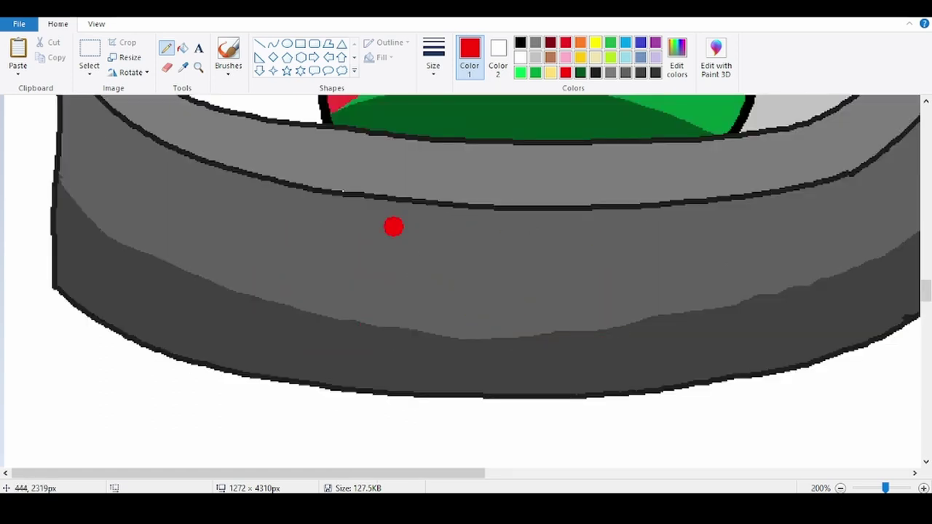
- Write "GAZA" in thick red capital letters across the front wall of the gray ring
{"action": "mouse_move", "coordinate": [393, 227]}
{"action": "left_mouse_down"}
{"action": "mouse_move", "coordinate": [297, 289]}
{"action": "mouse_move", "coordinate": [401, 314]}
{"action": "mouse_move", "coordinate": [360, 289]}
{"action": "left_mouse_up"}
{"action": "left_click_drag", "start_coordinate": [441, 357], "coordinate": [519, 310]}
{"action": "left_click_drag", "start_coordinate": [554, 253], "coordinate": [641, 332]}
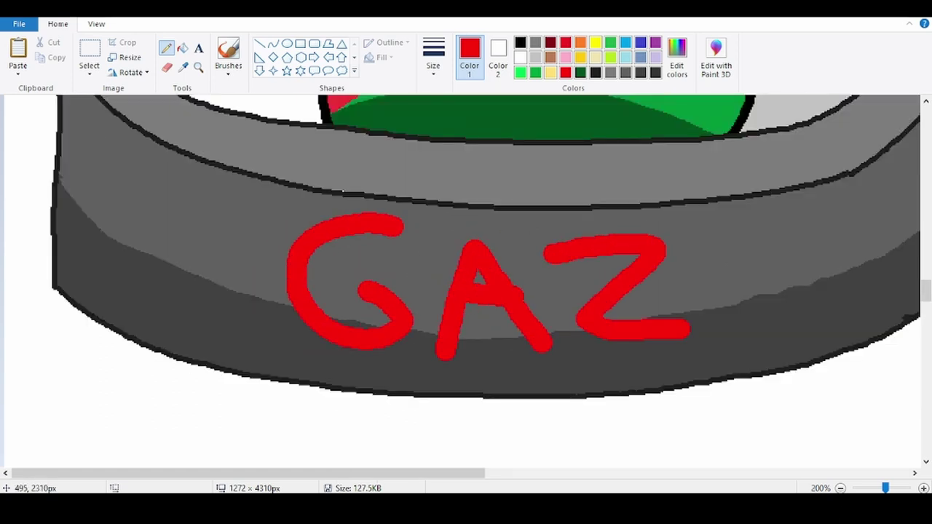
{"action": "left_click_drag", "start_coordinate": [720, 308], "coordinate": [810, 286]}
{"action": "left_click_drag", "start_coordinate": [747, 276], "coordinate": [788, 292]}
- Draw two round black eyes on the flag ball's white stripe and add thin wrinkle lines beneath them
{"action": "scroll", "coordinate": [835, 316], "scroll_direction": "up", "scroll_amount": 3}
{"action": "left_click", "coordinate": [434, 54]}
{"action": "left_click", "coordinate": [437, 177]}
{"action": "left_click", "coordinate": [198, 66]}
{"action": "left_click", "coordinate": [529, 267]}
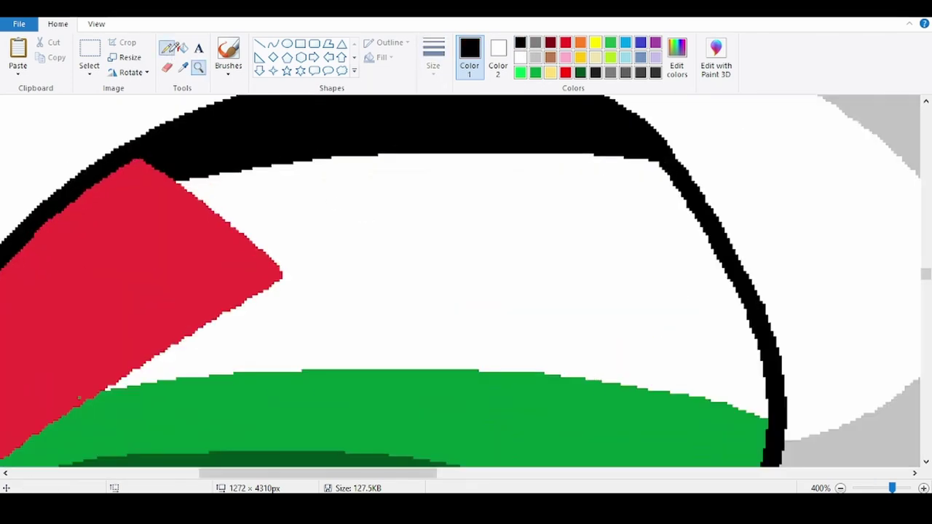
{"action": "mouse_move", "coordinate": [651, 226]}
{"action": "left_mouse_down"}
{"action": "mouse_move", "coordinate": [619, 306]}
{"action": "mouse_move", "coordinate": [652, 226]}
{"action": "left_mouse_up"}
{"action": "left_click_drag", "start_coordinate": [355, 230], "coordinate": [359, 227]}
{"action": "left_click", "coordinate": [434, 60]}
{"action": "left_click", "coordinate": [438, 128]}
{"action": "left_click_drag", "start_coordinate": [411, 300], "coordinate": [388, 338]}
{"action": "left_click", "coordinate": [535, 57]}
{"action": "scroll", "coordinate": [318, 218], "scroll_direction": "down", "scroll_amount": 2, "text": "ctrl"}
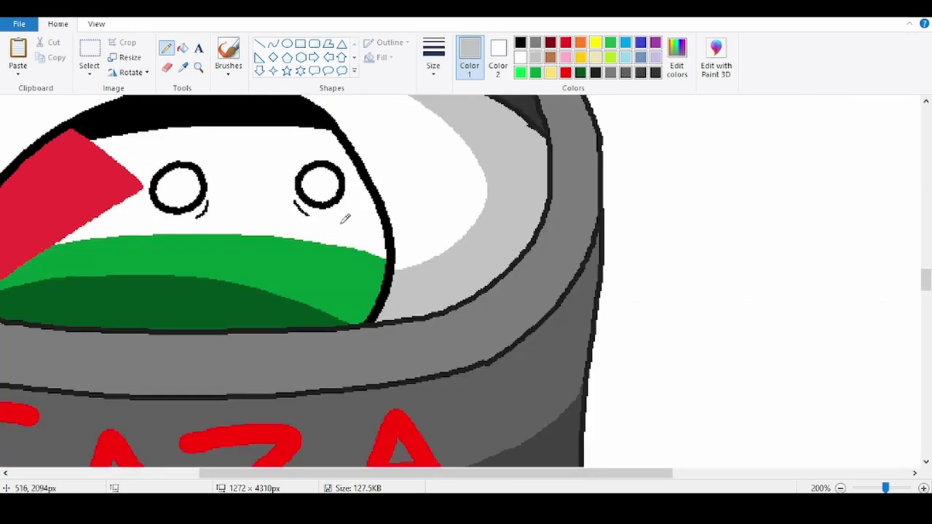
{"action": "scroll", "coordinate": [649, 252], "scroll_direction": "up", "scroll_amount": 1, "text": "ctrl"}
{"action": "left_click", "coordinate": [677, 58]}
{"action": "left_click", "coordinate": [608, 143]}
{"action": "left_click", "coordinate": [536, 43]}
{"action": "left_click_drag", "start_coordinate": [677, 247], "coordinate": [680, 265]}
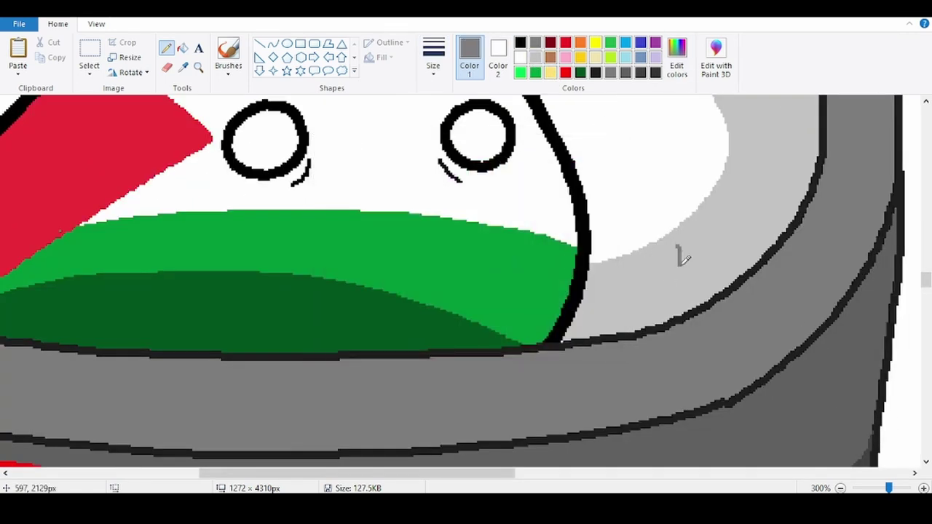
- Mix a custom very light gray, test it with a short stroke on the ring, and undo the stroke
{"action": "left_click", "coordinate": [678, 60]}
{"action": "left_click_drag", "start_coordinate": [613, 219], "coordinate": [611, 179]}
{"action": "left_click", "coordinate": [351, 345]}
{"action": "left_click_drag", "start_coordinate": [683, 282], "coordinate": [660, 333]}
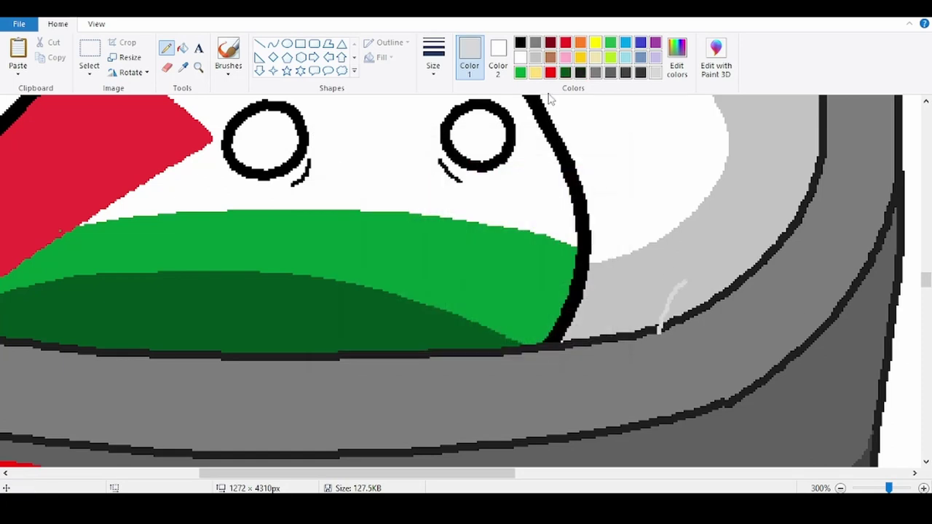
{"action": "key", "text": "ctrl+z"}
- Draw light gray looping wire along the ring's right front rim and up its right side, using thinner lines farther back
{"action": "left_click", "coordinate": [434, 60]}
{"action": "left_click", "coordinate": [435, 150]}
{"action": "mouse_move", "coordinate": [339, 405]}
{"action": "left_mouse_down"}
{"action": "mouse_move", "coordinate": [396, 268]}
{"action": "mouse_move", "coordinate": [566, 212]}
{"action": "mouse_move", "coordinate": [736, 188]}
{"action": "mouse_move", "coordinate": [848, 89]}
{"action": "left_mouse_up"}
{"action": "scroll", "coordinate": [845, 131], "scroll_direction": "up", "scroll_amount": 5}
{"action": "left_click", "coordinate": [434, 54]}
{"action": "left_click", "coordinate": [431, 129]}
{"action": "mouse_move", "coordinate": [856, 436]}
{"action": "left_mouse_down"}
{"action": "mouse_move", "coordinate": [866, 292]}
{"action": "mouse_move", "coordinate": [860, 164]}
{"action": "mouse_move", "coordinate": [771, 108]}
{"action": "left_mouse_up"}
- Continue the thin light gray wire loops along the ring's back rim from the right side across to the left
{"action": "scroll", "coordinate": [770, 110], "scroll_direction": "up", "scroll_amount": 4}
{"action": "left_click_drag", "start_coordinate": [268, 167], "coordinate": [581, 209]}
{"action": "left_click_drag", "start_coordinate": [703, 260], "coordinate": [762, 293]}
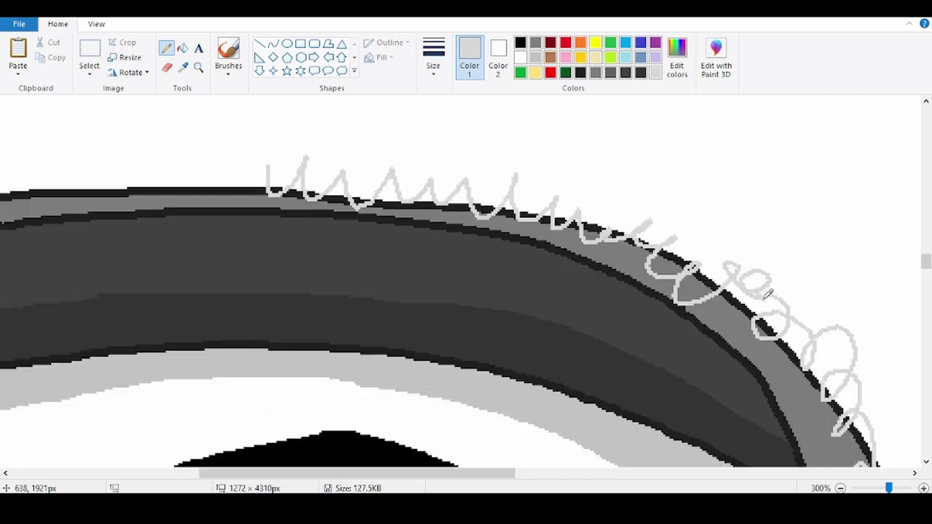
{"action": "left_click_drag", "start_coordinate": [459, 474], "coordinate": [322, 473]}
{"action": "left_click_drag", "start_coordinate": [175, 211], "coordinate": [281, 209]}
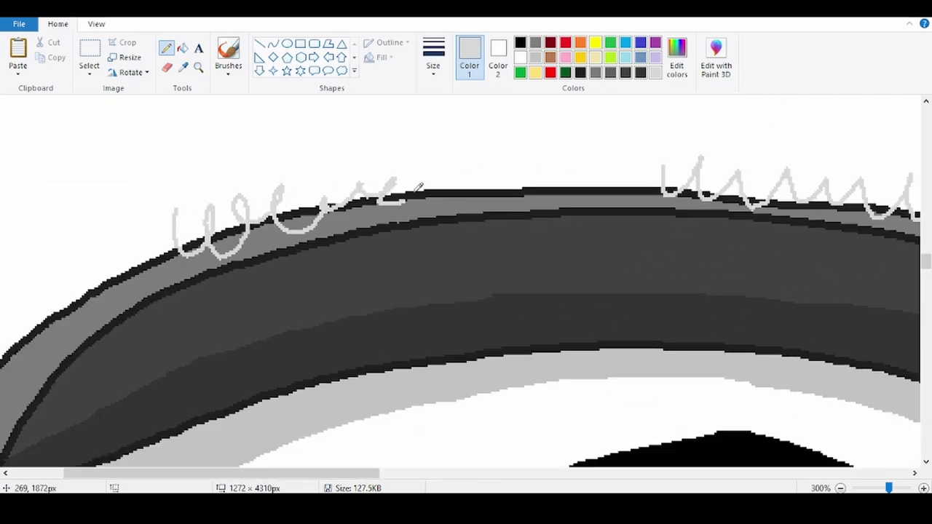
{"action": "left_click_drag", "start_coordinate": [430, 168], "coordinate": [592, 167]}
- Complete the light gray wire loops down the ring's left side and along its front rim, and save the file
{"action": "left_click", "coordinate": [433, 58]}
{"action": "left_click", "coordinate": [400, 139]}
{"action": "left_click_drag", "start_coordinate": [346, 473], "coordinate": [291, 474]}
{"action": "mouse_move", "coordinate": [134, 421]}
{"action": "left_mouse_down"}
{"action": "mouse_move", "coordinate": [271, 250]}
{"action": "mouse_move", "coordinate": [324, 215]}
{"action": "left_mouse_up"}
{"action": "scroll", "coordinate": [324, 215], "scroll_direction": "down", "scroll_amount": 6}
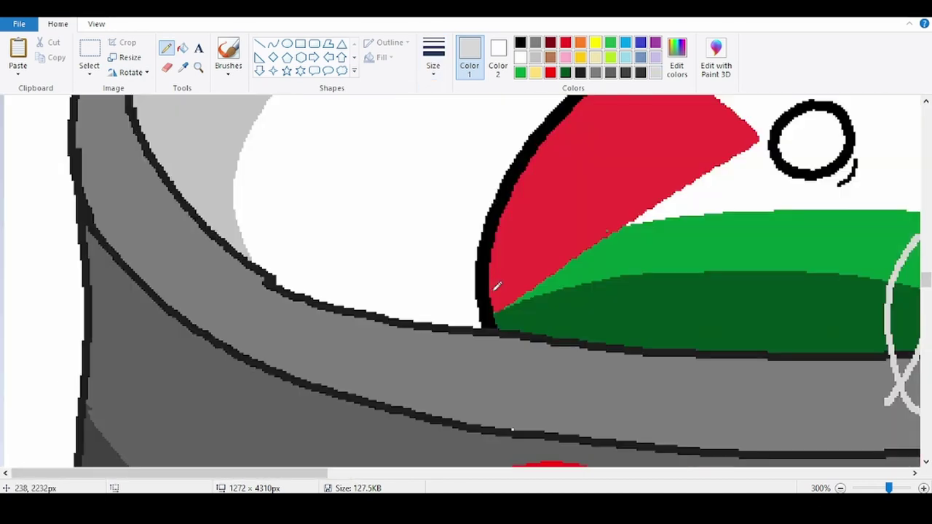
{"action": "mouse_move", "coordinate": [734, 231]}
{"action": "left_mouse_down"}
{"action": "mouse_move", "coordinate": [708, 335]}
{"action": "mouse_move", "coordinate": [896, 390]}
{"action": "mouse_move", "coordinate": [610, 227]}
{"action": "mouse_move", "coordinate": [446, 188]}
{"action": "mouse_move", "coordinate": [203, 105]}
{"action": "mouse_move", "coordinate": [179, 153]}
{"action": "left_mouse_up"}
{"action": "scroll", "coordinate": [180, 155], "scroll_direction": "up", "scroll_amount": 3}
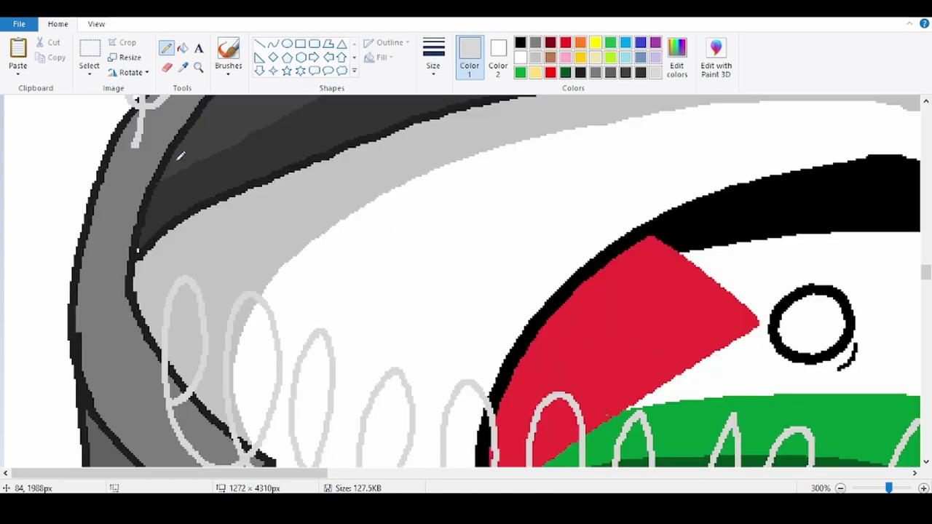
{"action": "scroll", "coordinate": [189, 153], "scroll_direction": "up", "scroll_amount": 1}
{"action": "mouse_move", "coordinate": [137, 238]}
{"action": "left_mouse_down"}
{"action": "mouse_move", "coordinate": [118, 418]}
{"action": "mouse_move", "coordinate": [164, 432]}
{"action": "left_mouse_up"}
{"action": "scroll", "coordinate": [181, 422], "scroll_direction": "down", "scroll_amount": 2}
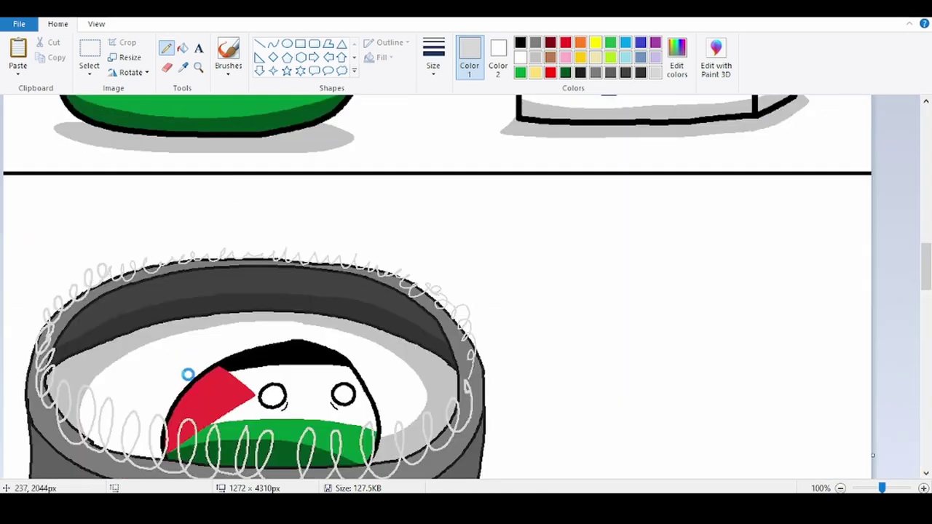
{"action": "scroll", "coordinate": [189, 372], "scroll_direction": "down", "scroll_amount": 1}
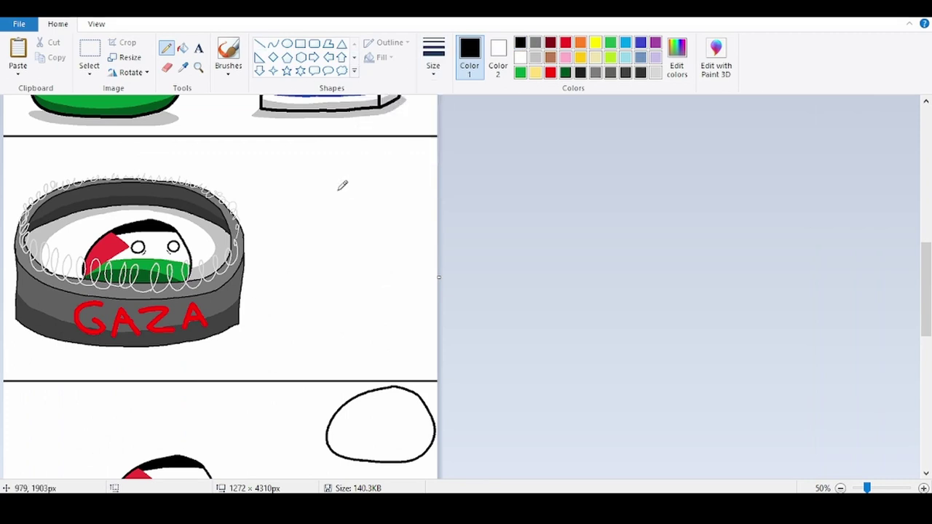
- Draw a slightly slanted rectangle in the empty area right of the ring and color its outline yellow
{"action": "left_click", "coordinate": [197, 69]}
{"action": "left_click", "coordinate": [339, 186]}
{"action": "left_click", "coordinate": [444, 192]}
{"action": "left_click", "coordinate": [168, 49]}
{"action": "mouse_move", "coordinate": [405, 131]}
{"action": "left_mouse_down"}
{"action": "mouse_move", "coordinate": [394, 258]}
{"action": "mouse_move", "coordinate": [680, 136]}
{"action": "left_mouse_up"}
{"action": "scroll", "coordinate": [656, 146], "scroll_direction": "up", "scroll_amount": 1}
{"action": "mouse_move", "coordinate": [407, 187]}
{"action": "left_mouse_down"}
{"action": "mouse_move", "coordinate": [545, 187]}
{"action": "mouse_move", "coordinate": [688, 205]}
{"action": "left_mouse_up"}
{"action": "left_click", "coordinate": [183, 49]}
{"action": "left_click", "coordinate": [629, 195]}
- Move the yellow rectangle farther right and draw an overlapping black rectangle as the box's front face
{"action": "left_click", "coordinate": [90, 49]}
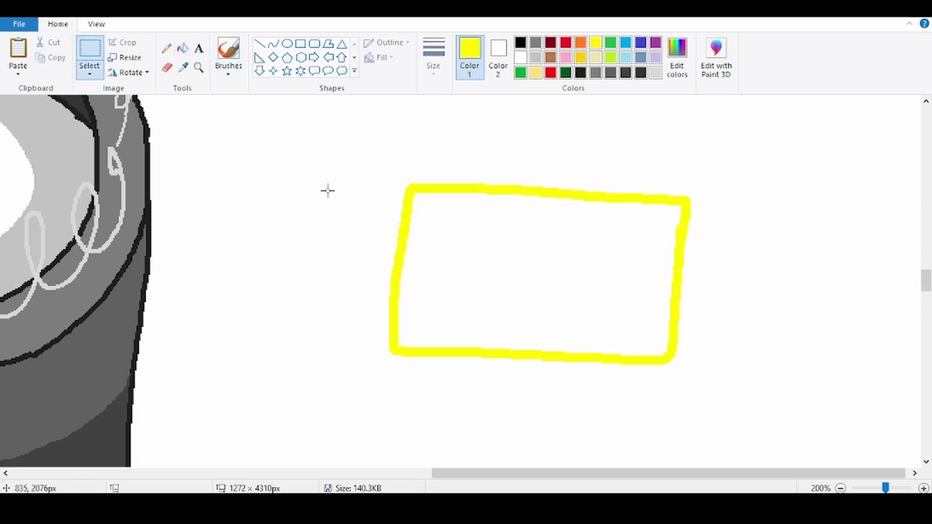
{"action": "left_click_drag", "start_coordinate": [343, 161], "coordinate": [737, 380]}
{"action": "left_click_drag", "start_coordinate": [550, 269], "coordinate": [646, 277]}
{"action": "left_click", "coordinate": [167, 49]}
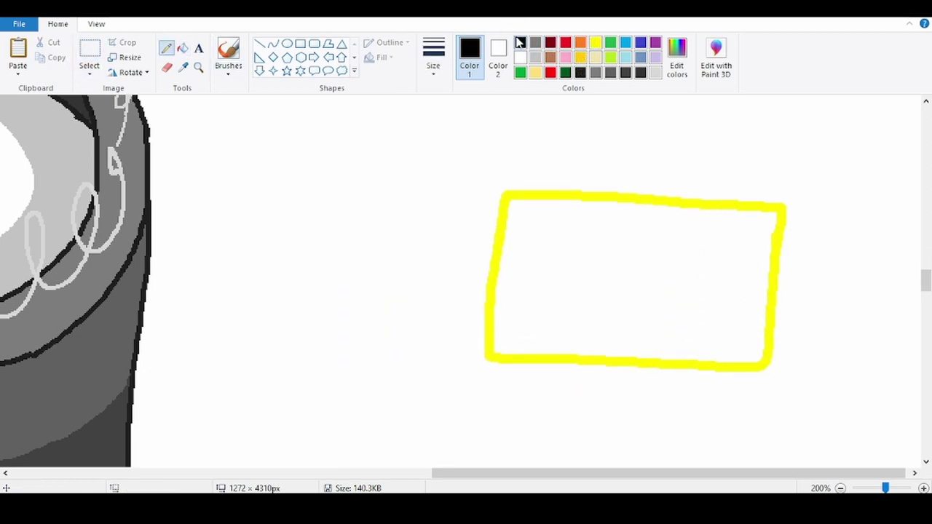
{"action": "mouse_move", "coordinate": [445, 211]}
{"action": "left_mouse_down"}
{"action": "mouse_move", "coordinate": [733, 225]}
{"action": "mouse_move", "coordinate": [731, 406]}
{"action": "mouse_move", "coordinate": [447, 386]}
{"action": "mouse_move", "coordinate": [732, 406]}
{"action": "left_mouse_up"}
- Connect the corners of the black front face to the matching yellow rectangle corners with black lines
{"action": "left_click", "coordinate": [198, 68]}
{"action": "left_click", "coordinate": [518, 230]}
{"action": "mouse_move", "coordinate": [152, 219]}
{"action": "left_mouse_down"}
{"action": "mouse_move", "coordinate": [306, 191]}
{"action": "mouse_move", "coordinate": [339, 171]}
{"action": "mouse_move", "coordinate": [156, 218]}
{"action": "left_mouse_up"}
{"action": "key", "text": "ctrl+z"}
{"action": "left_click_drag", "start_coordinate": [654, 477], "coordinate": [769, 478]}
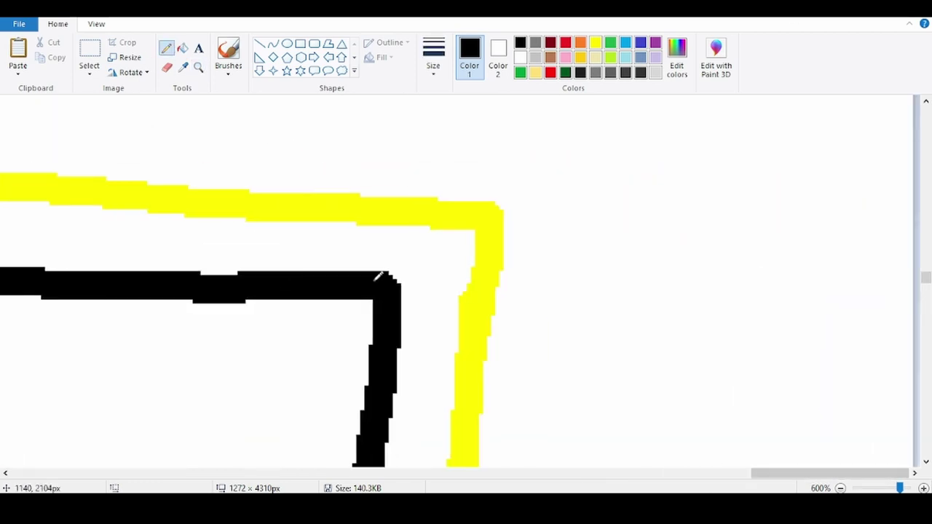
{"action": "left_click_drag", "start_coordinate": [389, 295], "coordinate": [491, 204]}
{"action": "scroll", "coordinate": [437, 277], "scroll_direction": "down", "scroll_amount": 8}
{"action": "mouse_move", "coordinate": [346, 361]}
{"action": "left_mouse_down"}
{"action": "mouse_move", "coordinate": [453, 216]}
{"action": "mouse_move", "coordinate": [357, 366]}
{"action": "left_mouse_up"}
{"action": "key", "text": "ctrl+z"}
{"action": "scroll", "coordinate": [336, 385], "scroll_direction": "up", "scroll_amount": 2}
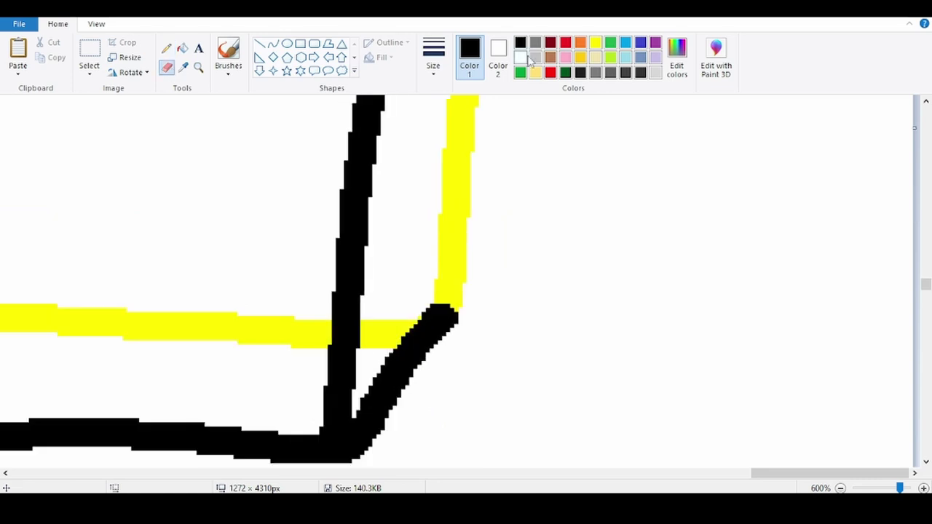
- Fill the hidden yellow lines inside the box with white and recolor the remaining visible yellow edges black
{"action": "left_click", "coordinate": [310, 333]}
{"action": "left_click", "coordinate": [370, 334]}
{"action": "scroll", "coordinate": [362, 328], "scroll_direction": "down", "scroll_amount": 6}
{"action": "scroll", "coordinate": [362, 329], "scroll_direction": "up", "scroll_amount": 2}
{"action": "left_click", "coordinate": [198, 68]}
{"action": "left_click", "coordinate": [378, 181]}
{"action": "double_click", "coordinate": [644, 269]}
{"action": "left_click", "coordinate": [662, 278]}
{"action": "left_click", "coordinate": [184, 49]}
{"action": "left_click", "coordinate": [634, 228]}
{"action": "left_click", "coordinate": [684, 258]}
- Select the black box outline and reposition it lower in the panel beside the ring
{"action": "scroll", "coordinate": [510, 208], "scroll_direction": "down", "scroll_amount": 3}
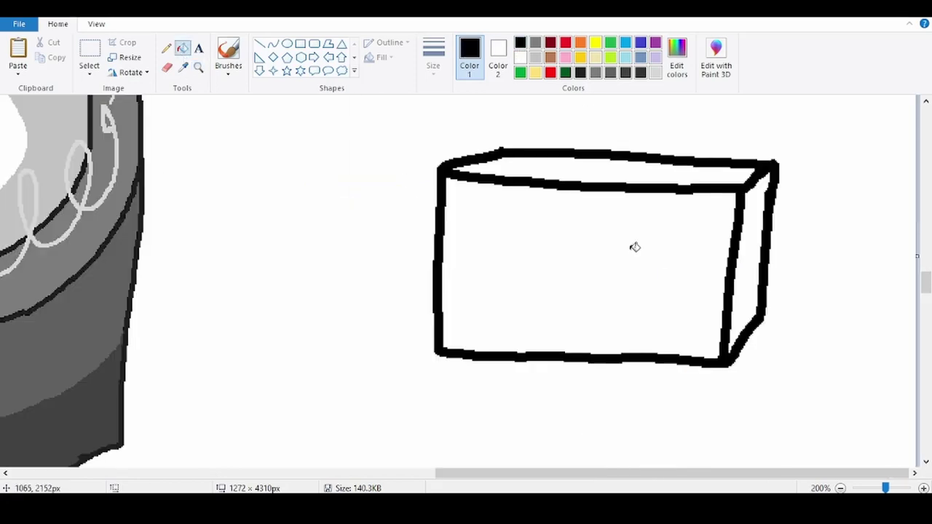
{"action": "left_click", "coordinate": [89, 49]}
{"action": "left_click_drag", "start_coordinate": [609, 191], "coordinate": [836, 353]}
{"action": "left_click_drag", "start_coordinate": [732, 291], "coordinate": [711, 364]}
{"action": "scroll", "coordinate": [702, 378], "scroll_direction": "up", "scroll_amount": 2}
{"action": "left_click_drag", "start_coordinate": [693, 433], "coordinate": [674, 222]}
{"action": "scroll", "coordinate": [673, 222], "scroll_direction": "up", "scroll_amount": 3}
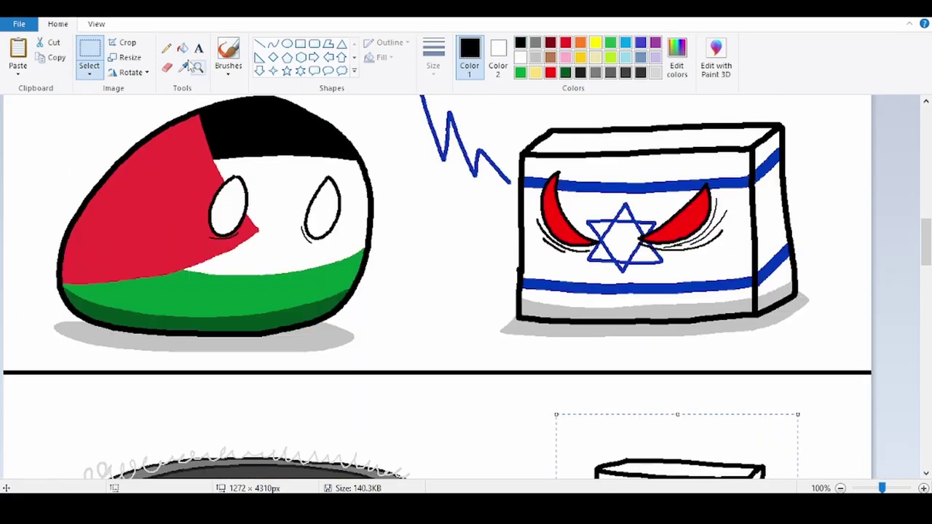
- Sample the dark blue of the zigzag line in the panel above and draw two curved stripes around the box
{"action": "left_click", "coordinate": [184, 67]}
{"action": "left_click", "coordinate": [438, 142]}
{"action": "left_click", "coordinate": [198, 67]}
{"action": "scroll", "coordinate": [732, 339], "scroll_direction": "down", "scroll_amount": 4}
{"action": "left_click", "coordinate": [737, 343]}
{"action": "left_click", "coordinate": [737, 343]}
{"action": "left_click", "coordinate": [166, 49]}
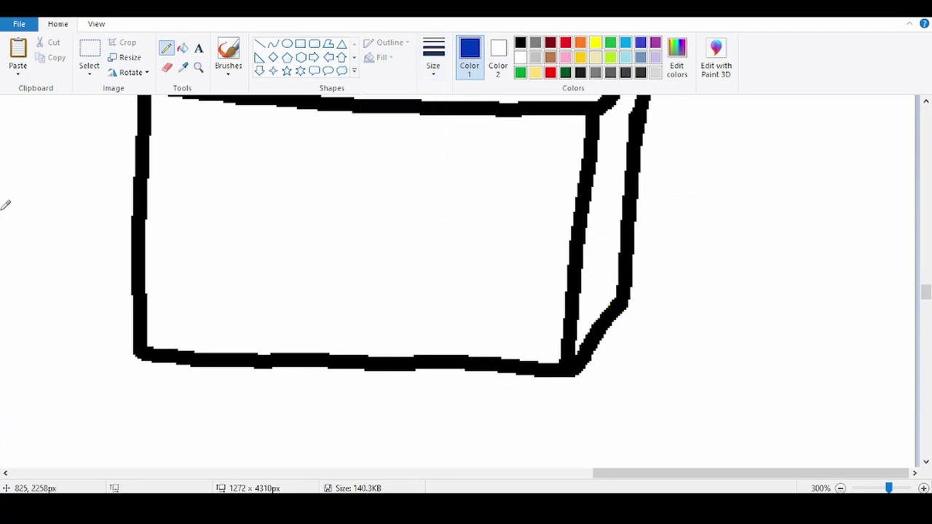
{"action": "mouse_move", "coordinate": [97, 291]}
{"action": "left_mouse_down"}
{"action": "mouse_move", "coordinate": [256, 311]}
{"action": "mouse_move", "coordinate": [561, 312]}
{"action": "left_mouse_up"}
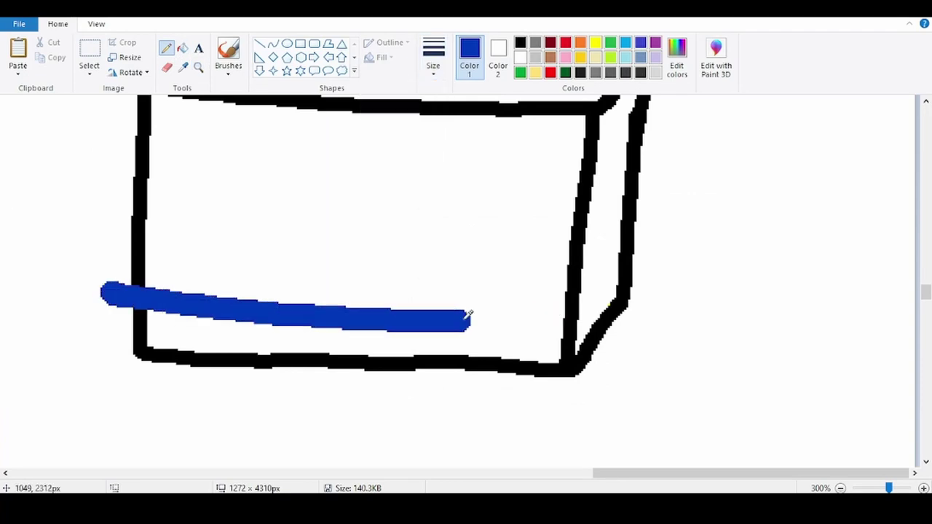
{"action": "mouse_move", "coordinate": [512, 312]}
{"action": "left_mouse_down"}
{"action": "mouse_move", "coordinate": [606, 266]}
{"action": "mouse_move", "coordinate": [651, 211]}
{"action": "left_mouse_up"}
{"action": "scroll", "coordinate": [423, 226], "scroll_direction": "up", "scroll_amount": 2}
{"action": "mouse_move", "coordinate": [120, 208]}
{"action": "left_mouse_down"}
{"action": "mouse_move", "coordinate": [590, 243]}
{"action": "mouse_move", "coordinate": [671, 188]}
{"action": "left_mouse_up"}
- Draw a small blue six-pointed star between the box's two stripes and tidy up its lower point
{"action": "left_click", "coordinate": [434, 59]}
{"action": "left_click", "coordinate": [429, 177]}
{"action": "scroll", "coordinate": [424, 260], "scroll_direction": "up", "scroll_amount": 1}
{"action": "mouse_move", "coordinate": [431, 241]}
{"action": "left_mouse_down"}
{"action": "mouse_move", "coordinate": [479, 361]}
{"action": "mouse_move", "coordinate": [427, 249]}
{"action": "left_mouse_up"}
{"action": "mouse_move", "coordinate": [342, 265]}
{"action": "left_mouse_down"}
{"action": "mouse_move", "coordinate": [485, 272]}
{"action": "mouse_move", "coordinate": [409, 394]}
{"action": "mouse_move", "coordinate": [466, 272]}
{"action": "mouse_move", "coordinate": [405, 388]}
{"action": "left_mouse_up"}
{"action": "key", "text": "ctrl+z"}
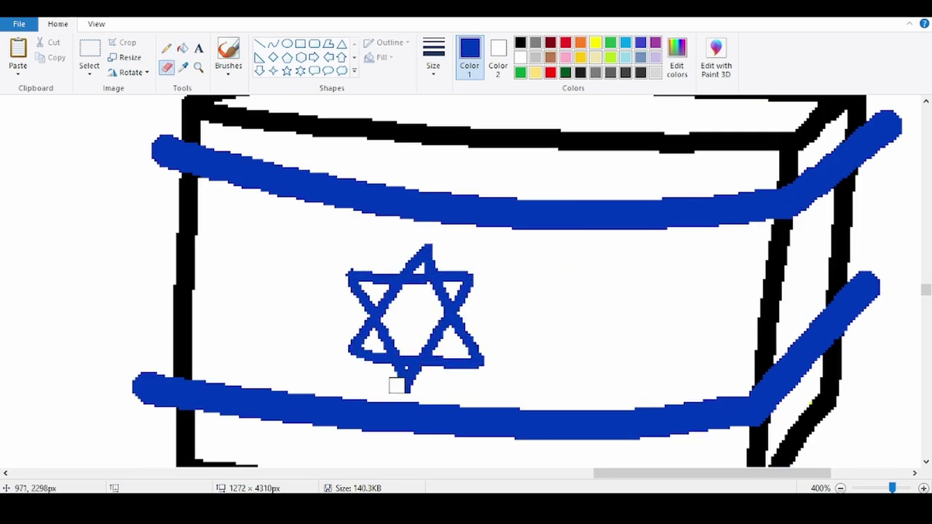
- Outline a light gray shading band along the box's lower edge and a ground shadow beneath it, and fill both
{"action": "left_click", "coordinate": [166, 47]}
{"action": "left_click", "coordinate": [433, 55]}
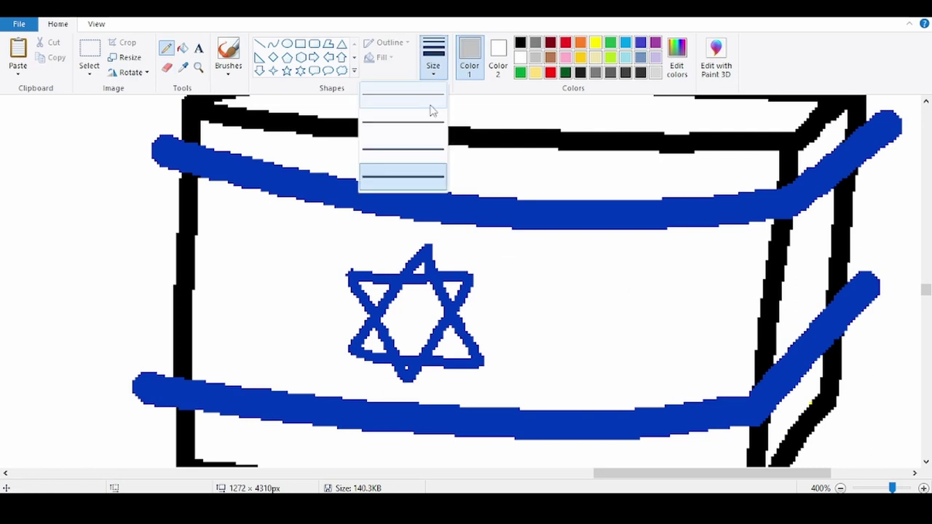
{"action": "left_click", "coordinate": [422, 119]}
{"action": "scroll", "coordinate": [121, 204], "scroll_direction": "down", "scroll_amount": 3}
{"action": "mouse_move", "coordinate": [186, 240]}
{"action": "left_mouse_down"}
{"action": "mouse_move", "coordinate": [386, 259]}
{"action": "mouse_move", "coordinate": [758, 255]}
{"action": "left_mouse_up"}
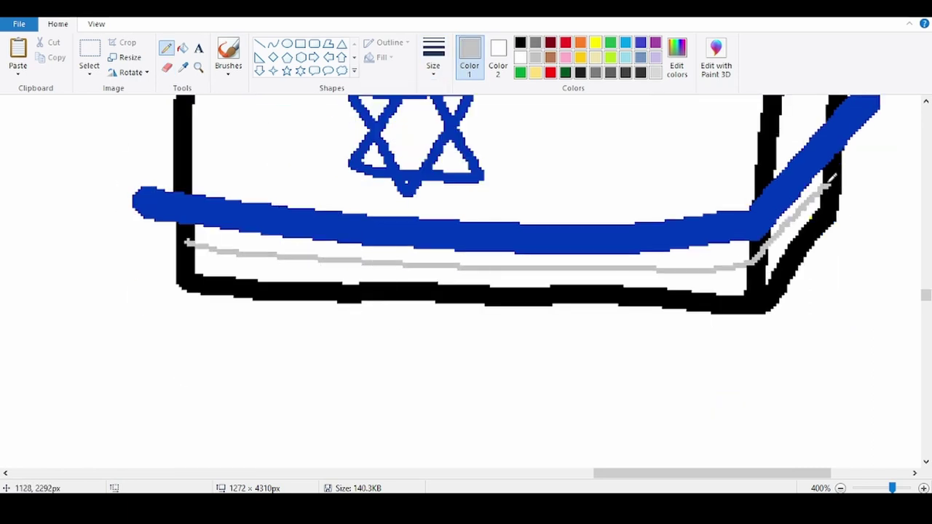
{"action": "mouse_move", "coordinate": [187, 285]}
{"action": "left_mouse_down"}
{"action": "mouse_move", "coordinate": [788, 348]}
{"action": "mouse_move", "coordinate": [842, 212]}
{"action": "left_mouse_up"}
{"action": "left_click", "coordinate": [182, 48]}
{"action": "left_click", "coordinate": [376, 324]}
{"action": "left_click", "coordinate": [510, 279]}
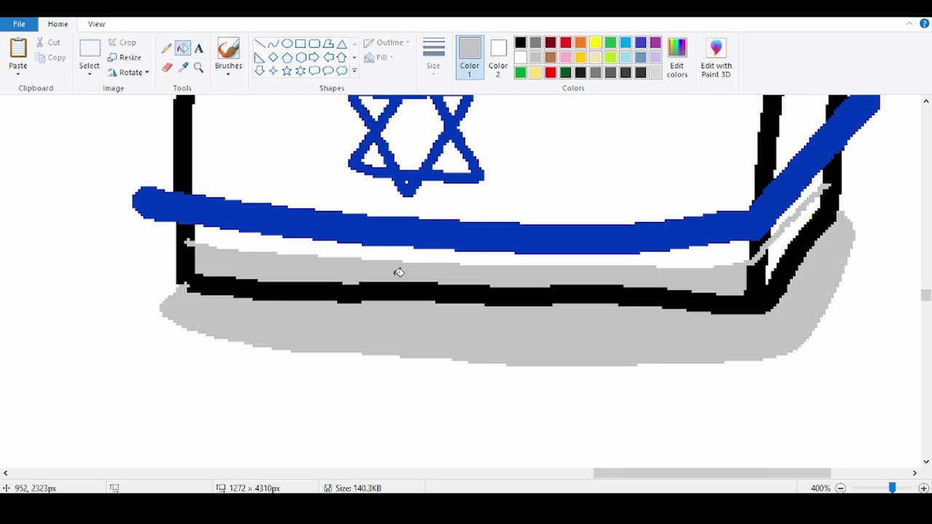
- Draw a light gray curved ground shadow below the ring, fill it, and save the file
{"action": "scroll", "coordinate": [812, 215], "scroll_direction": "down", "scroll_amount": 4}
{"action": "scroll", "coordinate": [376, 295], "scroll_direction": "up", "scroll_amount": 1}
{"action": "left_click", "coordinate": [166, 48]}
{"action": "left_click", "coordinate": [433, 56]}
{"action": "left_click", "coordinate": [427, 121]}
{"action": "scroll", "coordinate": [82, 253], "scroll_direction": "up", "scroll_amount": 1}
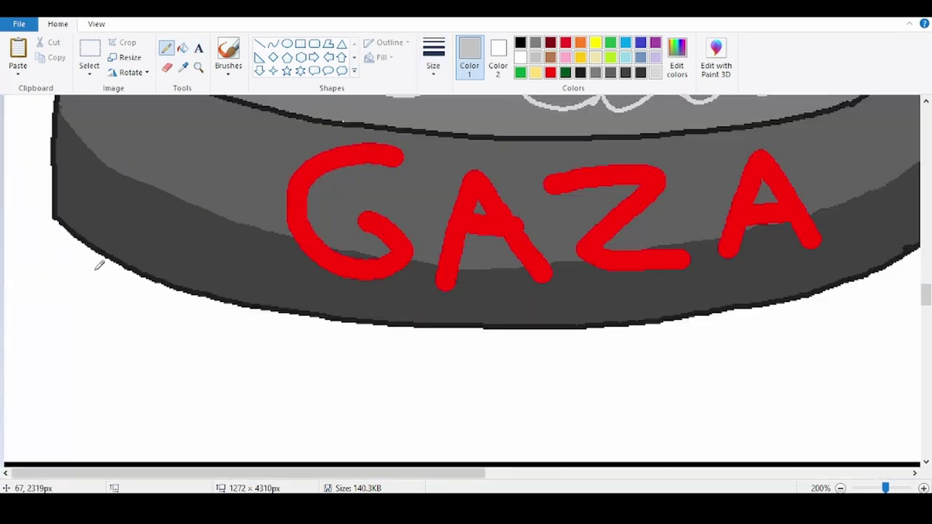
{"action": "left_click_drag", "start_coordinate": [184, 352], "coordinate": [861, 320]}
{"action": "left_click", "coordinate": [198, 67]}
{"action": "left_click", "coordinate": [761, 287]}
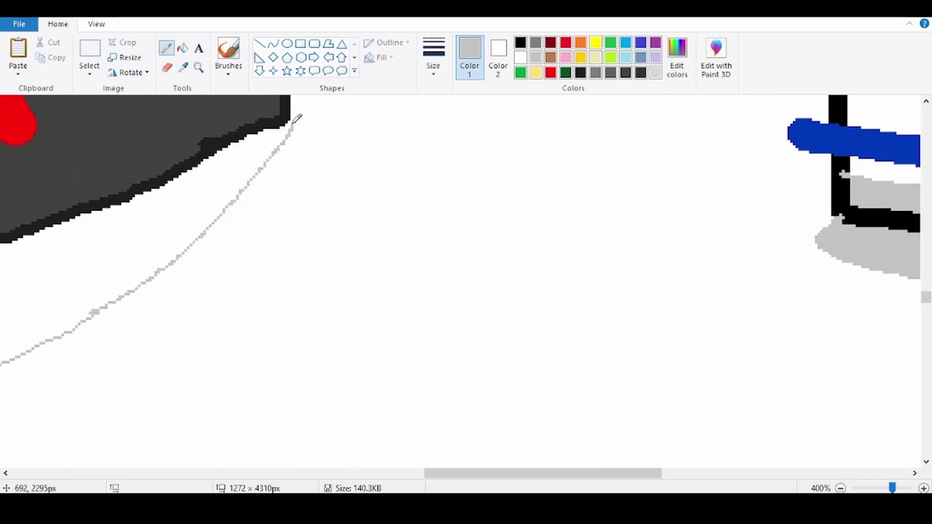
{"action": "left_click", "coordinate": [182, 48]}
{"action": "scroll", "coordinate": [256, 233], "scroll_direction": "down", "scroll_amount": 2}
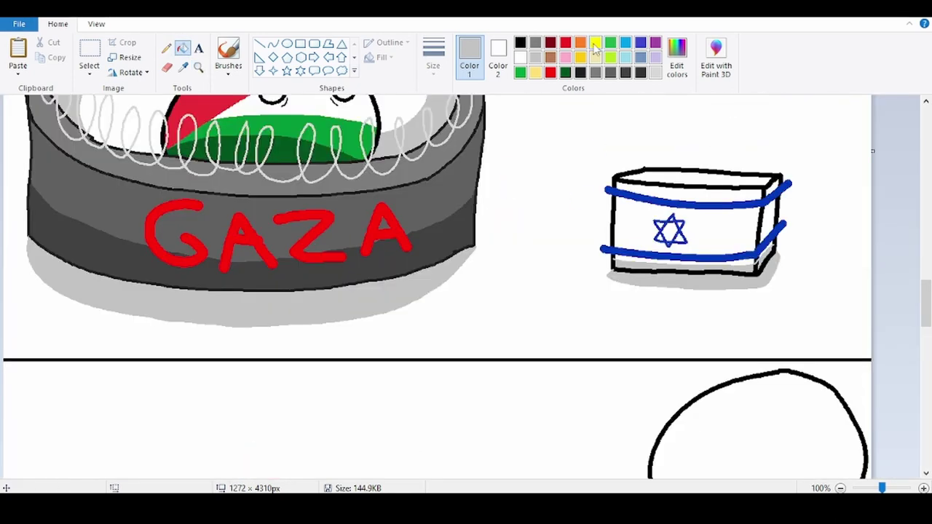
- Paste the copied black box outline and align it over the blue stripes on the box
{"action": "left_click", "coordinate": [595, 43]}
{"action": "left_click", "coordinate": [693, 182]}
{"action": "left_click", "coordinate": [198, 67]}
{"action": "left_click", "coordinate": [670, 232]}
{"action": "left_click", "coordinate": [502, 215]}
{"action": "left_click", "coordinate": [90, 51]}
{"action": "key", "text": "ctrl+v"}
{"action": "mouse_move", "coordinate": [365, 269]}
{"action": "left_mouse_down"}
{"action": "mouse_move", "coordinate": [541, 252]}
{"action": "mouse_move", "coordinate": [558, 239]}
{"action": "left_mouse_up"}
- Remove the blue stripe ends that stick out beyond the box's outline by filling them white
{"action": "left_click", "coordinate": [167, 67]}
{"action": "left_click", "coordinate": [182, 49]}
{"action": "scroll", "coordinate": [312, 291], "scroll_direction": "down", "scroll_amount": 2}
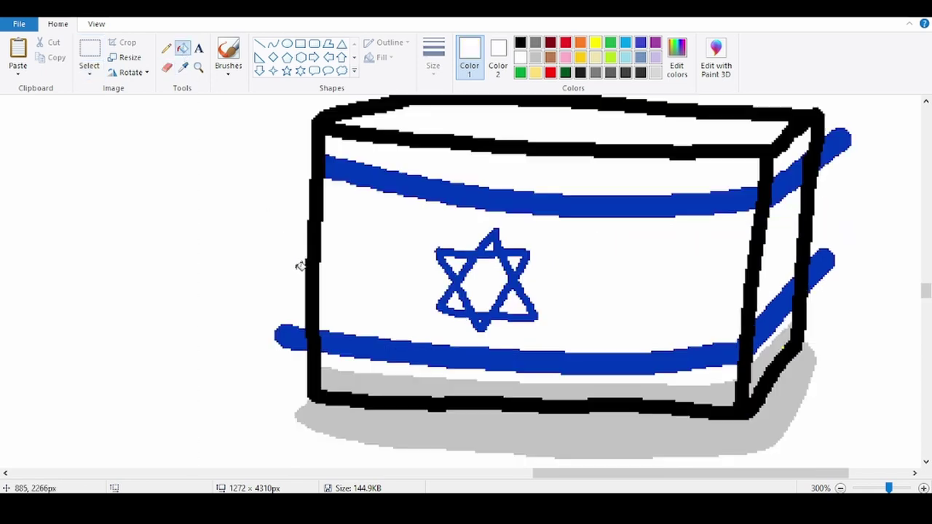
{"action": "scroll", "coordinate": [830, 153], "scroll_direction": "up", "scroll_amount": 2}
- Draw a helmet outline over the box's upper right corner in a custom dark olive green (red 44, green 61, blue 28)
{"action": "left_click", "coordinate": [565, 73]}
{"action": "left_click", "coordinate": [676, 54]}
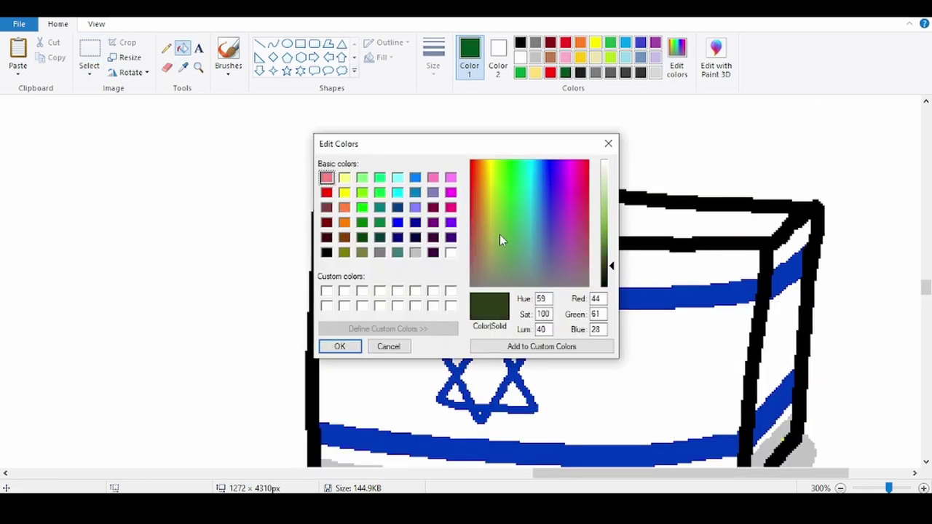
{"action": "left_click", "coordinate": [351, 348]}
{"action": "left_click", "coordinate": [198, 68]}
{"action": "left_click", "coordinate": [639, 213]}
{"action": "left_click", "coordinate": [167, 48]}
{"action": "left_click", "coordinate": [433, 60]}
{"action": "left_click", "coordinate": [433, 169]}
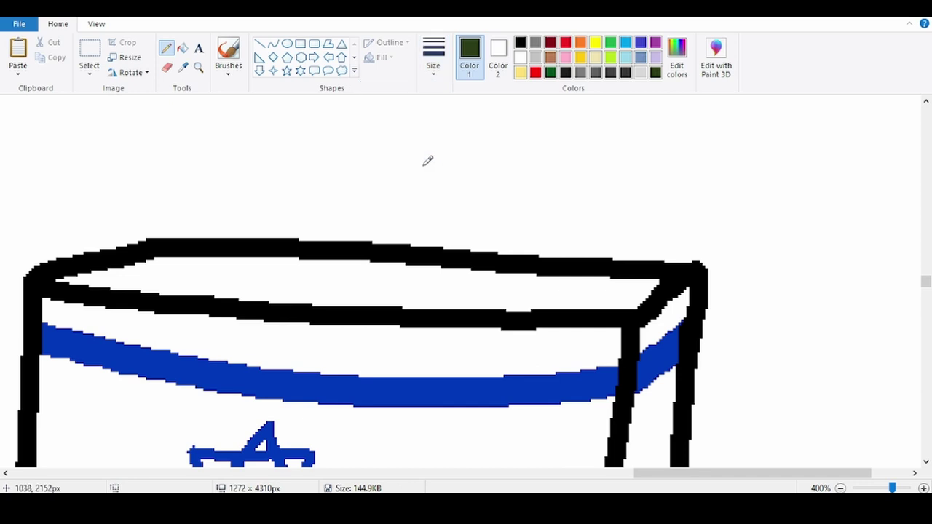
{"action": "scroll", "coordinate": [426, 165], "scroll_direction": "up", "scroll_amount": 2}
{"action": "mouse_move", "coordinate": [227, 352]}
{"action": "left_mouse_down"}
{"action": "mouse_move", "coordinate": [500, 374]}
{"action": "mouse_move", "coordinate": [416, 144]}
{"action": "mouse_move", "coordinate": [241, 341]}
{"action": "left_mouse_up"}
{"action": "key", "text": "ctrl+z"}
{"action": "mouse_move", "coordinate": [182, 337]}
{"action": "left_mouse_down"}
{"action": "mouse_move", "coordinate": [443, 389]}
{"action": "mouse_move", "coordinate": [578, 393]}
{"action": "left_mouse_up"}
{"action": "key", "text": "ctrl+z"}
{"action": "scroll", "coordinate": [517, 299], "scroll_direction": "down", "scroll_amount": 2}
{"action": "mouse_move", "coordinate": [222, 225]}
{"action": "left_mouse_down"}
{"action": "mouse_move", "coordinate": [274, 271]}
{"action": "mouse_move", "coordinate": [770, 187]}
{"action": "mouse_move", "coordinate": [320, 184]}
{"action": "mouse_move", "coordinate": [227, 220]}
{"action": "left_mouse_up"}
- Mix a lighter olive green and fill the whole inside of the helmet outline, covering the box lines enclosed in it
{"action": "left_click", "coordinate": [680, 63]}
{"action": "mouse_move", "coordinate": [612, 263]}
{"action": "left_mouse_down"}
{"action": "mouse_move", "coordinate": [612, 235]}
{"action": "mouse_move", "coordinate": [612, 249]}
{"action": "left_mouse_up"}
{"action": "left_click", "coordinate": [339, 345]}
{"action": "left_click", "coordinate": [182, 48]}
{"action": "left_click", "coordinate": [503, 204]}
{"action": "left_click", "coordinate": [545, 281]}
{"action": "left_click", "coordinate": [550, 319]}
{"action": "left_click", "coordinate": [662, 391]}
{"action": "left_click", "coordinate": [662, 320]}
{"action": "left_click", "coordinate": [660, 357]}
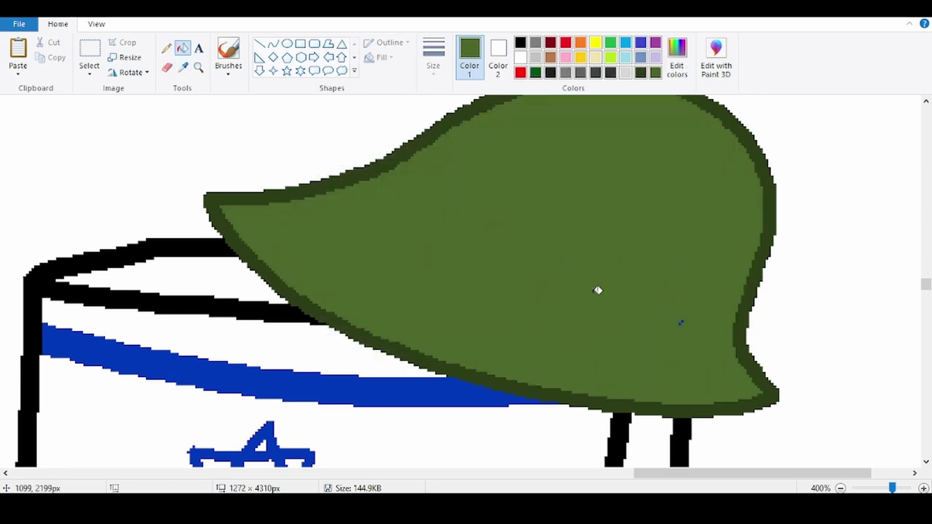
- Outline highlight bands along the helmet's crown and brim in a lighter custom green and fill them
{"action": "left_click", "coordinate": [676, 55]}
{"action": "left_click", "coordinate": [603, 237]}
{"action": "left_click", "coordinate": [332, 345]}
{"action": "left_click", "coordinate": [166, 48]}
{"action": "left_click", "coordinate": [433, 59]}
{"action": "left_click", "coordinate": [433, 102]}
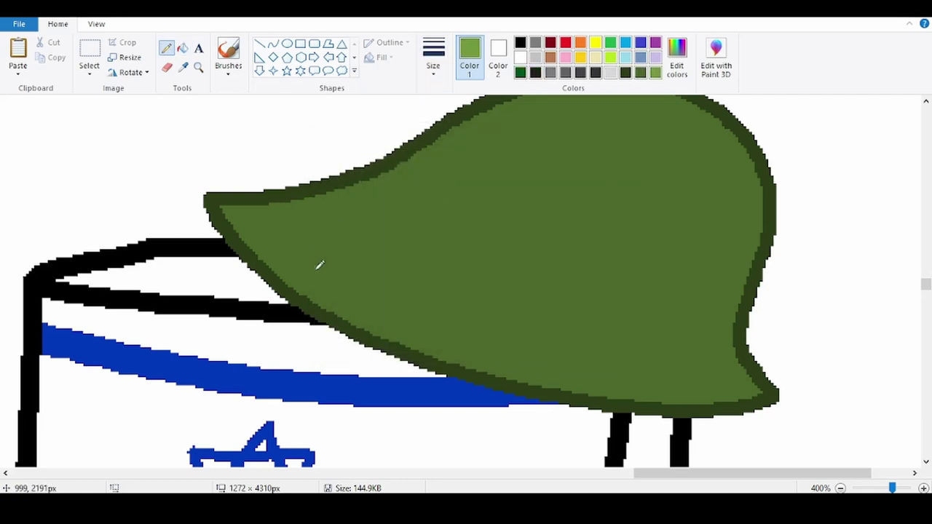
{"action": "scroll", "coordinate": [710, 334], "scroll_direction": "up", "scroll_amount": 3}
{"action": "left_click_drag", "start_coordinate": [504, 289], "coordinate": [759, 424]}
{"action": "left_click", "coordinate": [183, 49]}
{"action": "left_click", "coordinate": [619, 292]}
{"action": "scroll", "coordinate": [481, 298], "scroll_direction": "down", "scroll_amount": 2}
{"action": "left_click", "coordinate": [394, 325]}
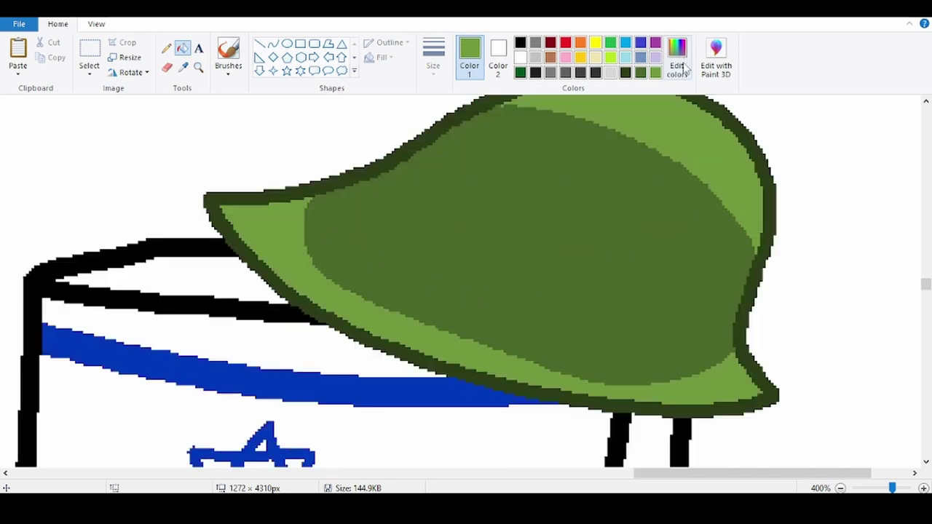
- Mix a slightly darker green and refill the helmet's crown and brim highlights with it
{"action": "left_click", "coordinate": [677, 62]}
{"action": "left_click", "coordinate": [611, 245]}
{"action": "left_click", "coordinate": [340, 345]}
{"action": "left_click", "coordinate": [379, 316]}
{"action": "left_click", "coordinate": [652, 115]}
- Draw a six-pointed star on the front of the helmet and colour it white
{"action": "left_click", "coordinate": [183, 68]}
{"action": "scroll", "coordinate": [270, 273], "scroll_direction": "down", "scroll_amount": 1}
{"action": "left_click", "coordinate": [277, 288]}
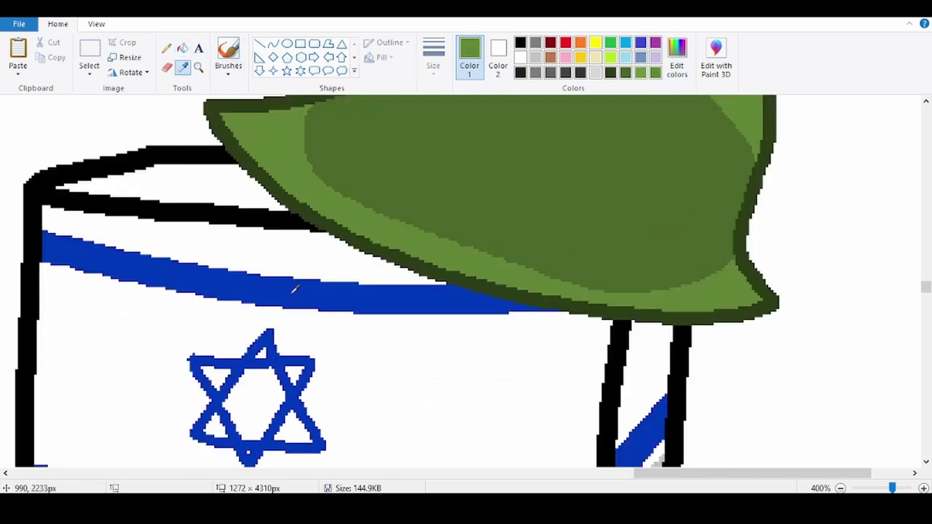
{"action": "left_click", "coordinate": [167, 48]}
{"action": "left_click", "coordinate": [433, 58]}
{"action": "left_click", "coordinate": [430, 175]}
{"action": "scroll", "coordinate": [175, 219], "scroll_direction": "up", "scroll_amount": 1}
{"action": "mouse_move", "coordinate": [582, 165]}
{"action": "left_mouse_down"}
{"action": "mouse_move", "coordinate": [562, 291]}
{"action": "mouse_move", "coordinate": [583, 165]}
{"action": "left_mouse_up"}
{"action": "mouse_move", "coordinate": [477, 135]}
{"action": "left_mouse_down"}
{"action": "mouse_move", "coordinate": [592, 216]}
{"action": "mouse_move", "coordinate": [491, 155]}
{"action": "left_mouse_up"}
{"action": "right_click", "coordinate": [555, 170]}
- Draw two angry crescent-shaped eye outlines in black on the box's front face, on either side of the blue star
{"action": "left_click", "coordinate": [520, 42]}
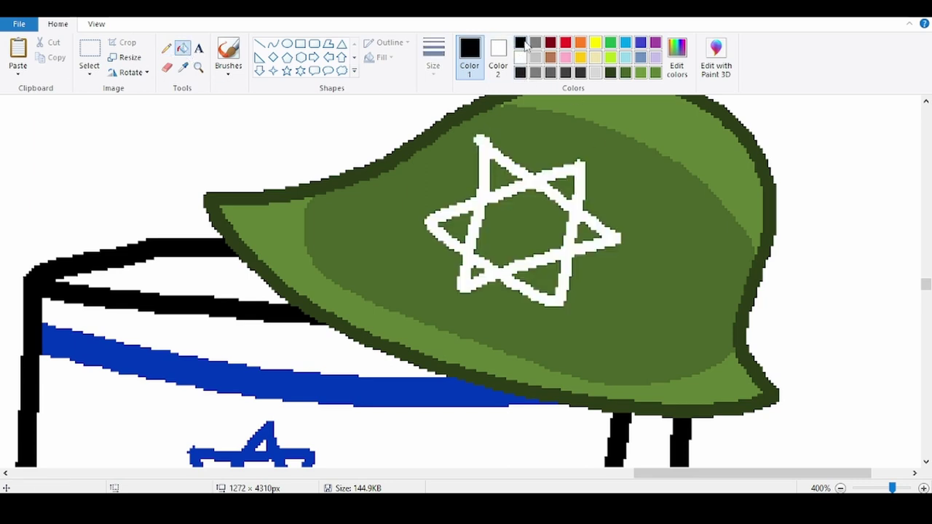
{"action": "left_click", "coordinate": [166, 48]}
{"action": "left_click", "coordinate": [433, 58]}
{"action": "left_click", "coordinate": [433, 101]}
{"action": "scroll", "coordinate": [162, 257], "scroll_direction": "down", "scroll_amount": 2}
{"action": "mouse_move", "coordinate": [93, 143]}
{"action": "left_mouse_down"}
{"action": "mouse_move", "coordinate": [219, 291]}
{"action": "mouse_move", "coordinate": [93, 143]}
{"action": "left_mouse_up"}
{"action": "left_click_drag", "start_coordinate": [287, 291], "coordinate": [433, 179]}
{"action": "mouse_move", "coordinate": [287, 292]}
{"action": "left_mouse_down"}
{"action": "mouse_move", "coordinate": [435, 179]}
{"action": "mouse_move", "coordinate": [441, 286]}
{"action": "left_mouse_up"}
- Sample the red used in the drawing and fill both of the box's angry eyes with it
{"action": "scroll", "coordinate": [513, 234], "scroll_direction": "down", "scroll_amount": 4}
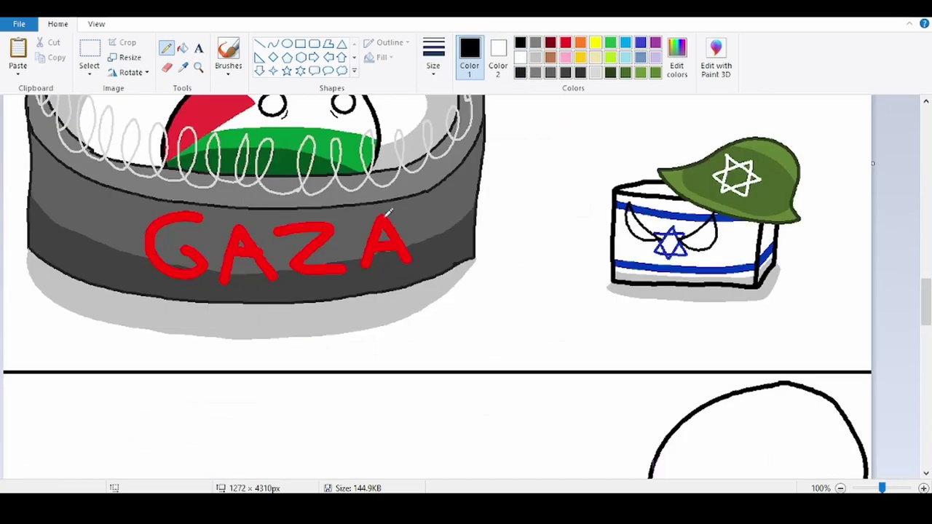
{"action": "left_click", "coordinate": [183, 68]}
{"action": "left_click", "coordinate": [343, 108]}
{"action": "left_click", "coordinate": [198, 68]}
{"action": "left_click", "coordinate": [366, 353]}
{"action": "left_click", "coordinate": [728, 284]}
{"action": "left_click", "coordinate": [655, 280]}
{"action": "left_click", "coordinate": [524, 255]}
{"action": "left_click", "coordinate": [451, 209]}
{"action": "left_click", "coordinate": [182, 49]}
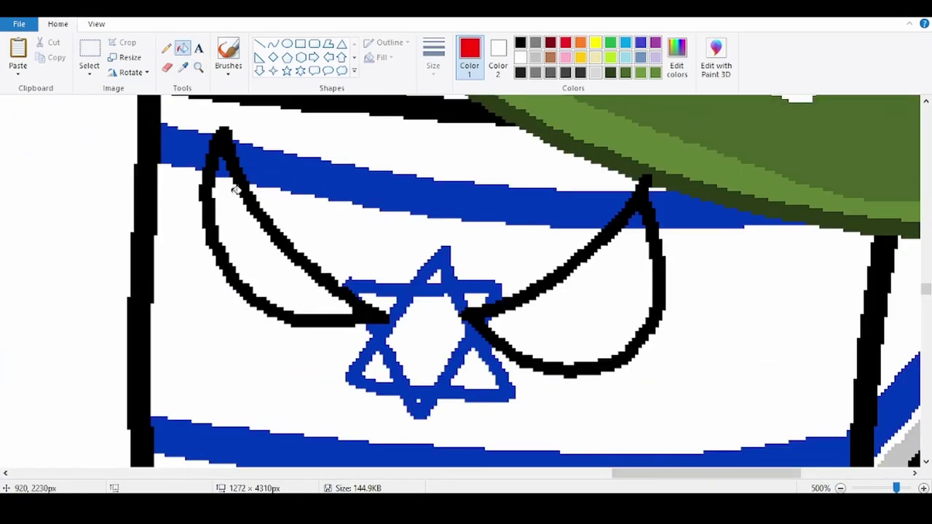
{"action": "left_click", "coordinate": [575, 292]}
{"action": "left_click", "coordinate": [306, 277]}
- Cut off the spare drawings below the fourth panel by shortening the canvas to 1272 × 2448 px
{"action": "scroll", "coordinate": [330, 279], "scroll_direction": "down", "scroll_amount": 2, "text": "ctrl"}
{"action": "scroll", "coordinate": [330, 279], "scroll_direction": "down", "scroll_amount": 4, "text": "ctrl"}
{"action": "scroll", "coordinate": [354, 277], "scroll_direction": "up", "scroll_amount": 2}
{"action": "key", "text": "Delete"}
{"action": "scroll", "coordinate": [365, 177], "scroll_direction": "down", "scroll_amount": 2}
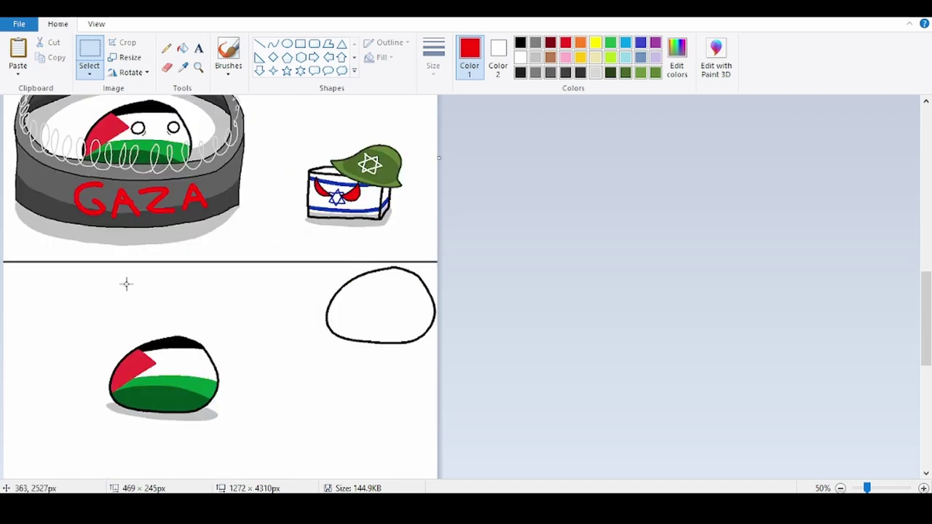
{"action": "left_click", "coordinate": [106, 283]}
{"action": "scroll", "coordinate": [235, 370], "scroll_direction": "down", "scroll_amount": 2, "text": "ctrl"}
{"action": "left_click_drag", "start_coordinate": [58, 468], "coordinate": [59, 311]}
- Add the bold black Calibri caption "....Can I goes?" at size 28 above the GAZA ring
{"action": "scroll", "coordinate": [118, 329], "scroll_direction": "up", "scroll_amount": 3, "text": "ctrl"}
{"action": "left_click", "coordinate": [520, 43]}
{"action": "left_click", "coordinate": [198, 48]}
{"action": "left_click_drag", "start_coordinate": [154, 199], "coordinate": [863, 330]}
{"action": "left_click", "coordinate": [99, 67]}
{"action": "left_click", "coordinate": [83, 221]}
{"action": "type", "text": ".;"}
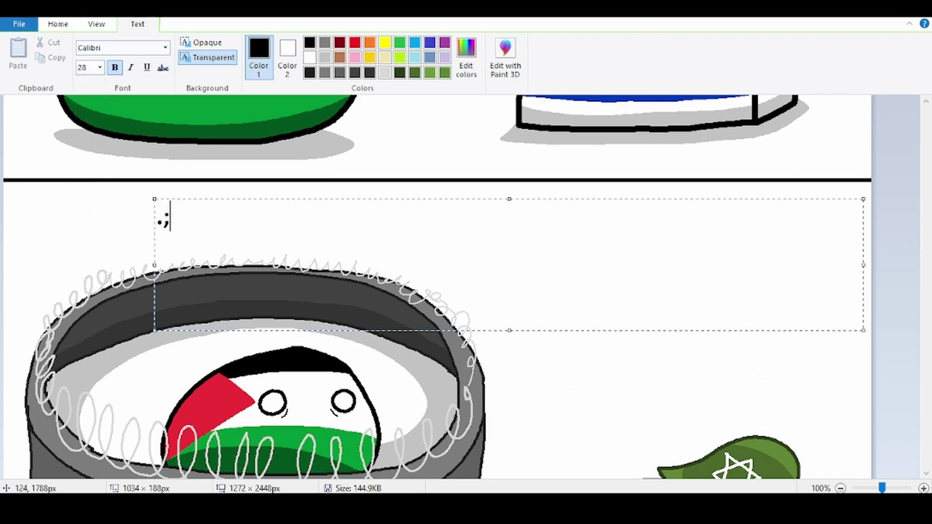
{"action": "left_click", "coordinate": [576, 358]}
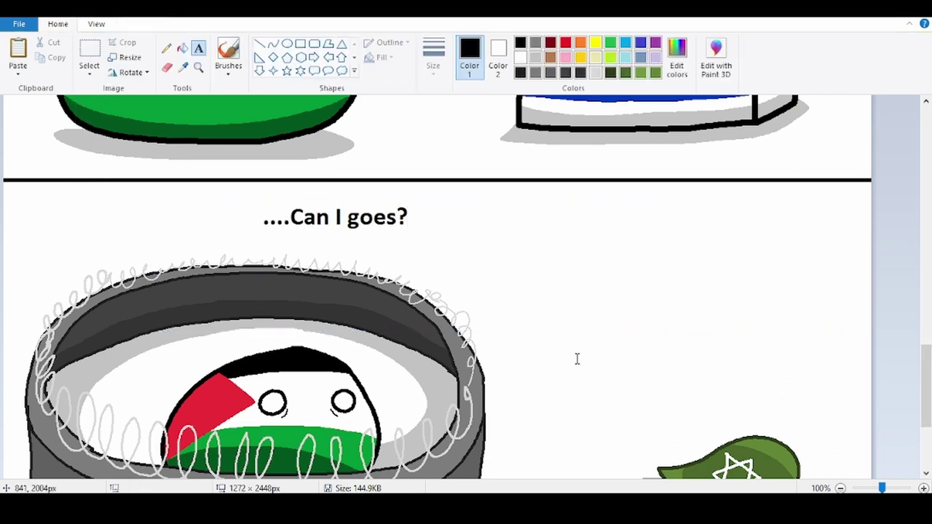
- Add the caption "NO!!!!!" above the helmeted box in bold italic Calibri at size 100
{"action": "scroll", "coordinate": [298, 301], "scroll_direction": "down", "scroll_amount": 1, "text": "ctrl"}
{"action": "left_click_drag", "start_coordinate": [271, 278], "coordinate": [439, 454]}
{"action": "left_click", "coordinate": [99, 67]}
{"action": "left_click", "coordinate": [83, 258]}
{"action": "type", "text": "NO!!!!!"}
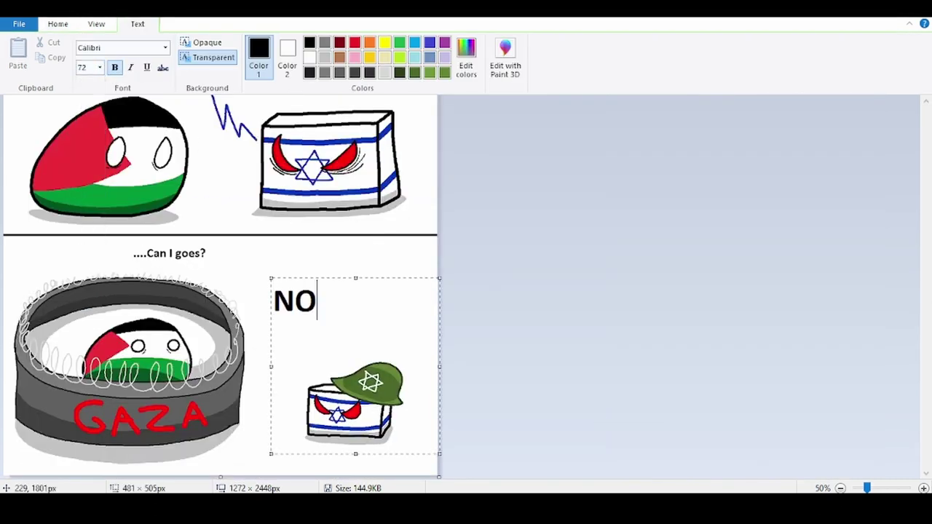
{"action": "key", "text": "ctrl+a"}
{"action": "type", "text": "100"}
{"action": "key", "text": "Return"}
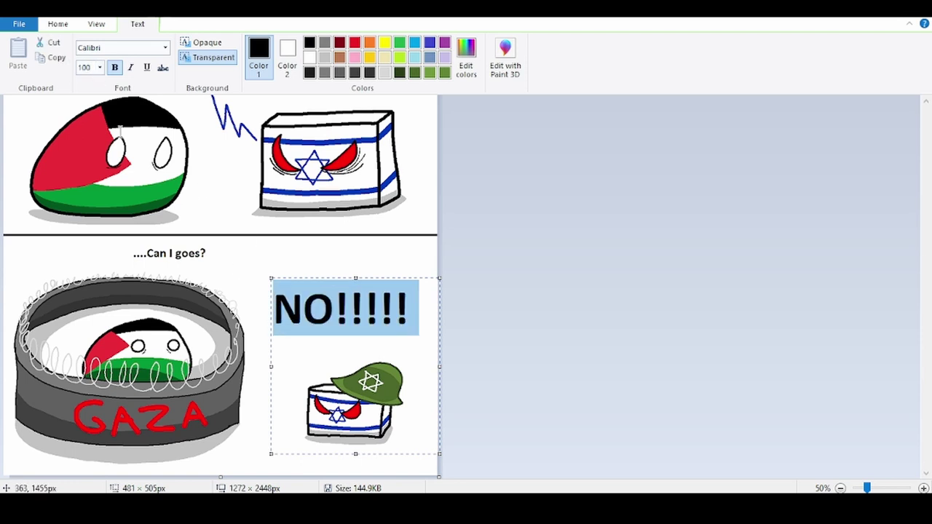
{"action": "left_click", "coordinate": [129, 67]}
- Draw a zigzag speech line in the flag's green from the "....Can I goes?" caption down to the ball
{"action": "left_click", "coordinate": [136, 366]}
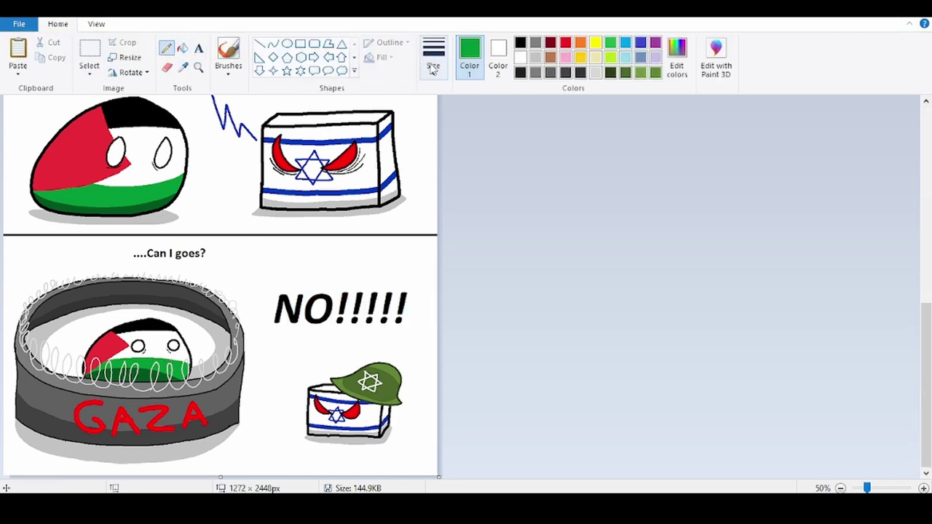
{"action": "left_click", "coordinate": [167, 48]}
{"action": "left_click", "coordinate": [438, 70]}
{"action": "left_click", "coordinate": [423, 176]}
{"action": "scroll", "coordinate": [217, 388], "scroll_direction": "up", "scroll_amount": 2}
{"action": "left_click_drag", "start_coordinate": [746, 195], "coordinate": [712, 400]}
- Draw a zigzag speech line in the stripes' blue from the "NO!!!!!" caption down to the helmeted box
{"action": "scroll", "coordinate": [714, 392], "scroll_direction": "down", "scroll_amount": 1}
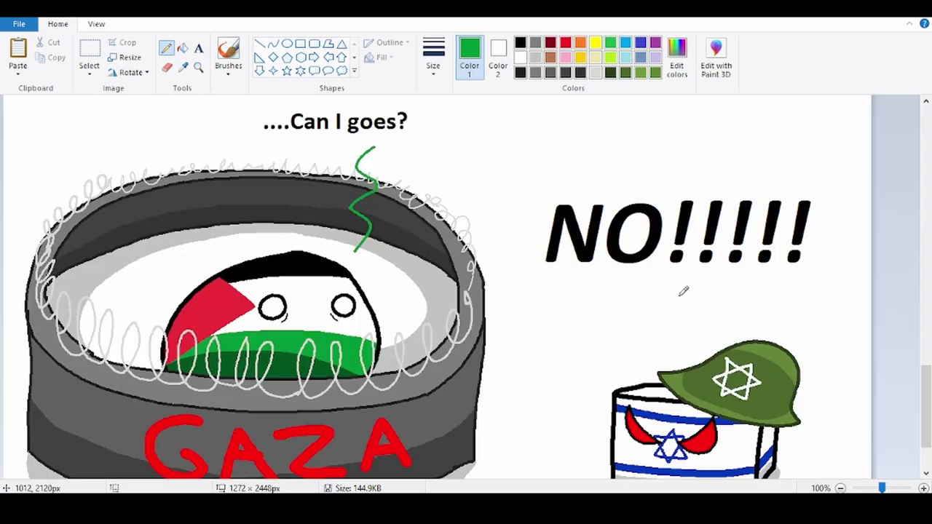
{"action": "left_click", "coordinate": [183, 67]}
{"action": "left_click", "coordinate": [681, 421]}
{"action": "left_click", "coordinate": [434, 67]}
{"action": "left_click", "coordinate": [422, 157]}
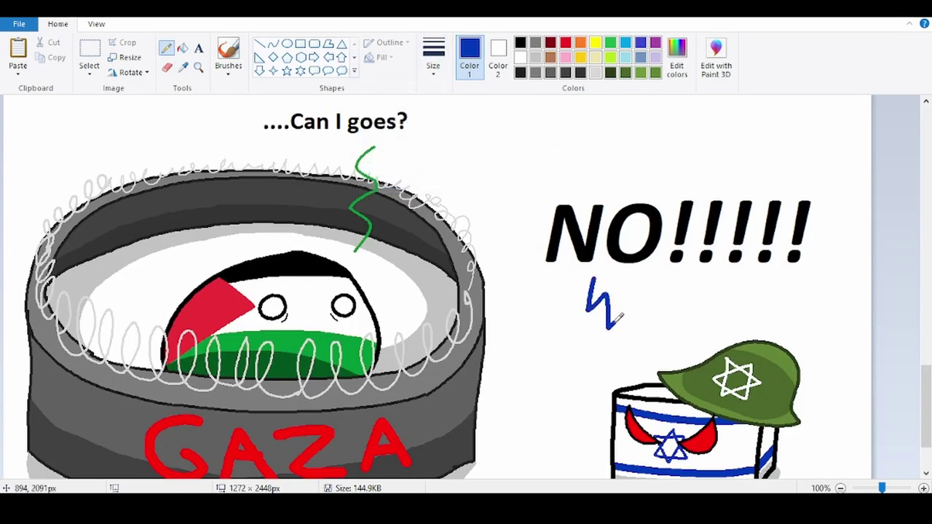
{"action": "scroll", "coordinate": [655, 351], "scroll_direction": "down", "scroll_amount": 1, "text": "ctrl"}
{"action": "scroll", "coordinate": [578, 333], "scroll_direction": "up", "scroll_amount": 3}
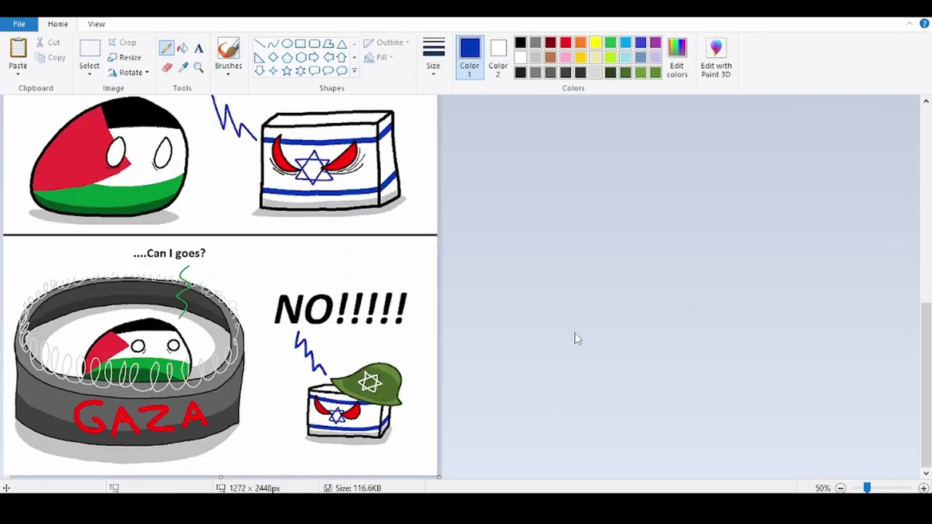